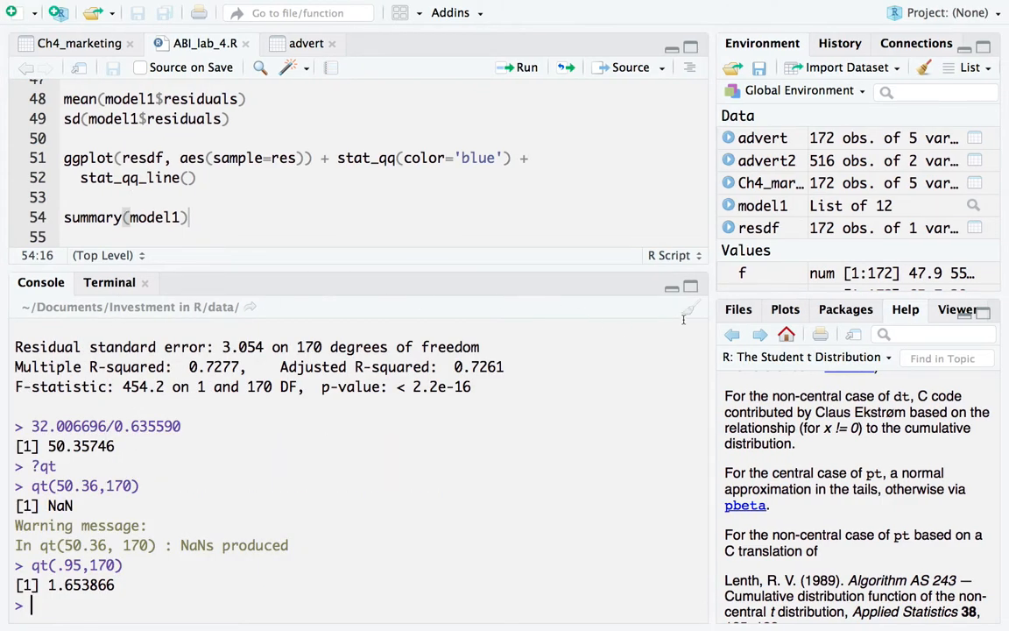
Clear the console and rerun summary(model1) from line 54 of the script to print the regression output
key(ctrl+l)
click(167, 217)
key(ctrl+Return)
scroll(169, 452, up, 4)
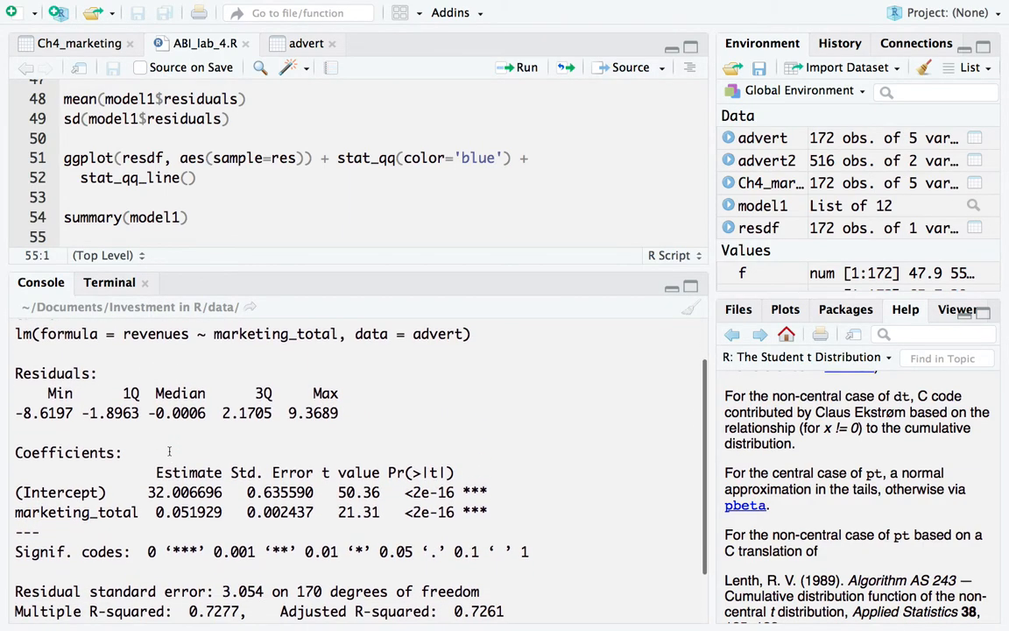
scroll(169, 451, down, 3)
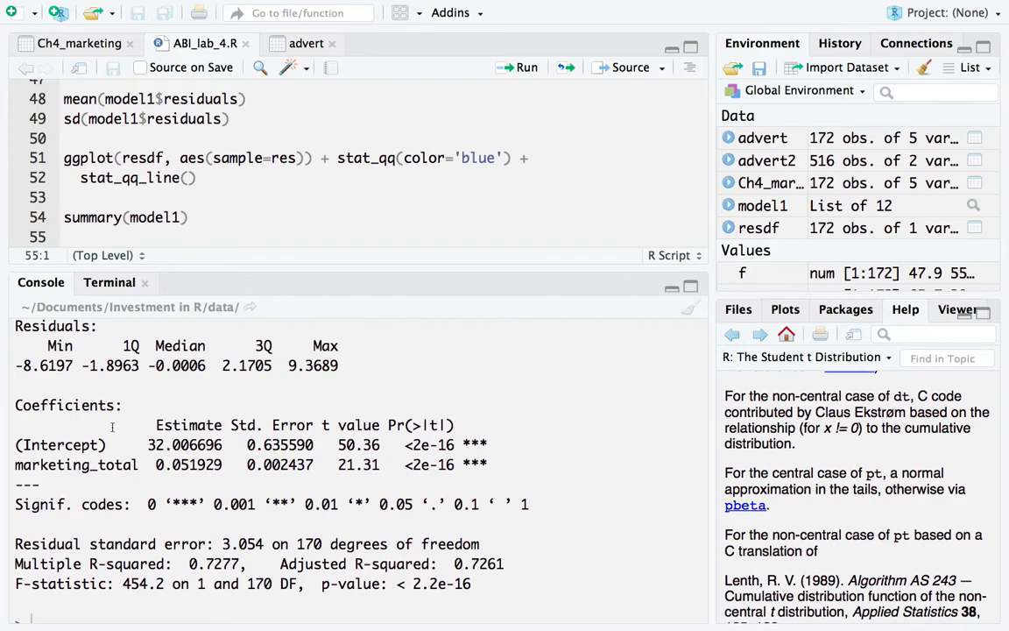
scroll(175, 431, up, 2)
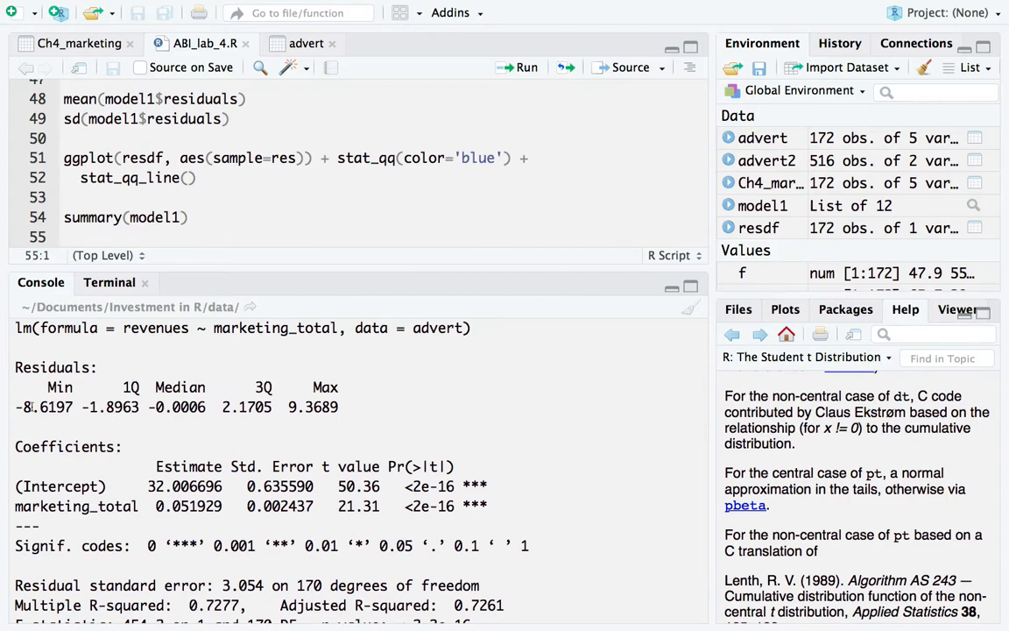
scroll(63, 438, up, 1)
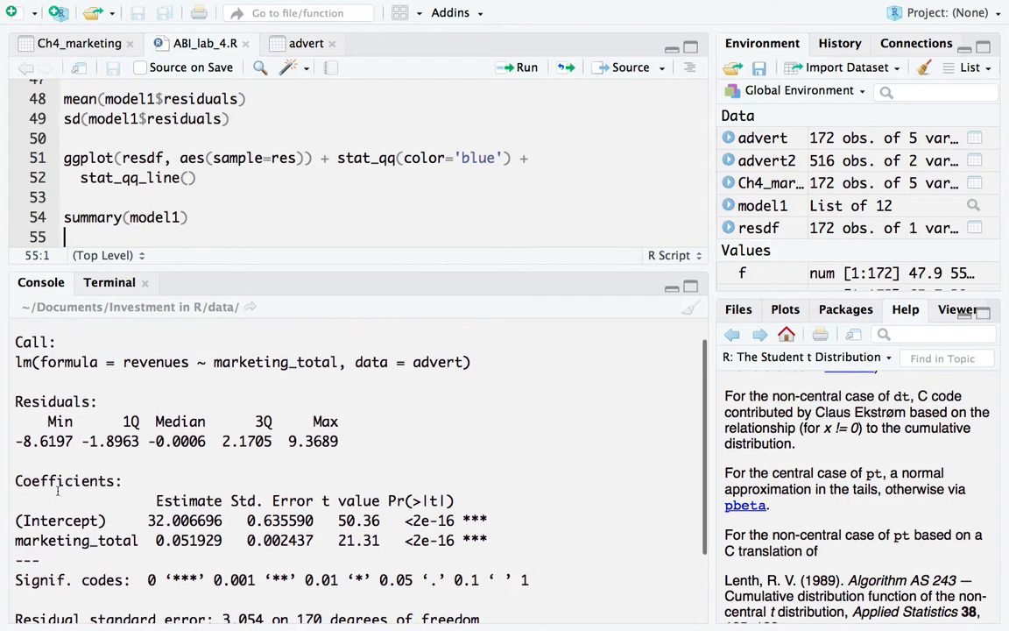
scroll(60, 473, down, 4)
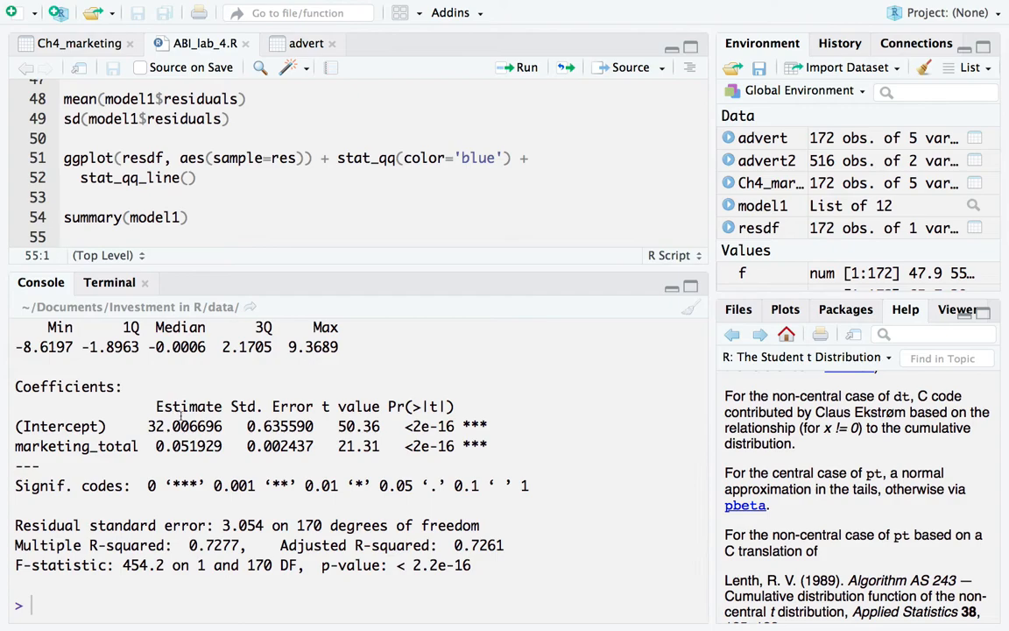
Examine the intercept and marketing_total estimates in the coefficients table and the matching summary(model1) lecture slide
drag(148, 426, 221, 426)
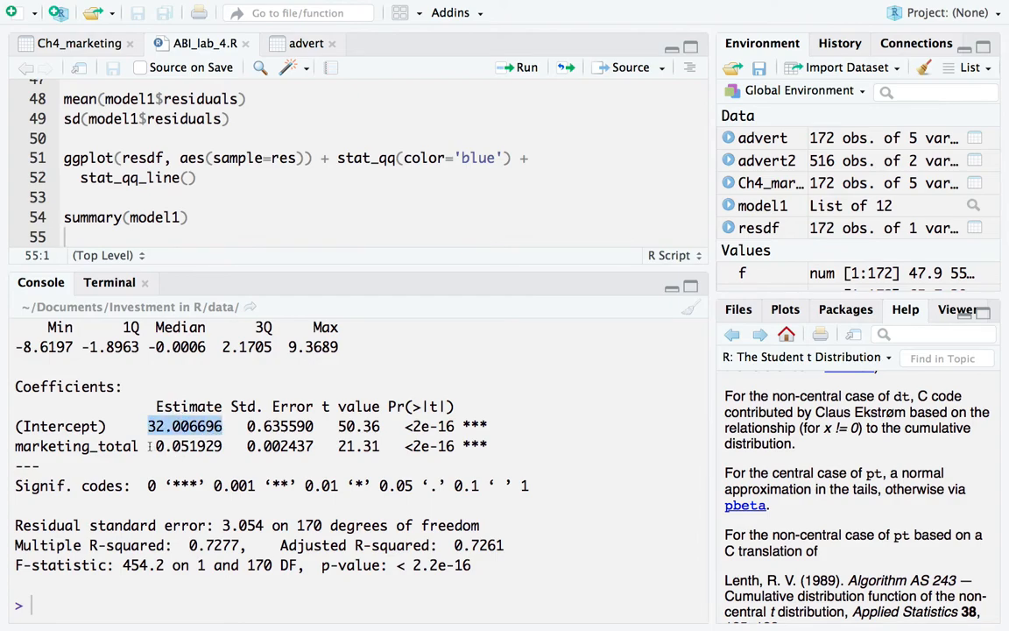
drag(155, 446, 226, 449)
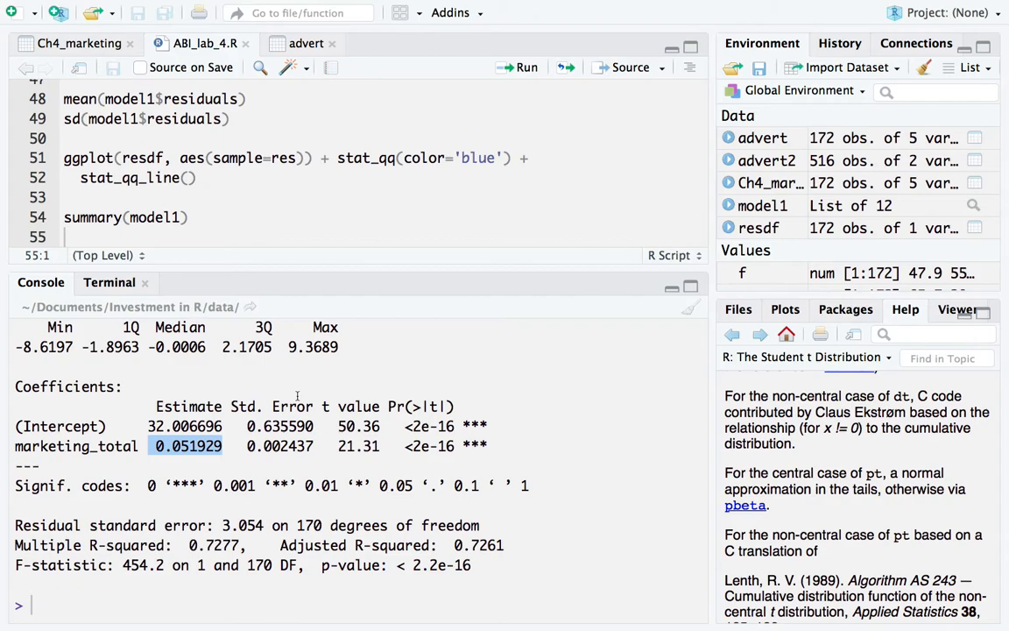
click(175, 442)
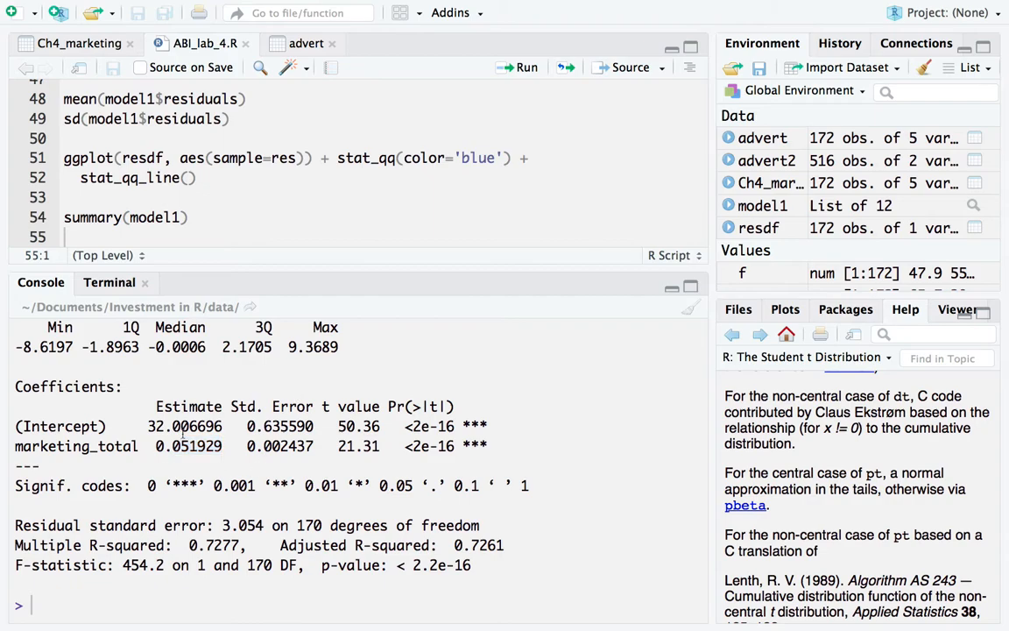
drag(151, 442, 222, 446)
click(184, 423)
drag(154, 446, 224, 448)
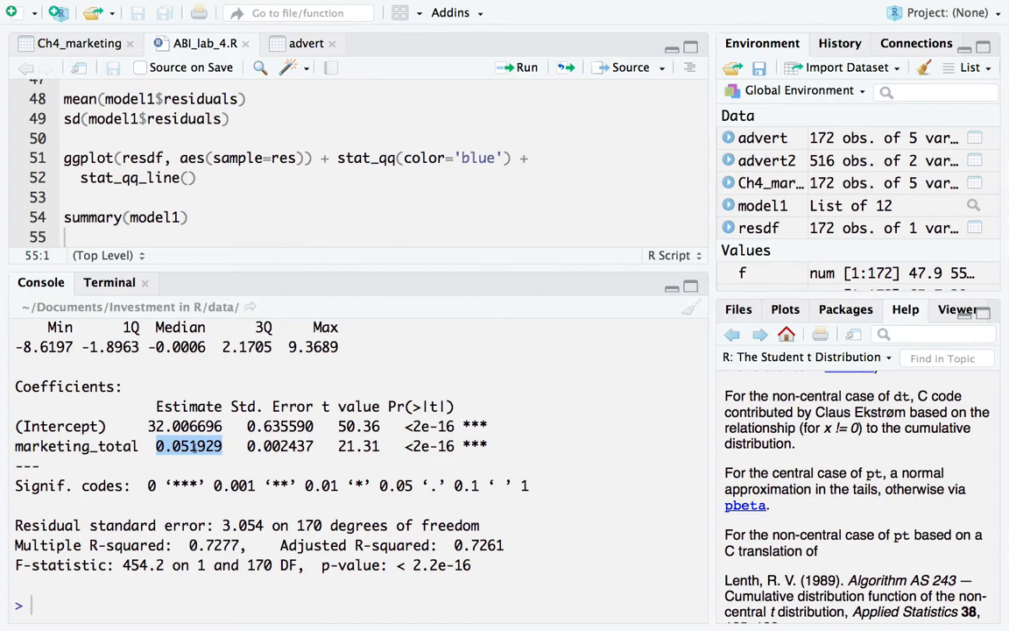
click(185, 446)
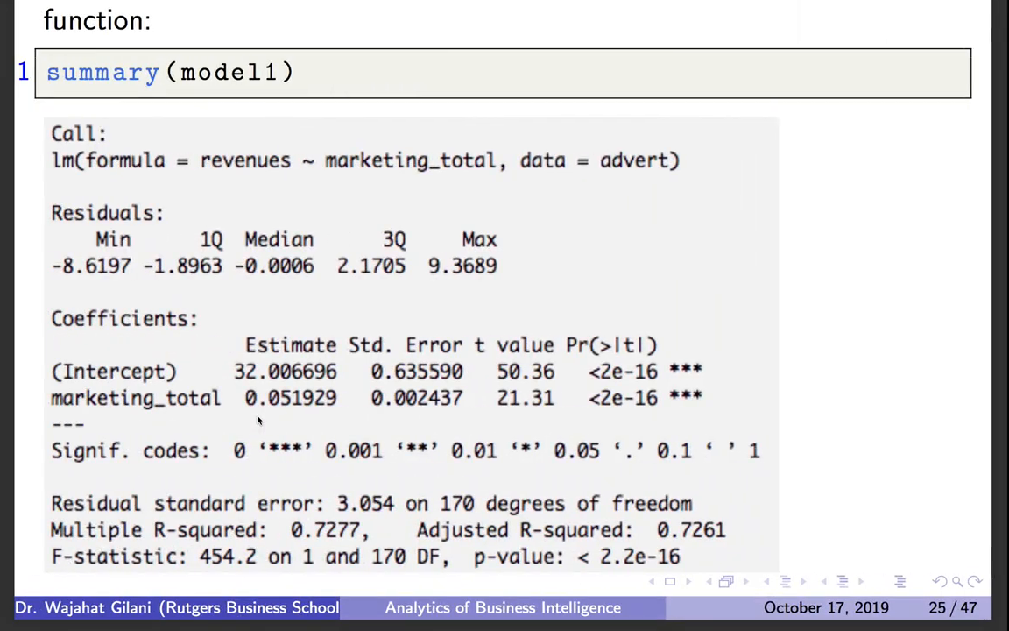
scroll(258, 421, down, 5)
key(ctrl+Right)
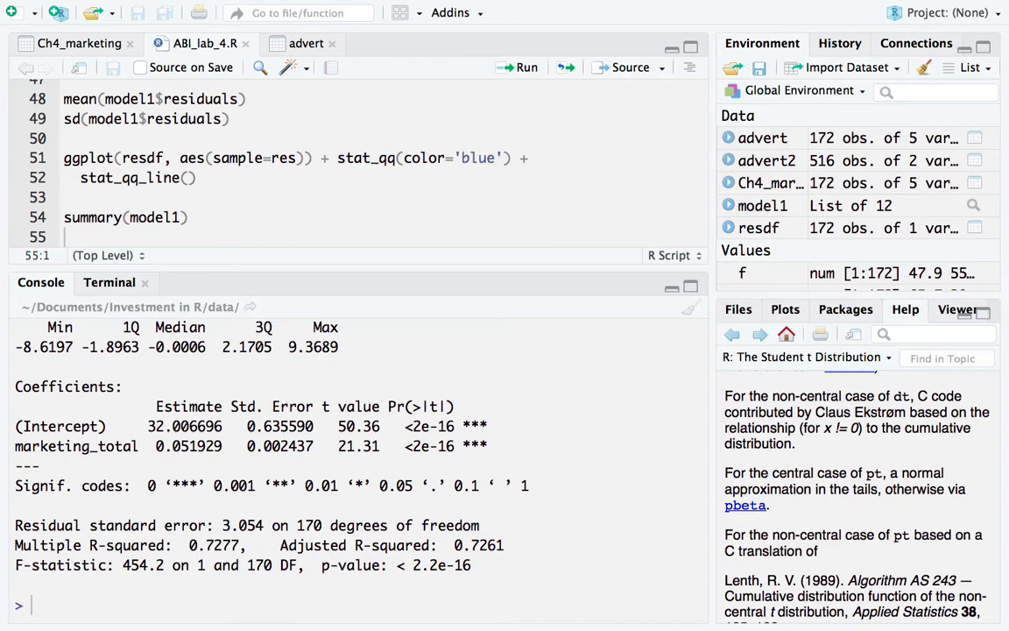
Switch to Safari and enlarge the Student's t Distribution chart in the "t distribution" image results
key(ctrl+Right)
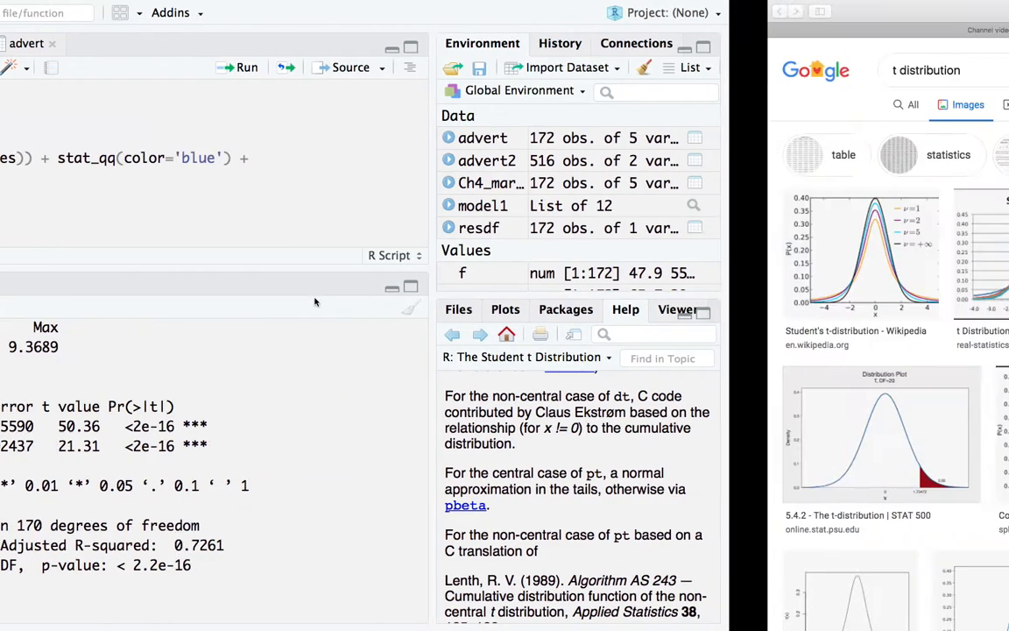
click(290, 242)
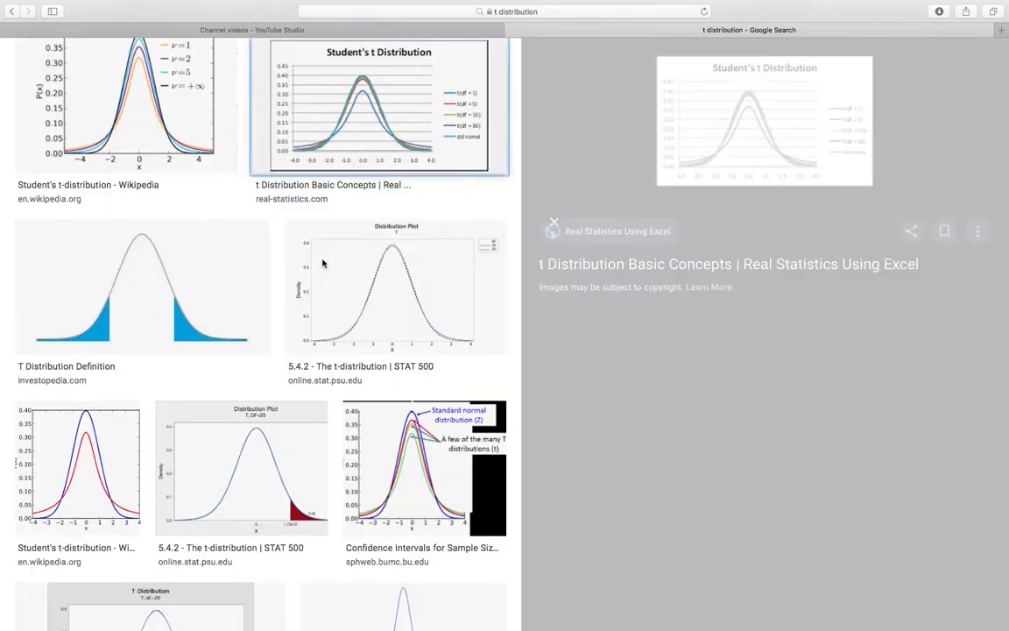
click(728, 208)
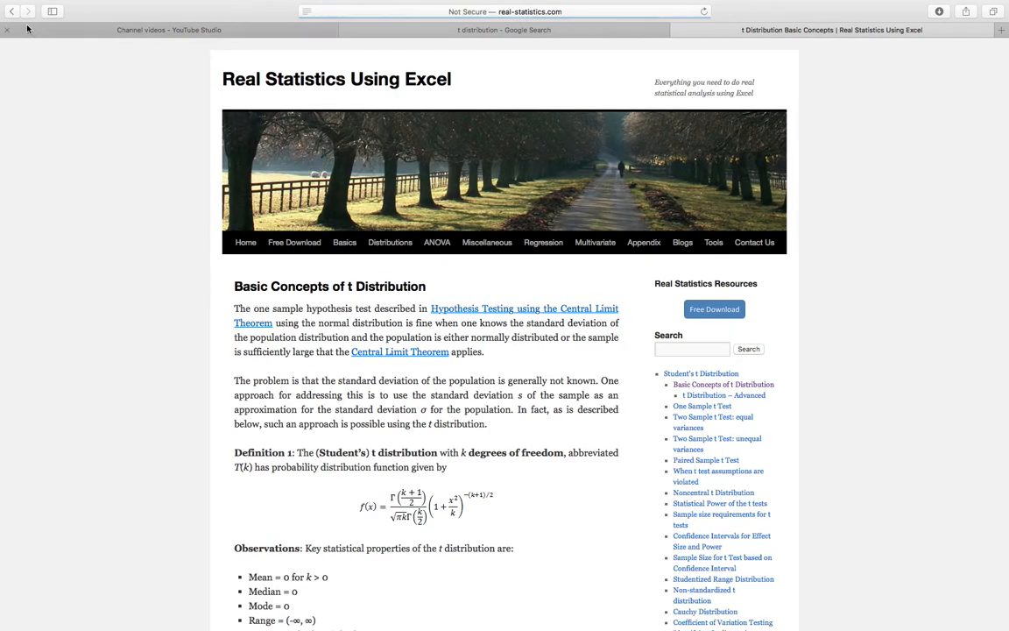
click(13, 11)
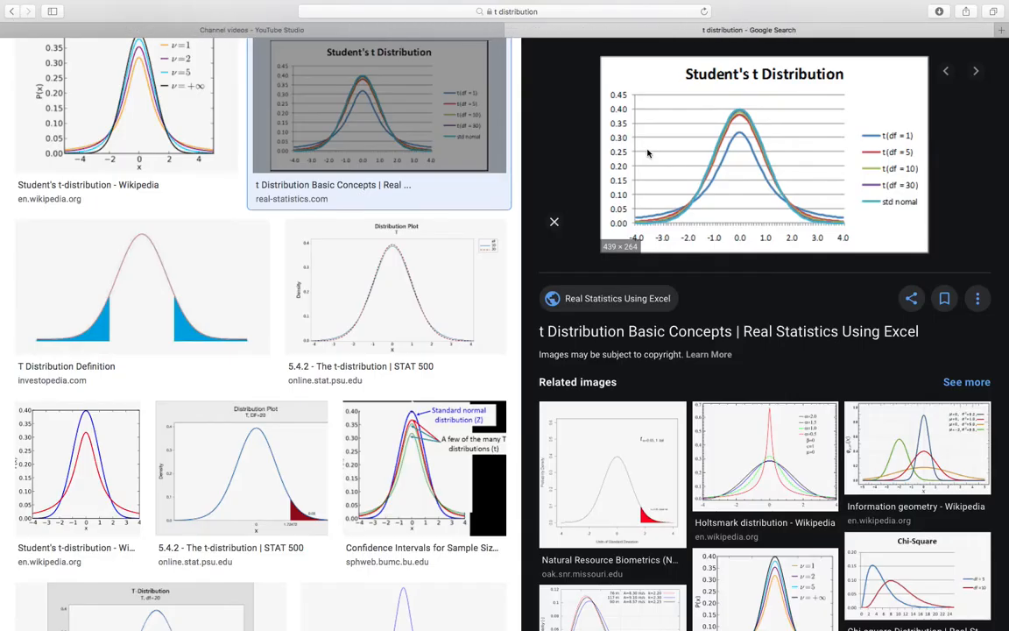
scroll(728, 180, up, 5)
scroll(745, 293, right, 4)
scroll(745, 314, up, 6)
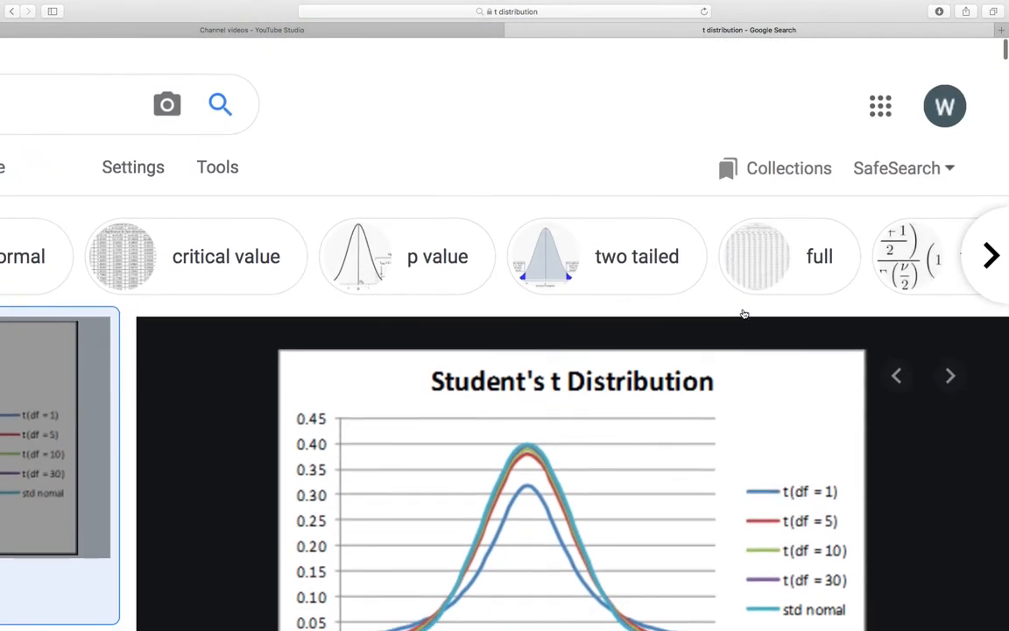
scroll(745, 314, down, 3)
scroll(744, 314, up, 3)
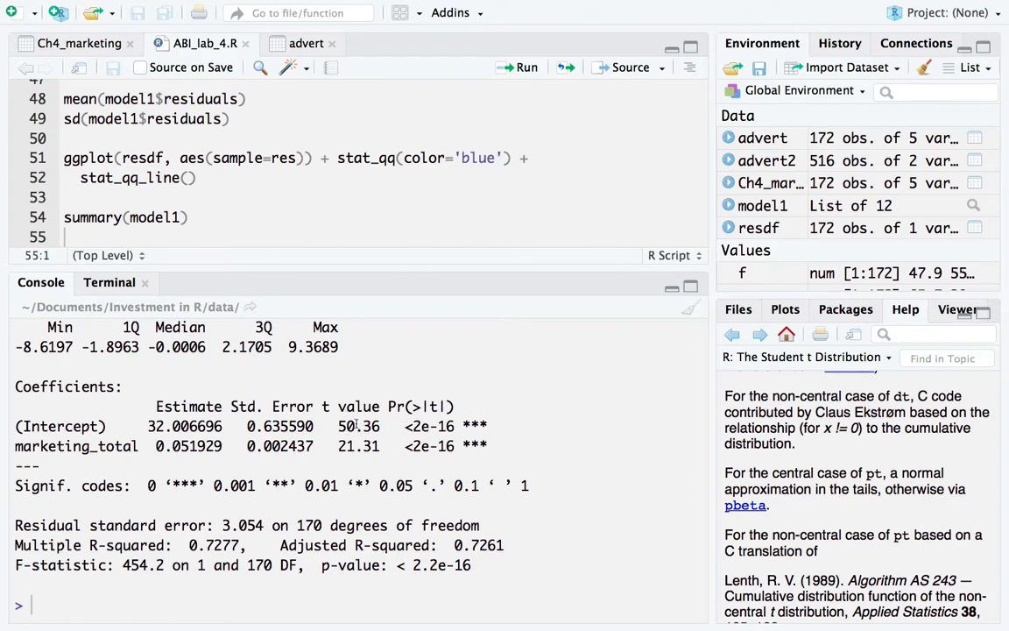
Back in RStudio, divide the marketing_total estimate 0.051929 by its standard error 0.002437 in the console
drag(147, 427, 315, 427)
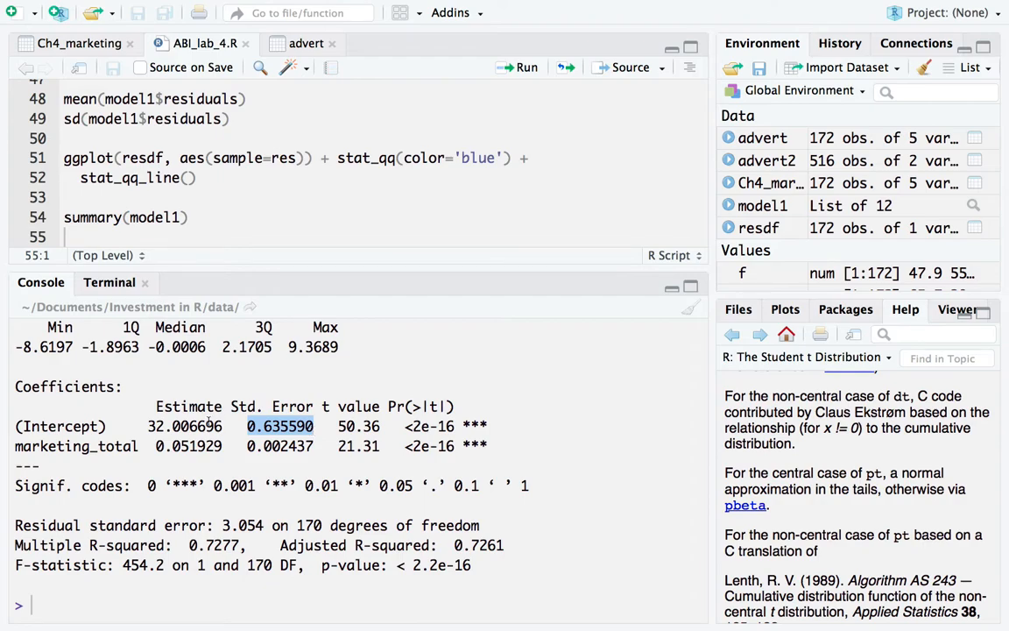
click(170, 422)
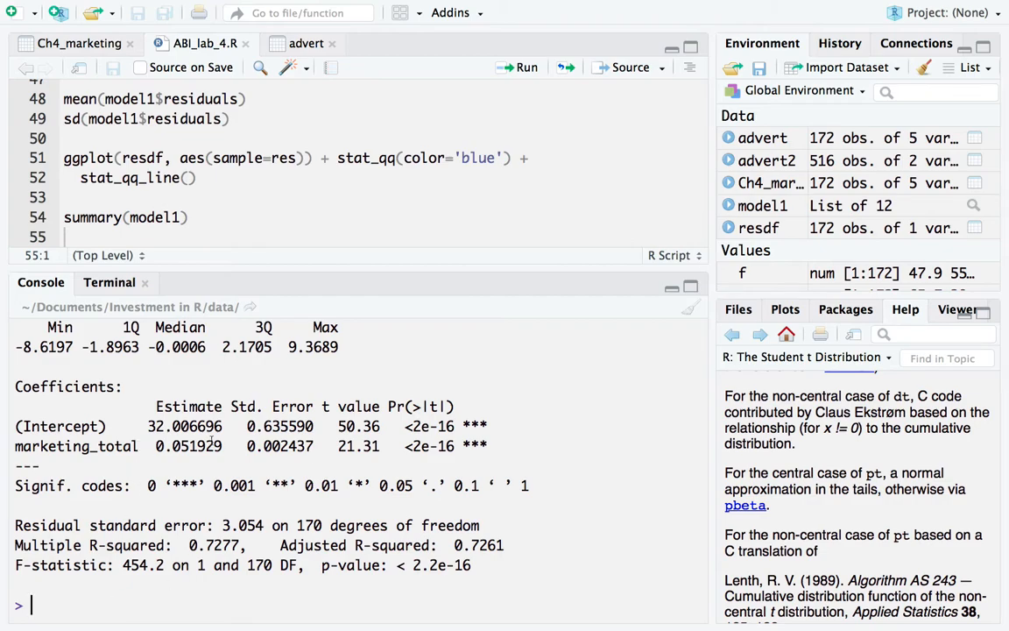
drag(222, 427, 146, 426)
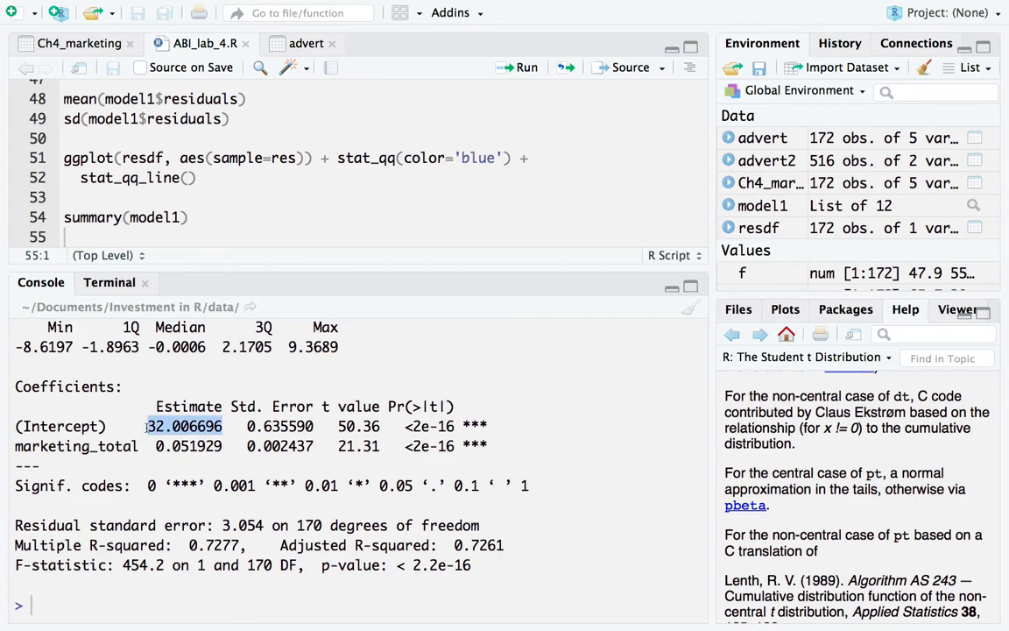
click(91, 586)
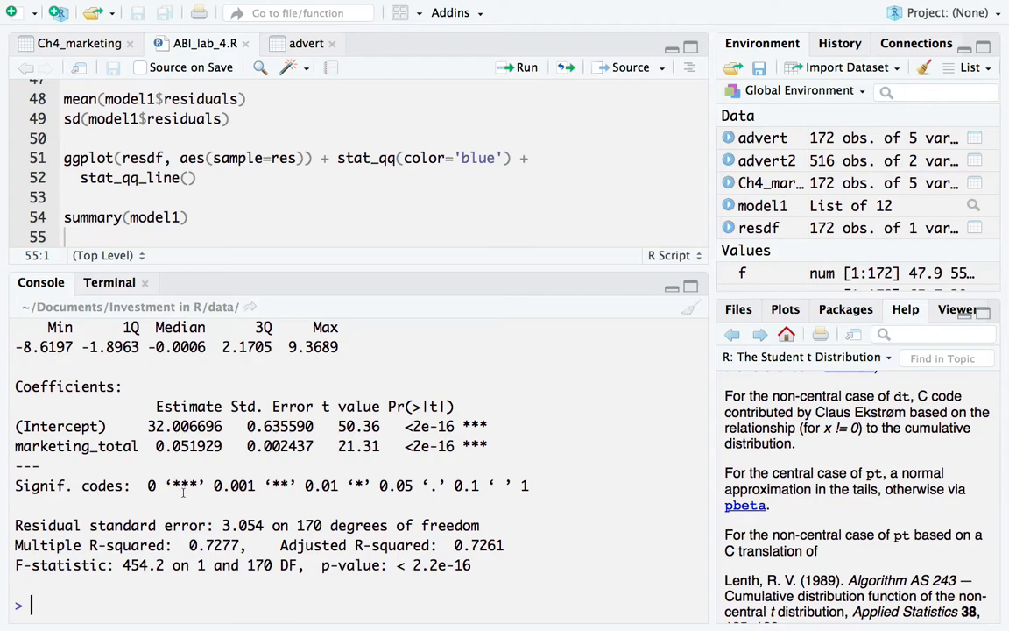
drag(224, 446, 158, 446)
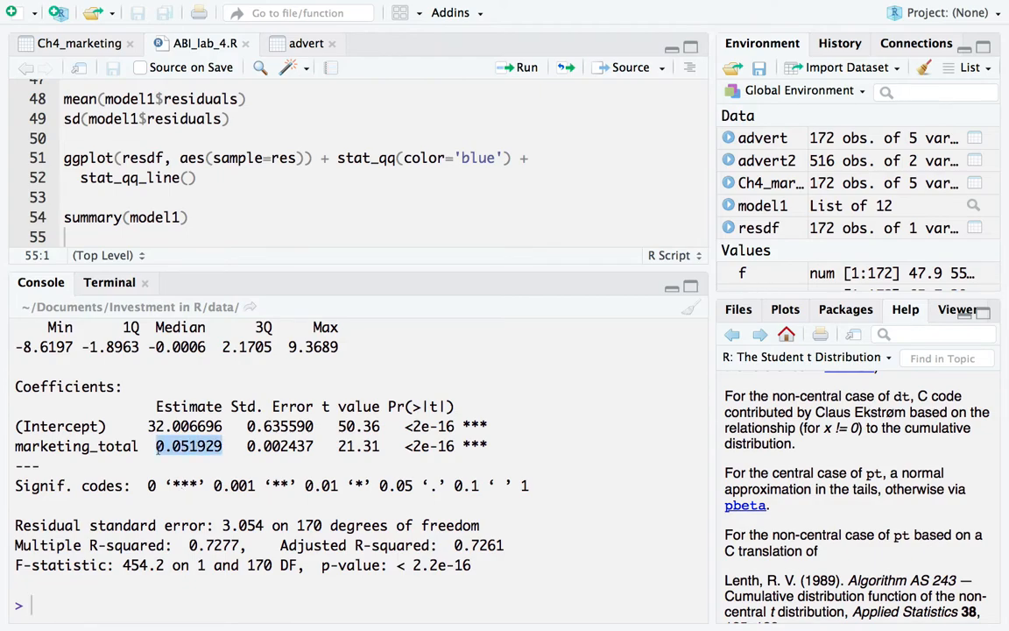
key(super+c)
click(105, 580)
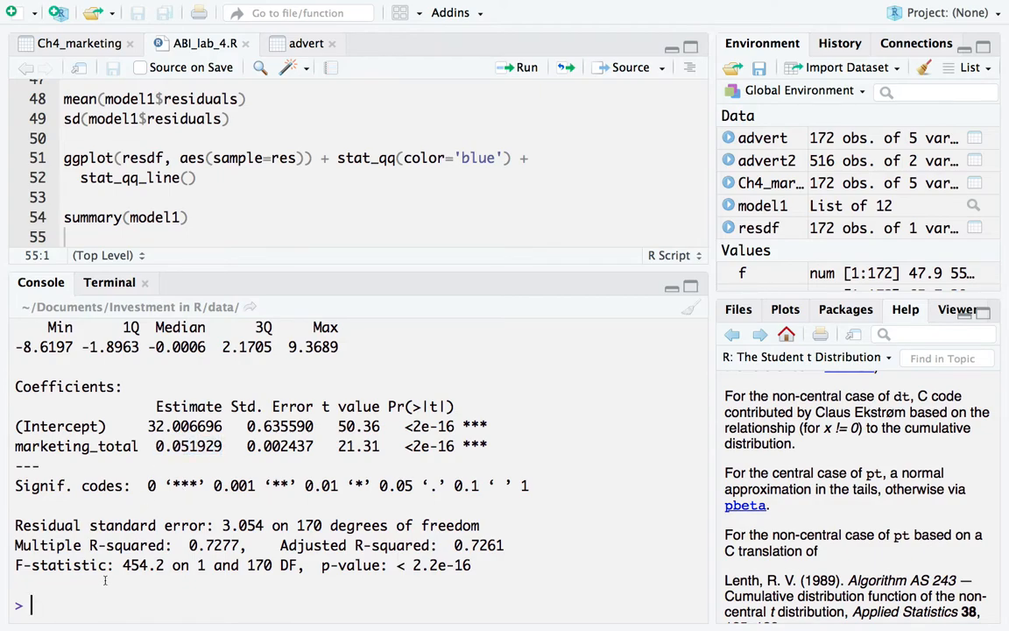
key(super+v)
text(/)
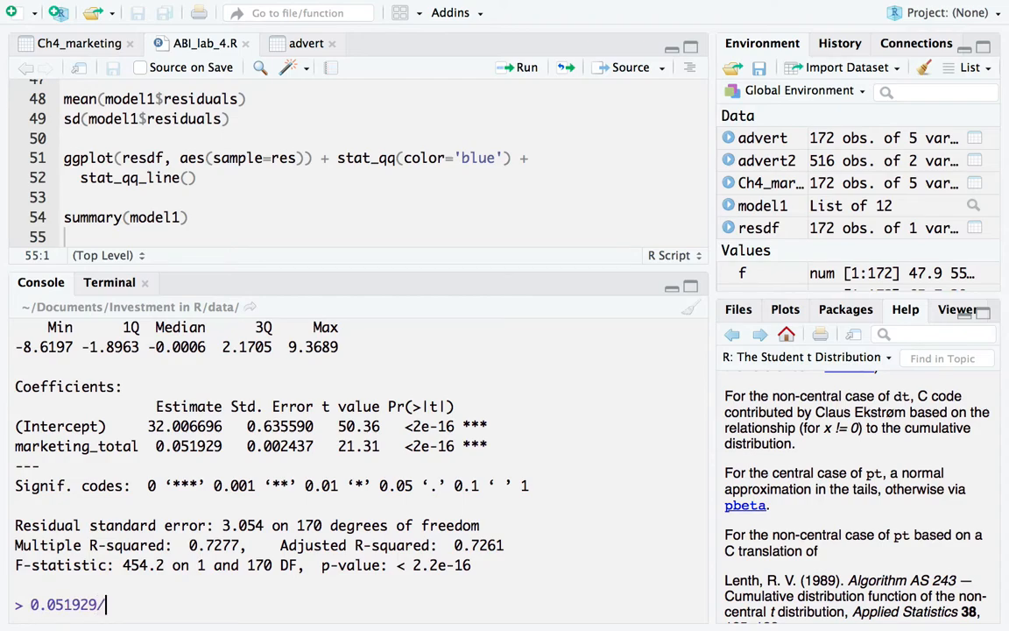
drag(314, 446, 247, 446)
key(super+c)
click(155, 603)
key(super+v)
key(Return)
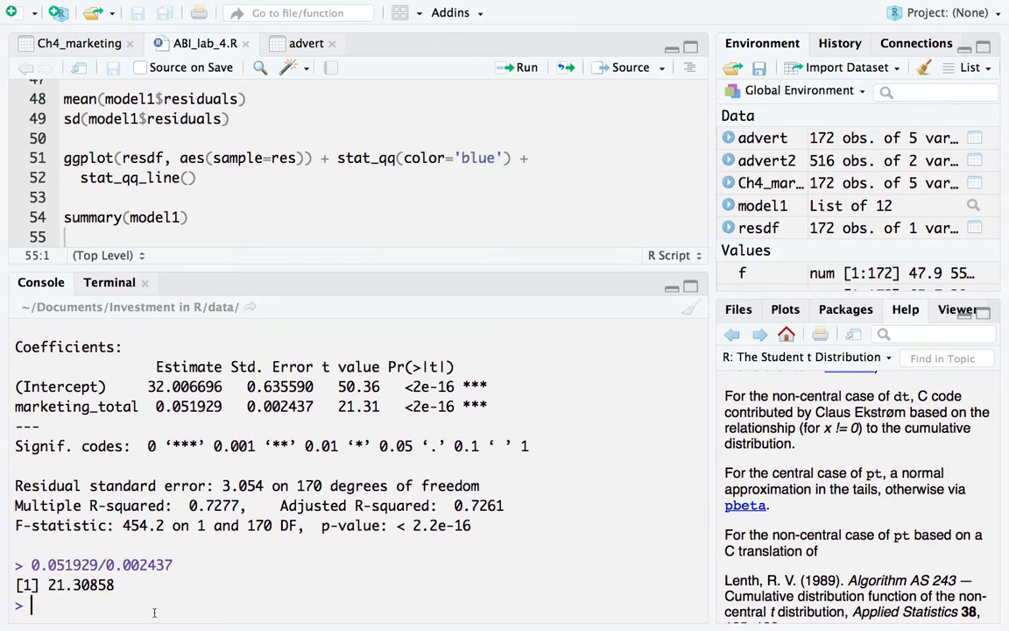
Compare the computed ratio with the t value of marketing_total, and examine that row's estimate and standard error
scroll(116, 598, up, 1)
drag(47, 601, 99, 603)
click(322, 475)
scroll(351, 435, up, 2)
scroll(350, 435, up, 2)
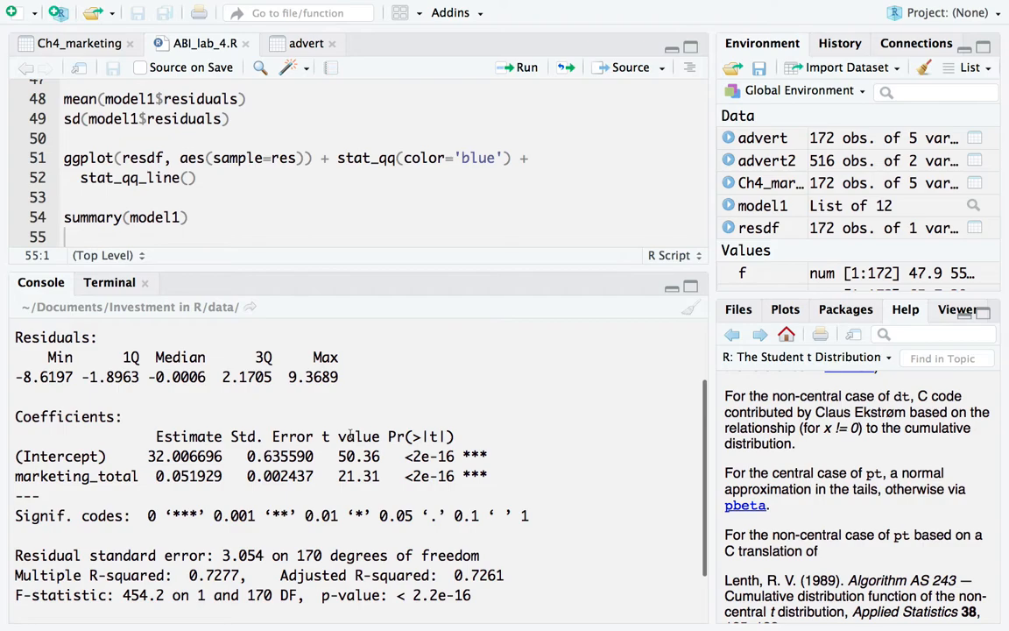
scroll(349, 435, down, 1)
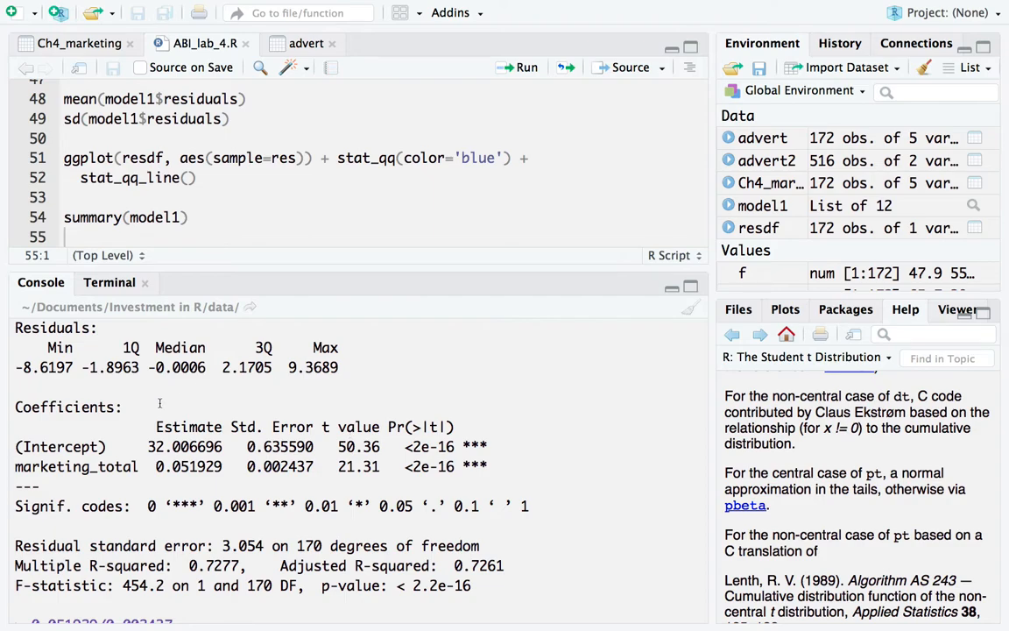
drag(156, 466, 323, 465)
click(244, 462)
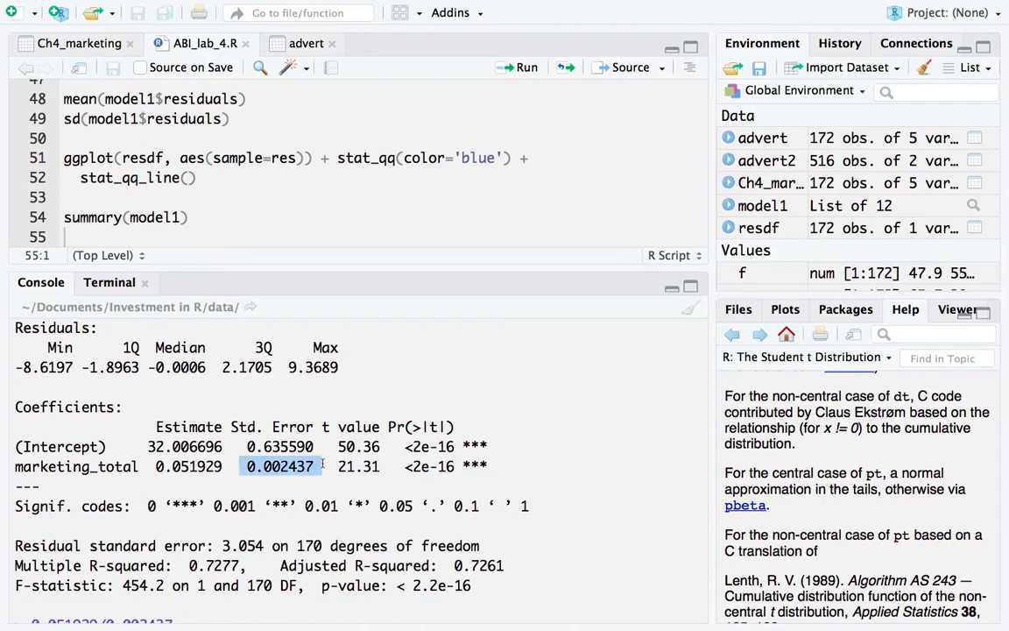
click(319, 465)
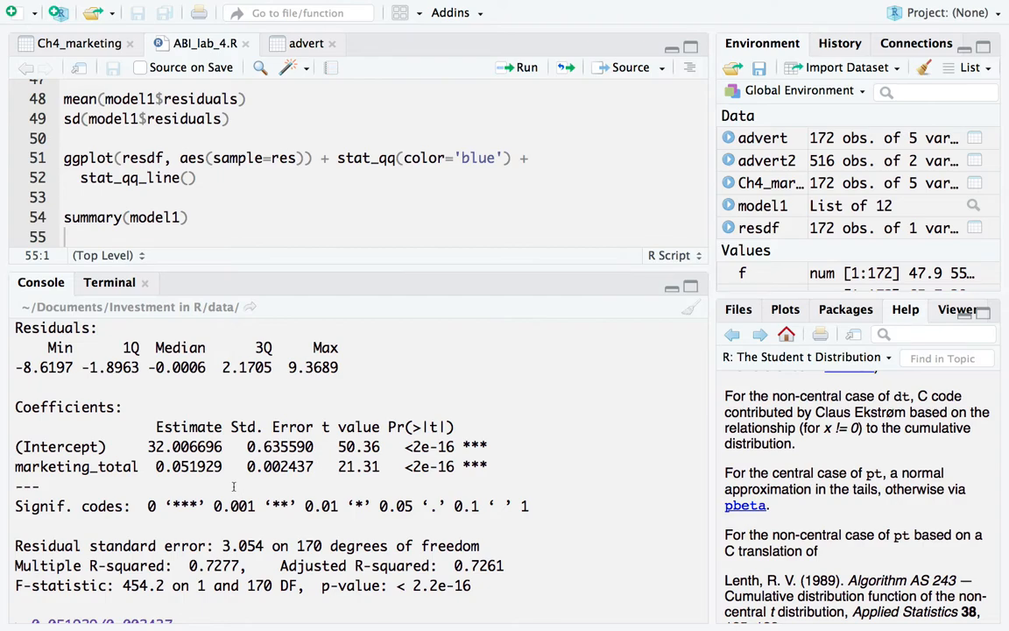
drag(227, 467, 165, 466)
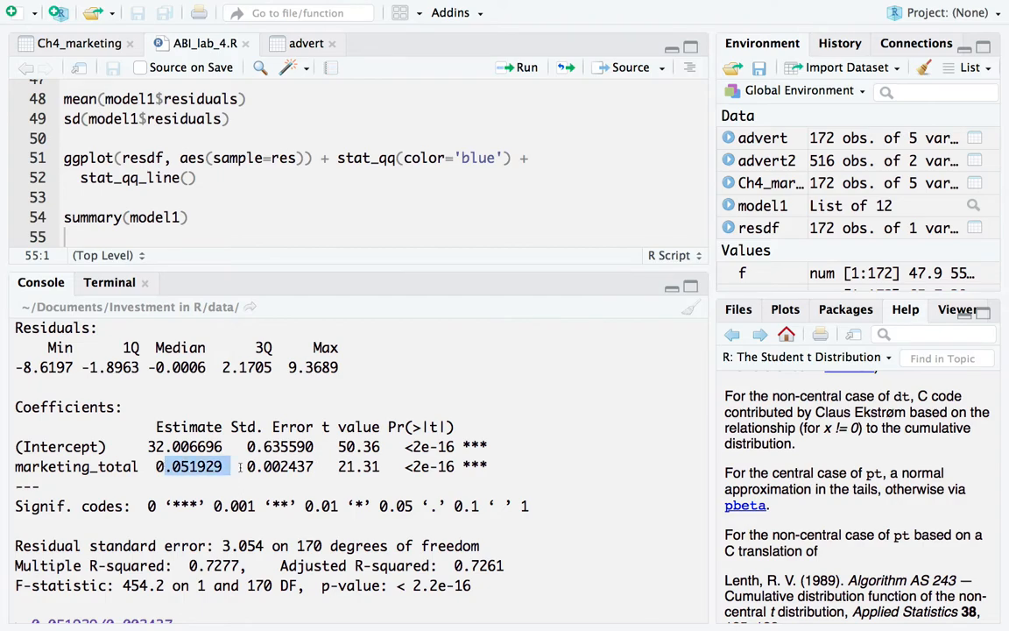
drag(248, 467, 309, 467)
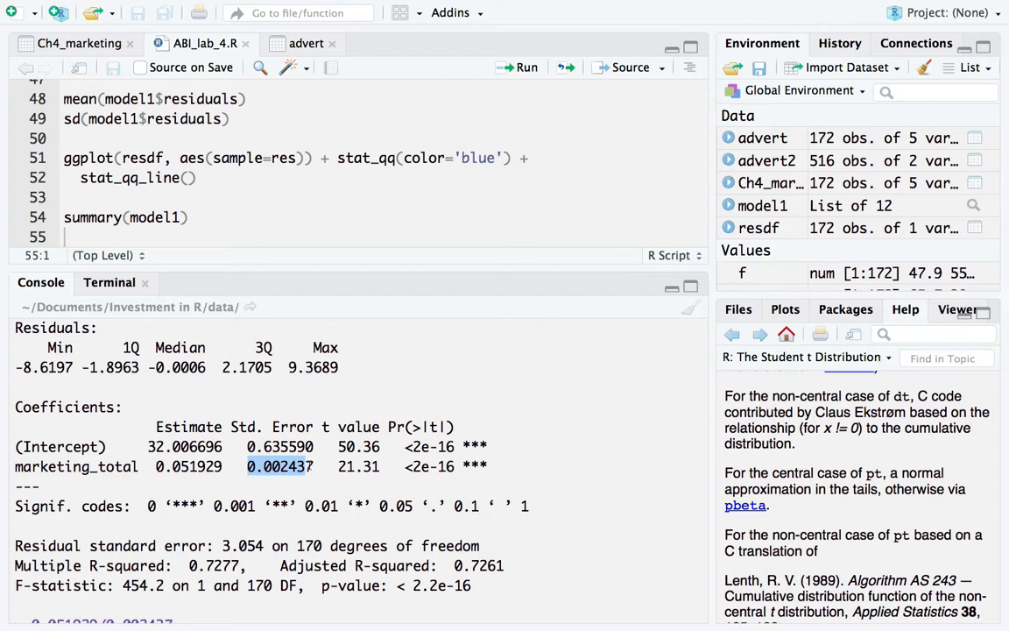
Compare the Student's t Distribution chart in Safari with the standard errors and t values in RStudio's coefficients table
key(ctrl+Right)
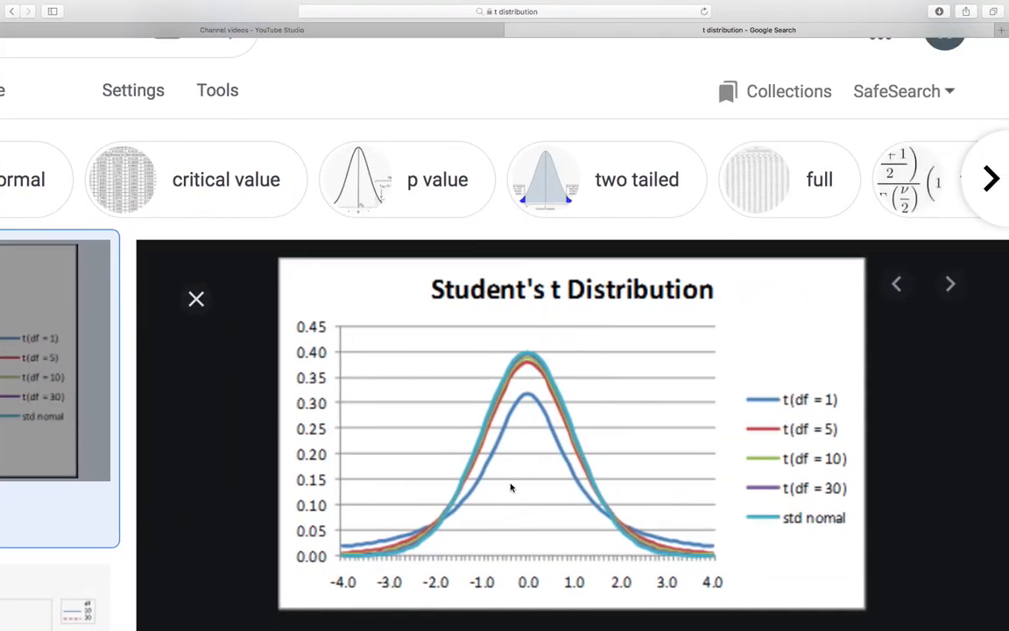
key(ctrl+Left)
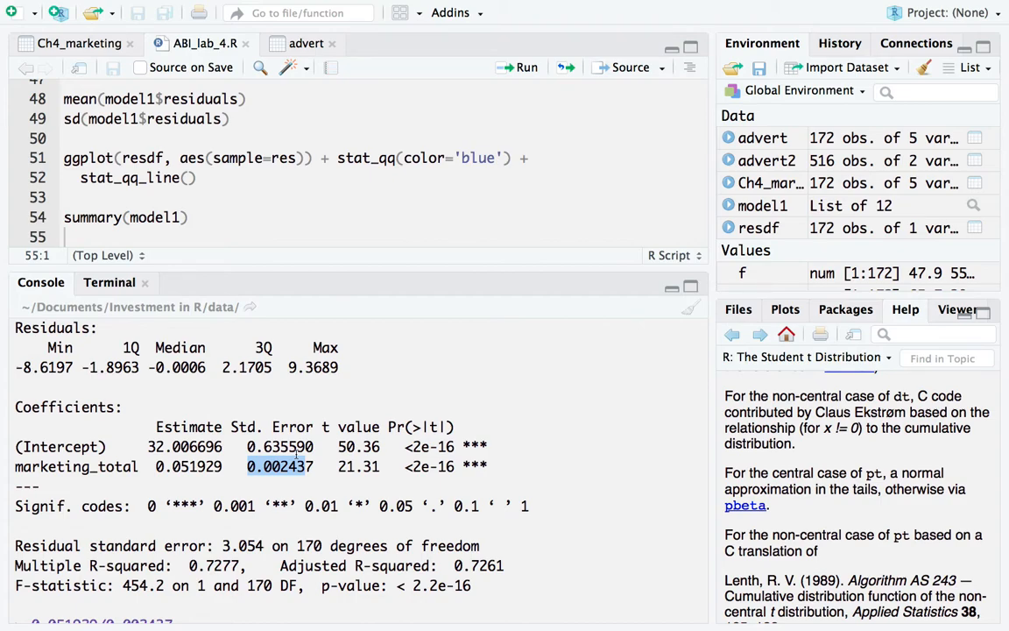
key(ctrl+Right)
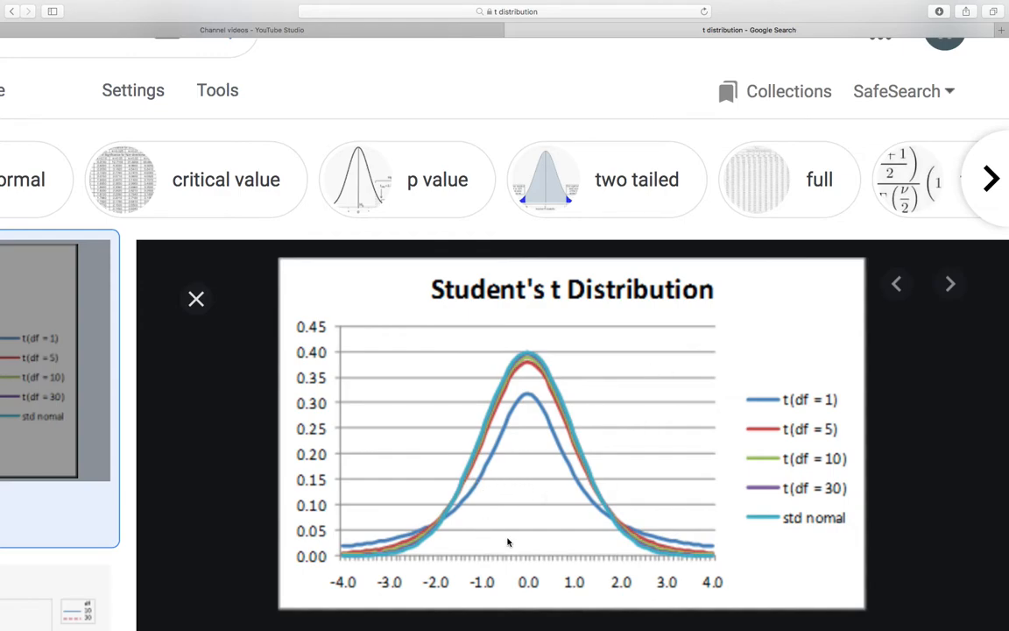
key(ctrl+Left)
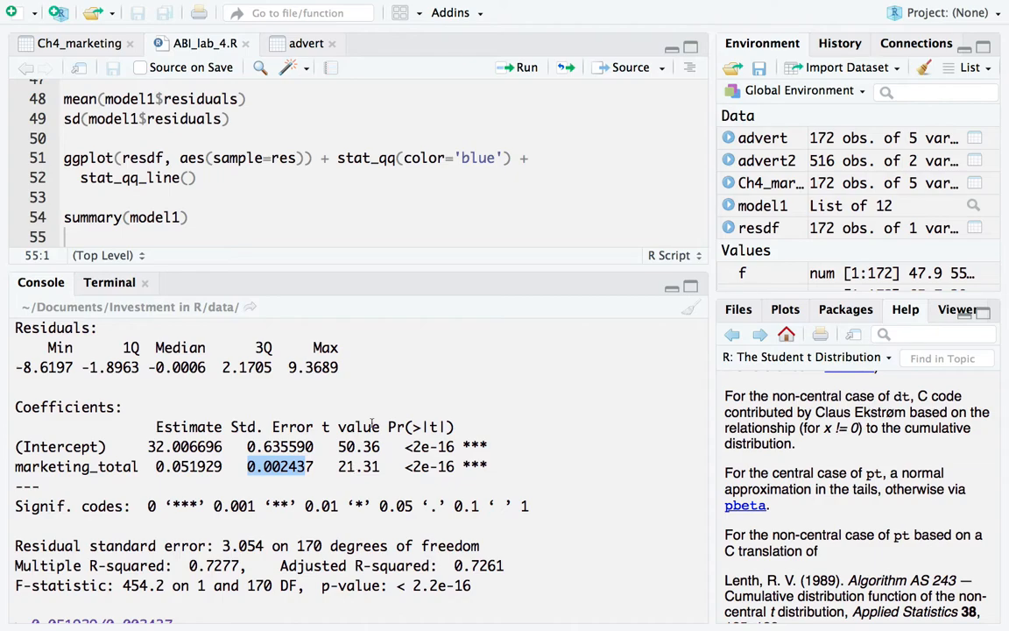
Compare the tails of the Student's t Distribution chart in Safari with the t value and Pr(>|t|) columns in RStudio
key(ctrl+Right)
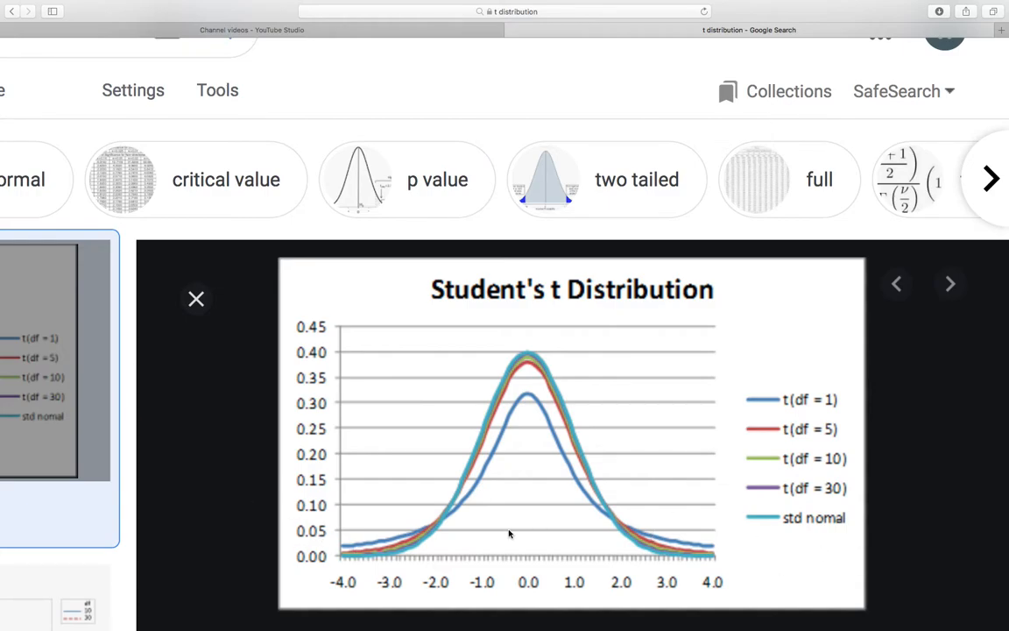
key(ctrl+Left)
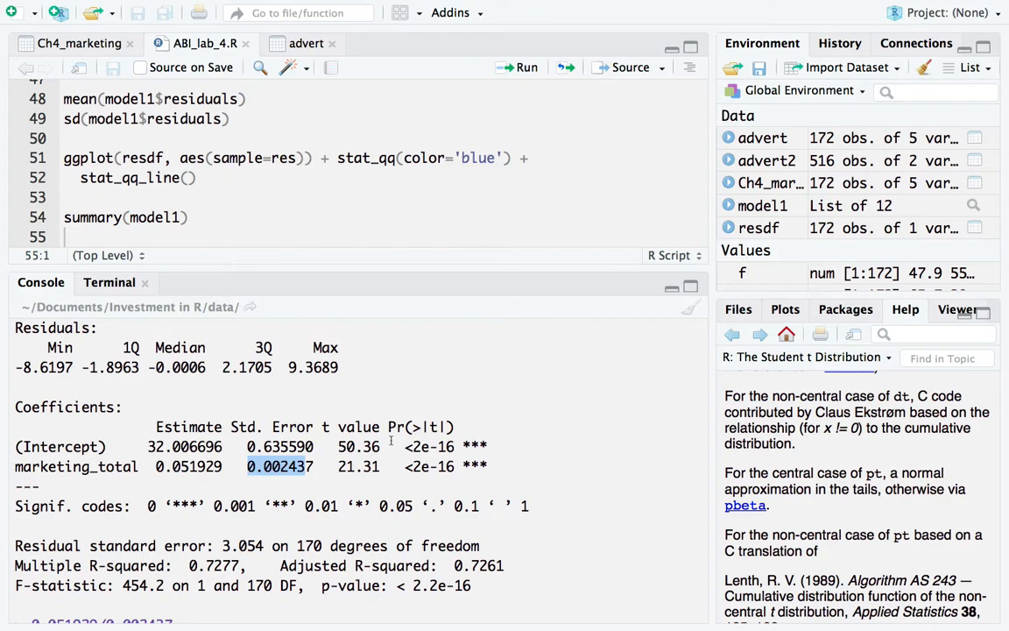
key(ctrl+Right)
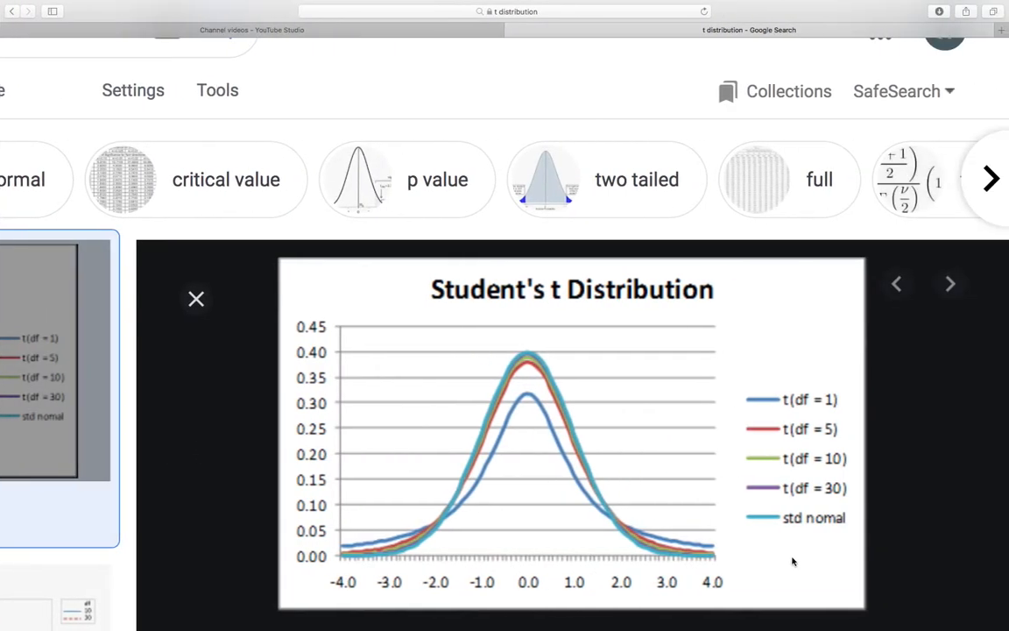
key(ctrl+Left)
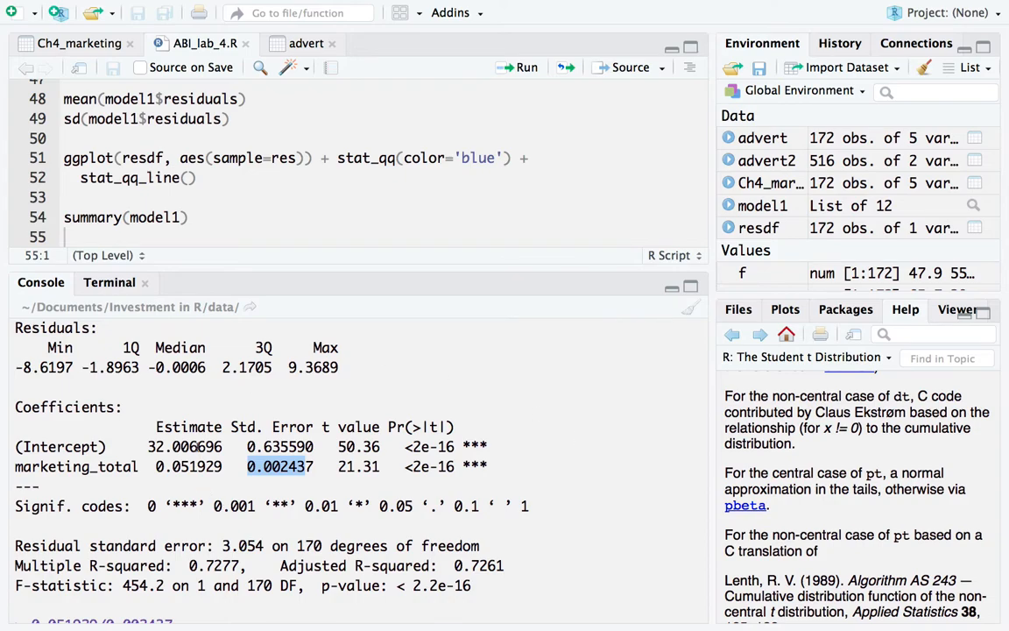
Examine the Estimate values of the intercept and marketing_total in the coefficients table
triple_click(590, 448)
double_click(184, 446)
double_click(189, 466)
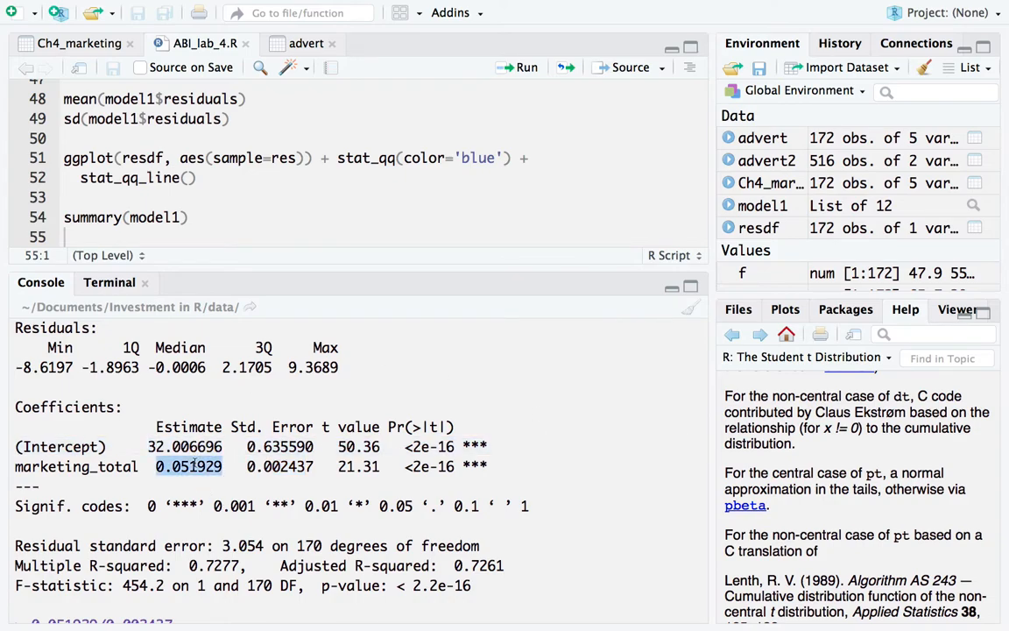
double_click(200, 445)
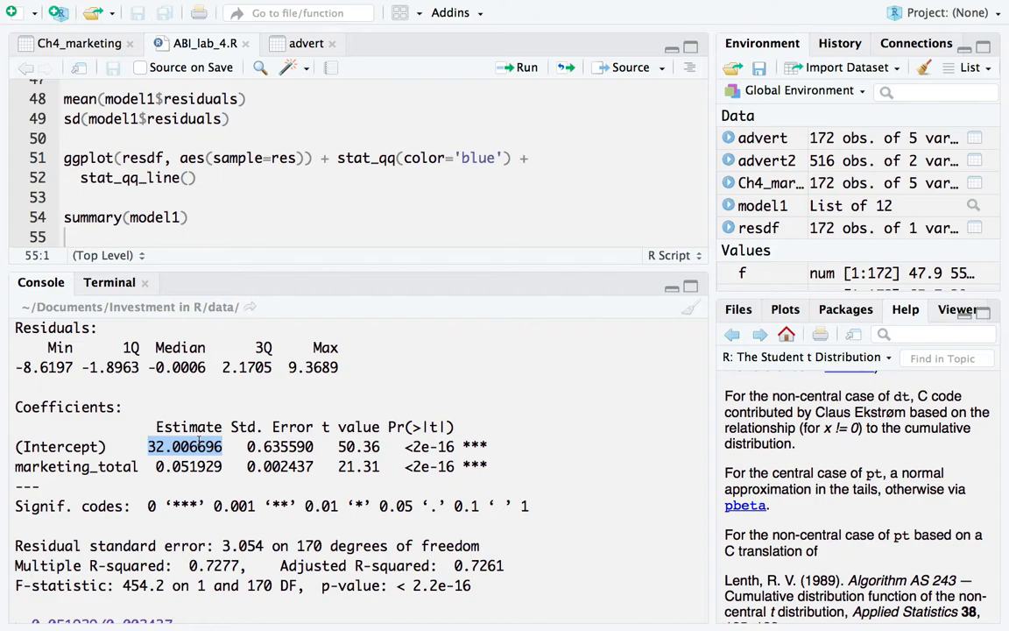
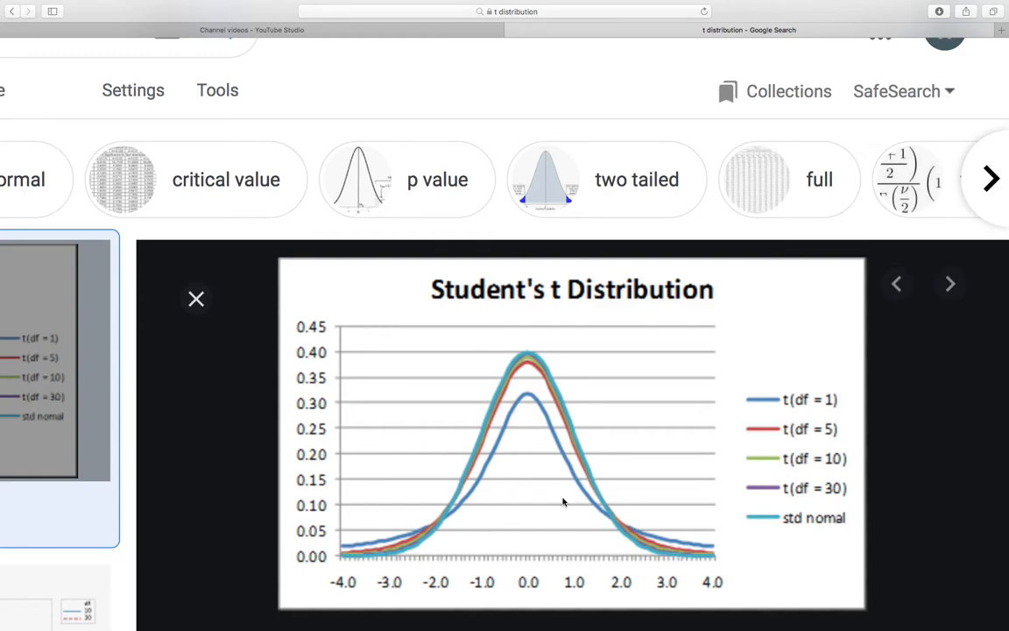
Recheck the extreme tails of the t distribution chart in Safari against the coefficients table in RStudio
key(ctrl+Left)
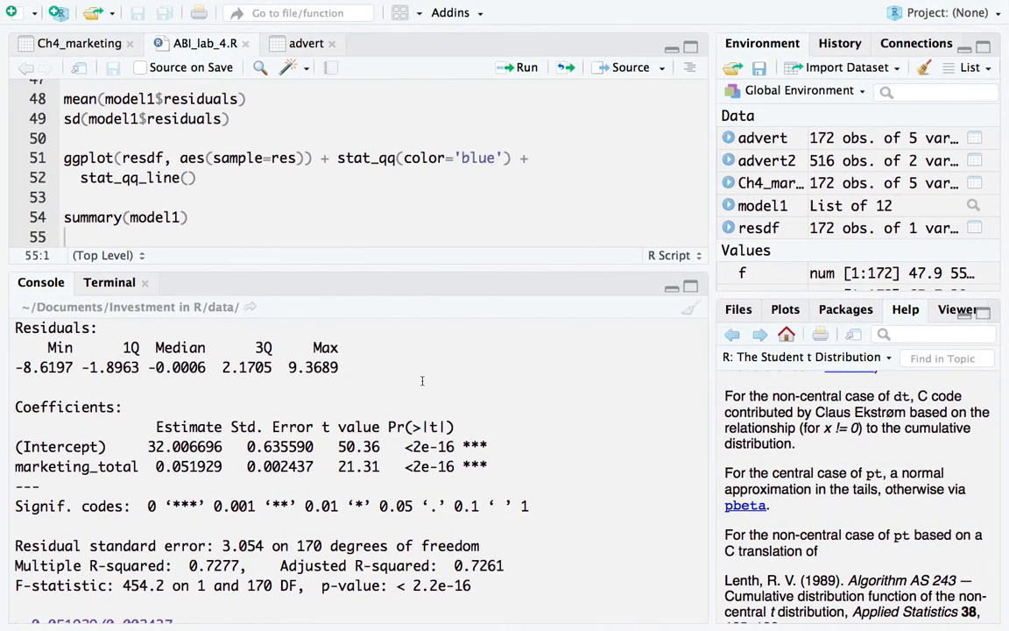
key(ctrl+Right)
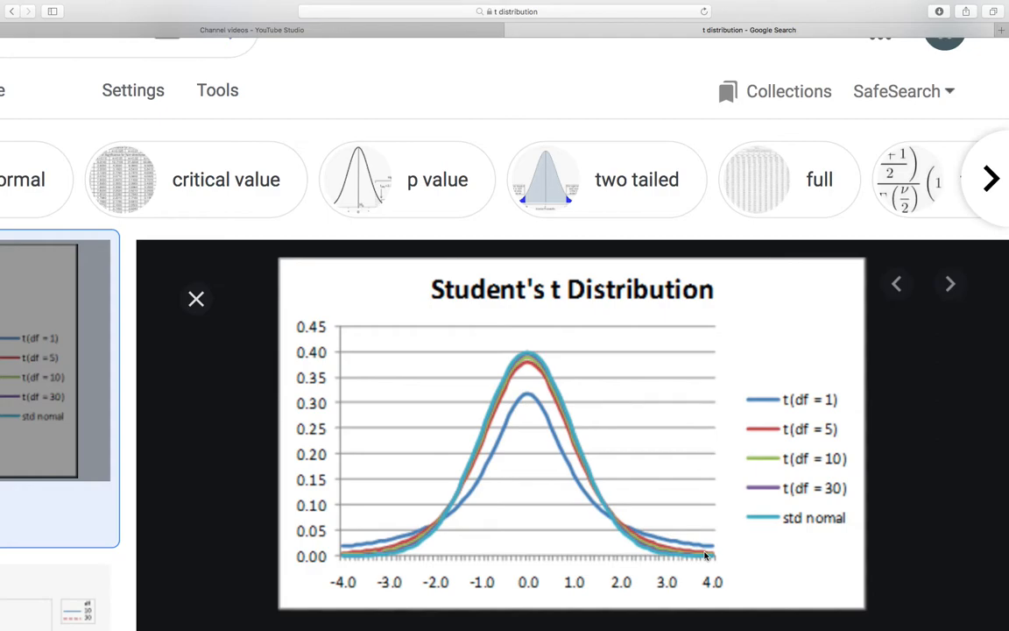
key(ctrl+Left)
key(ctrl+Left)
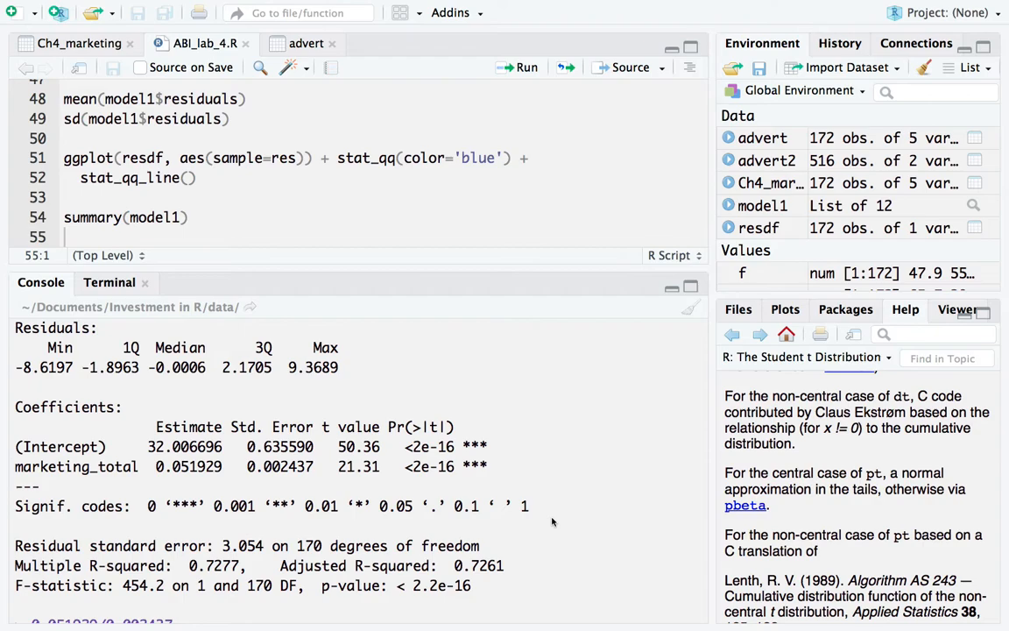
Examine the residual standard error in the model summary output, highlighting its value
key(Return)
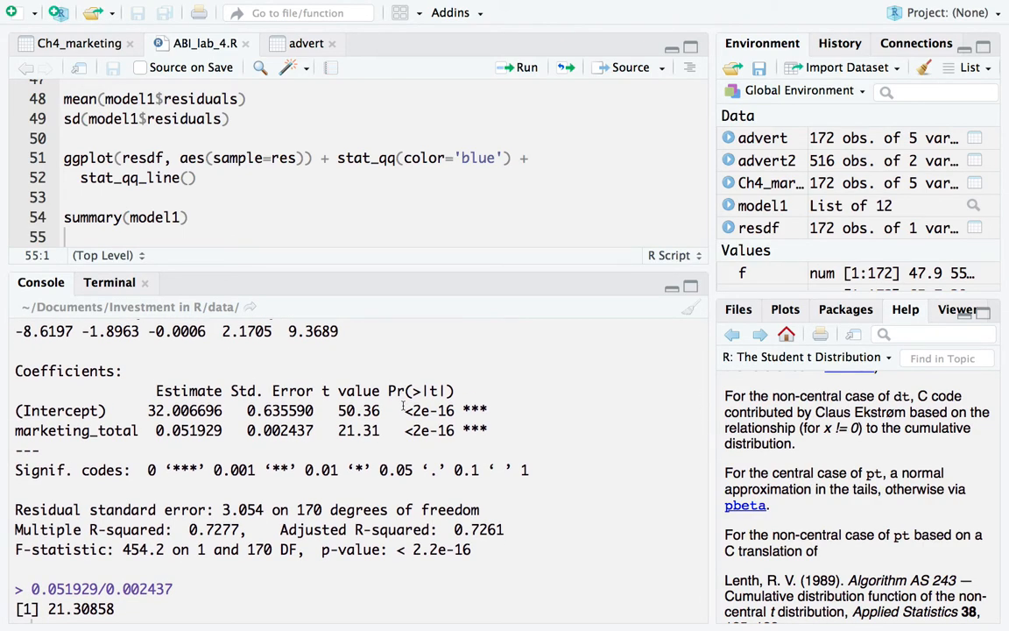
scroll(403, 407, up, 1)
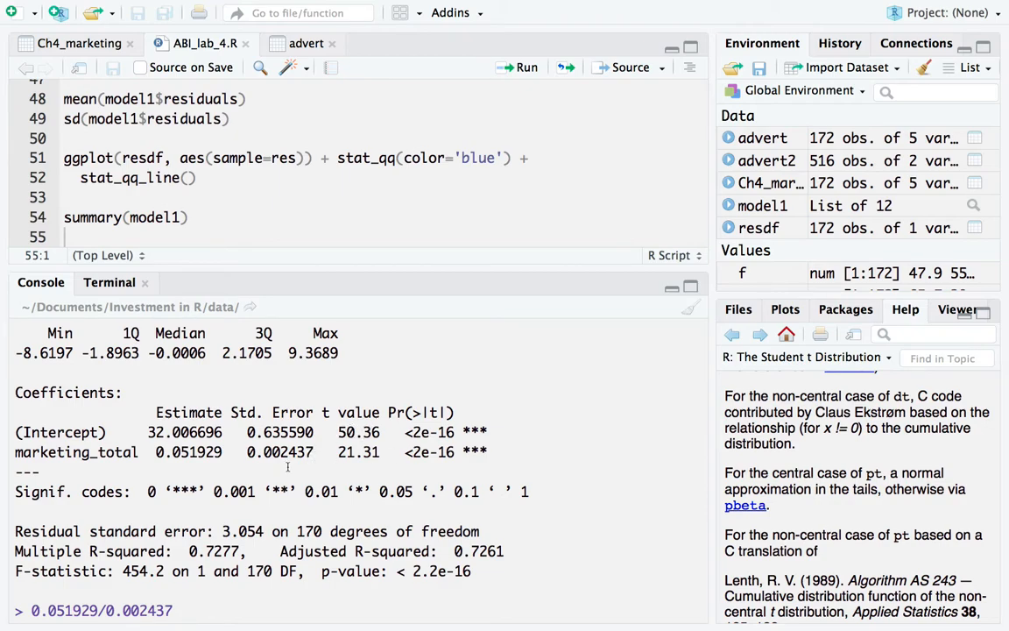
key(Return)
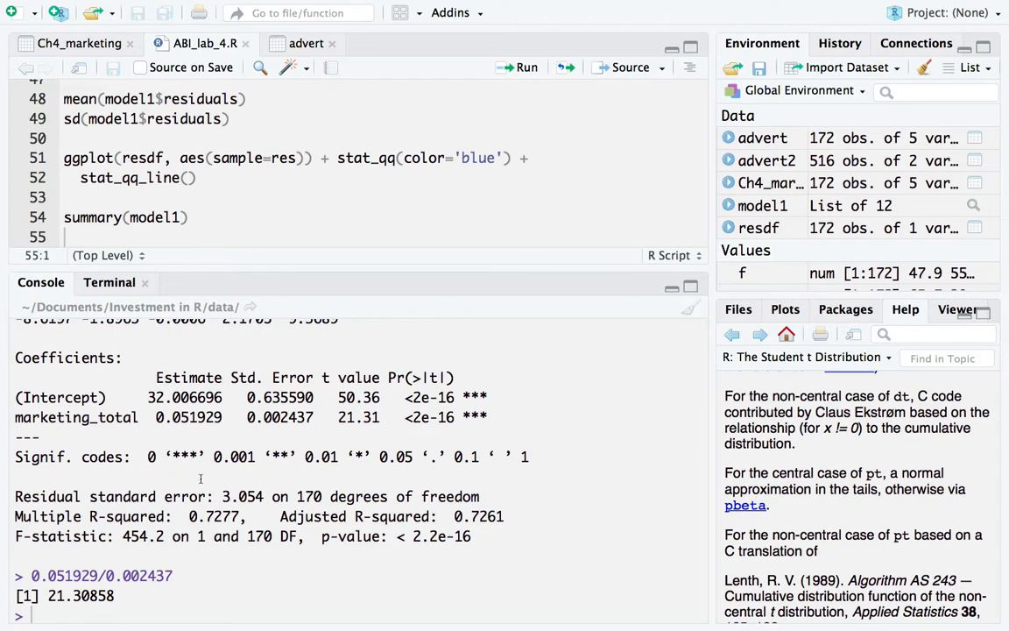
scroll(184, 496, up, 1)
scroll(184, 497, up, 1)
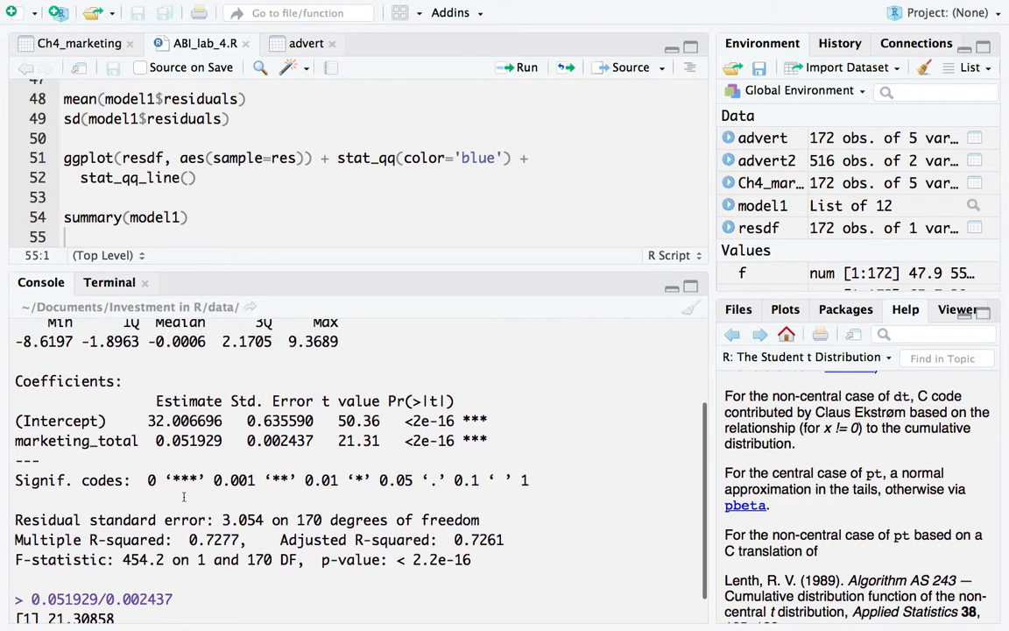
scroll(184, 496, up, 2)
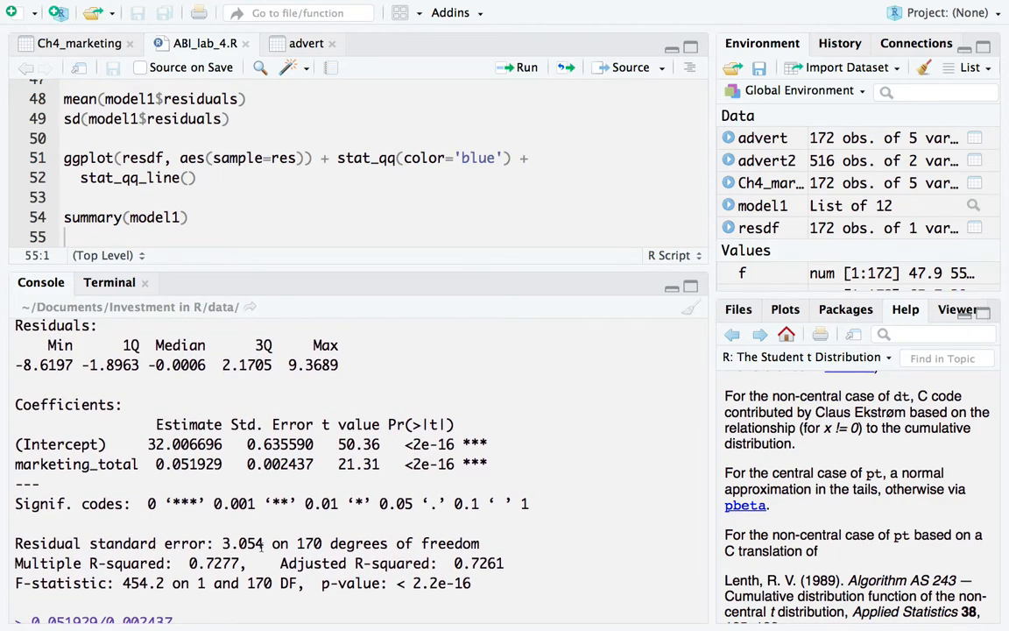
drag(263, 543, 222, 543)
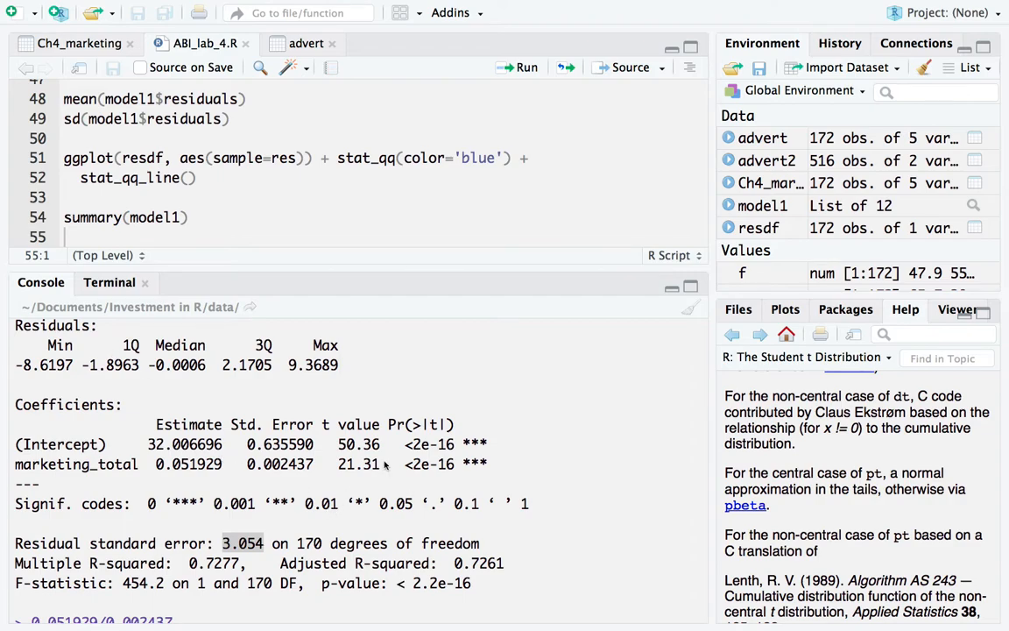
click(324, 546)
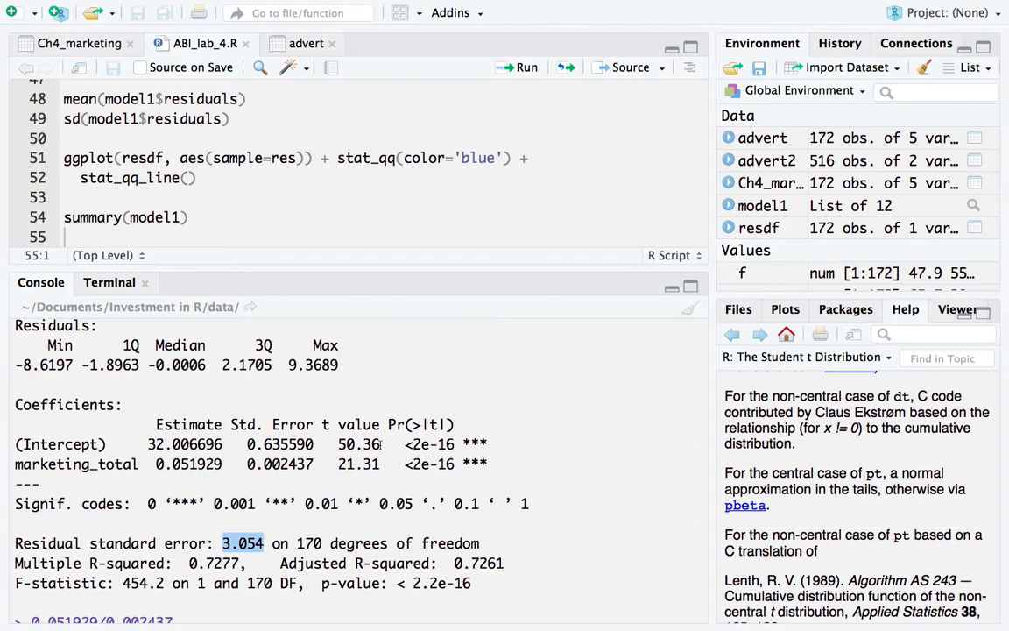
Highlight the p-value and the whole marketing_total row in the coefficients table to read its significance
double_click(424, 464)
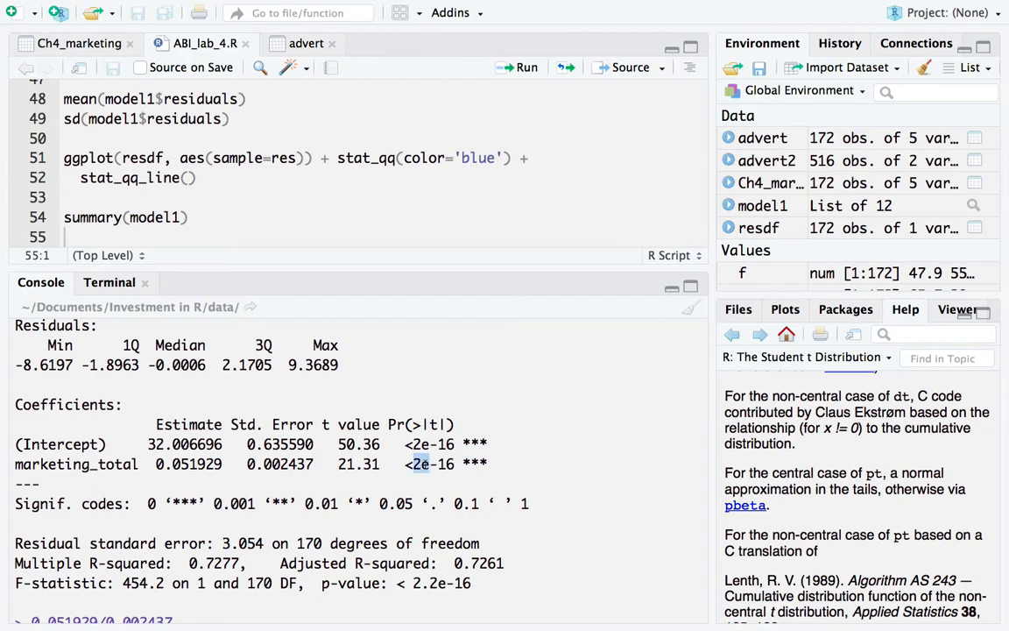
triple_click(423, 464)
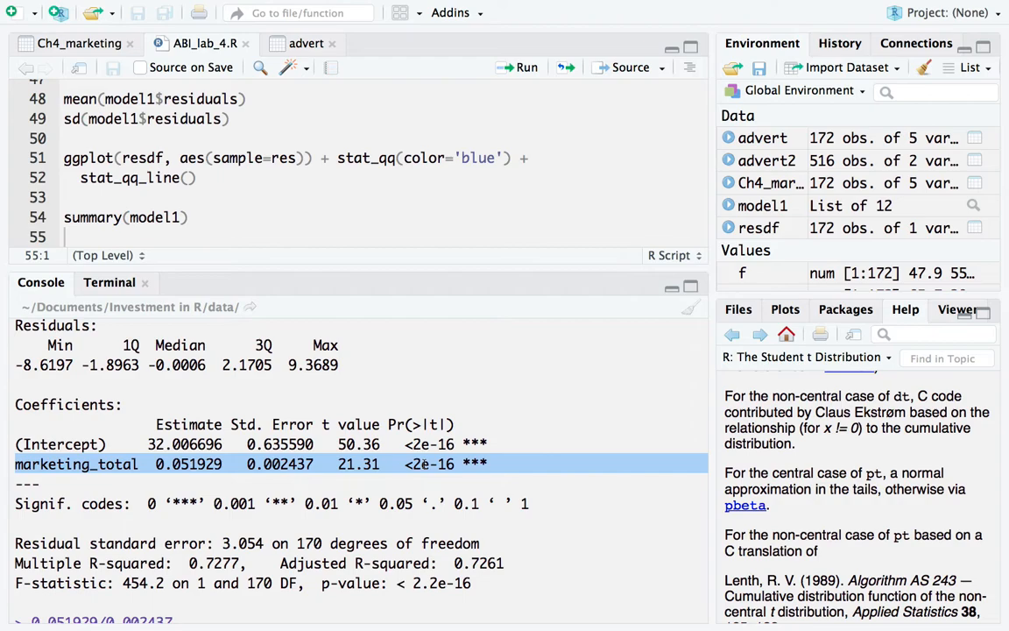
click(386, 464)
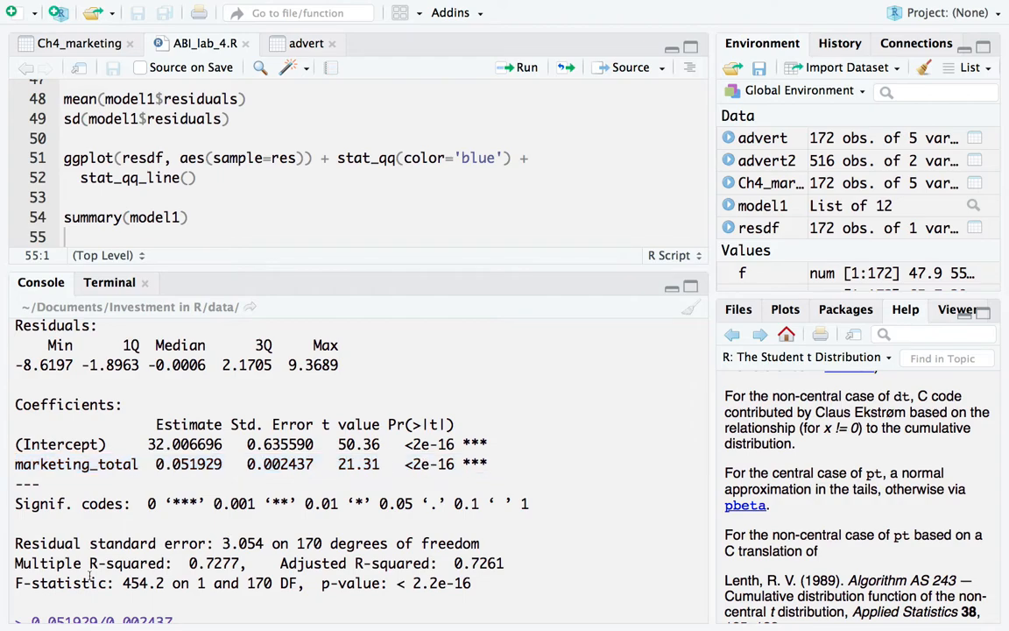
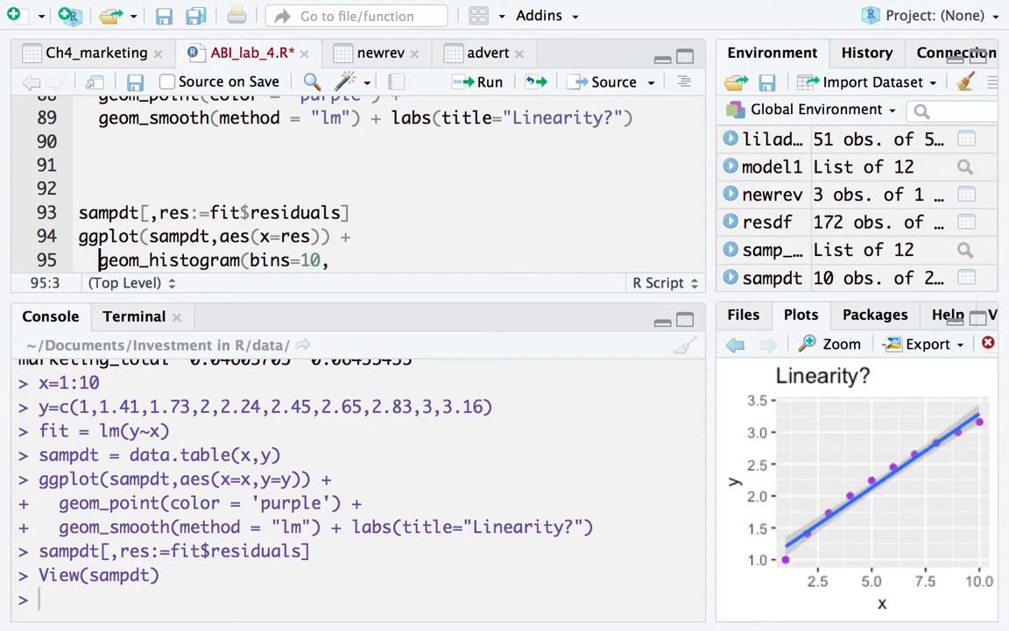
Paste the blue fill, white color and "Normality ?" title code on the line below geom_histogram(bins=10, in the script
scroll(209, 256, down, 1)
click(237, 260)
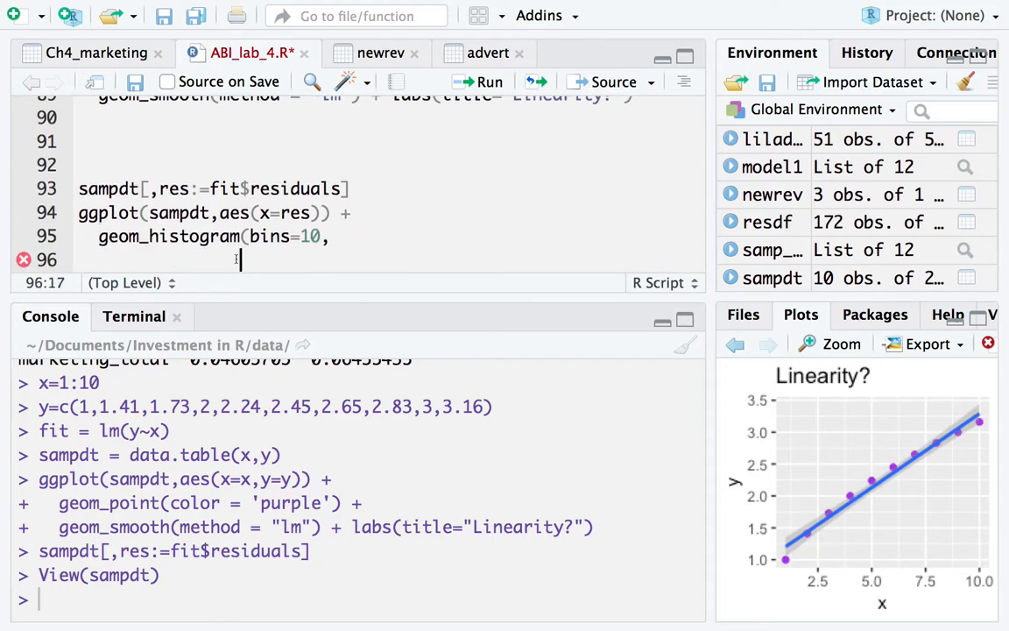
key(ctrl+v)
key(Left)
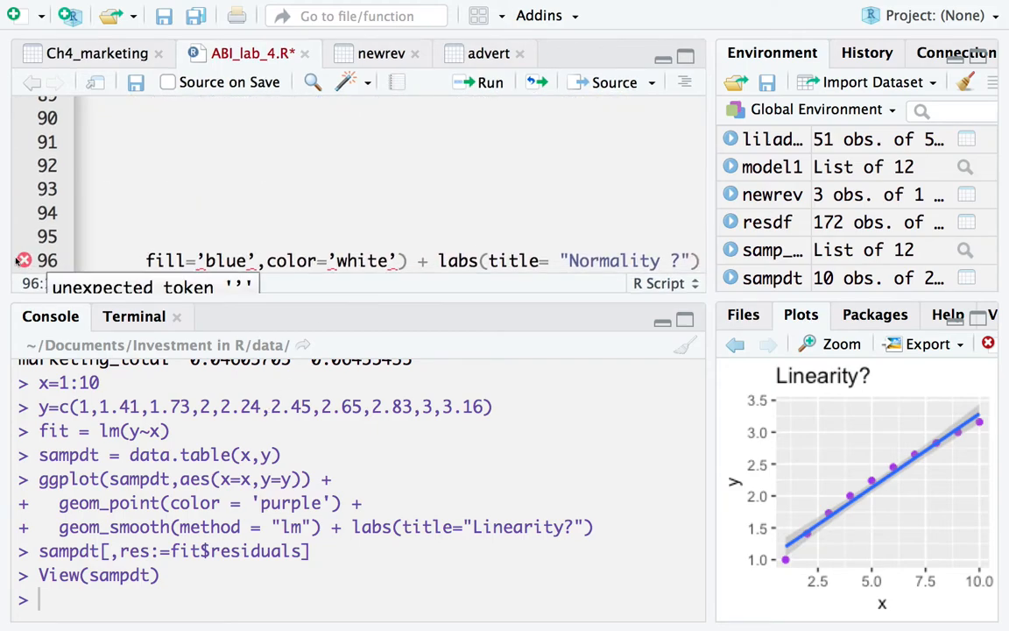
Remove the extra spaces and line break before the pasted fill argument so it directly follows bins=10, in geom_histogram
click(145, 260)
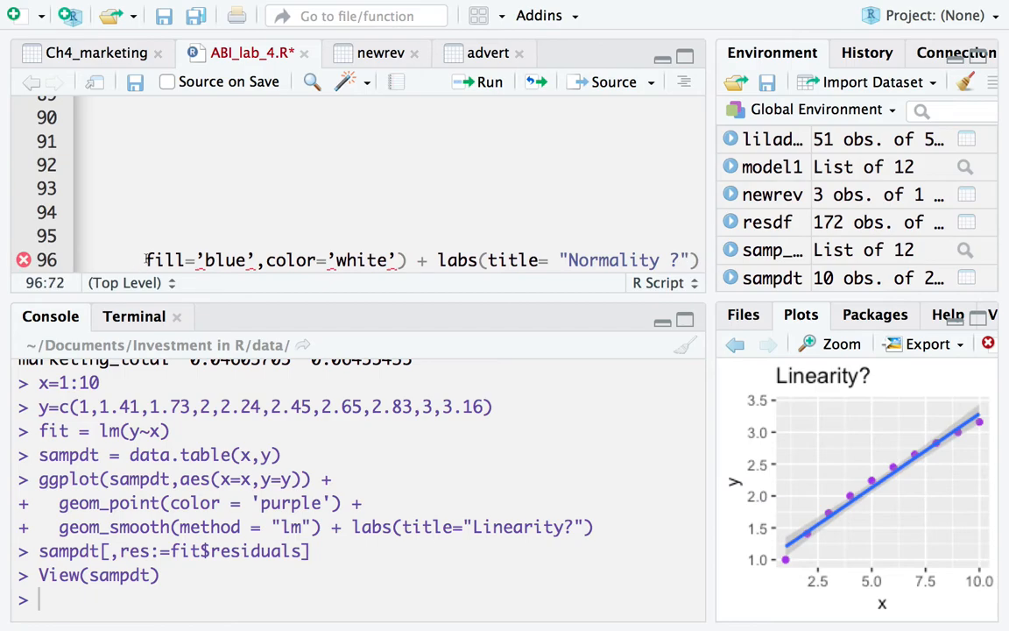
key(Left)
key(Left)
key(Left)
key(Left)
key(Left)
key(Left)
key(Left)
key(Left)
key(Left)
key(Left)
key(Left)
key(Left)
key(Left)
key(Left)
key(Left)
key(Left)
key(Left)
key(Left)
key(Left)
key(Left)
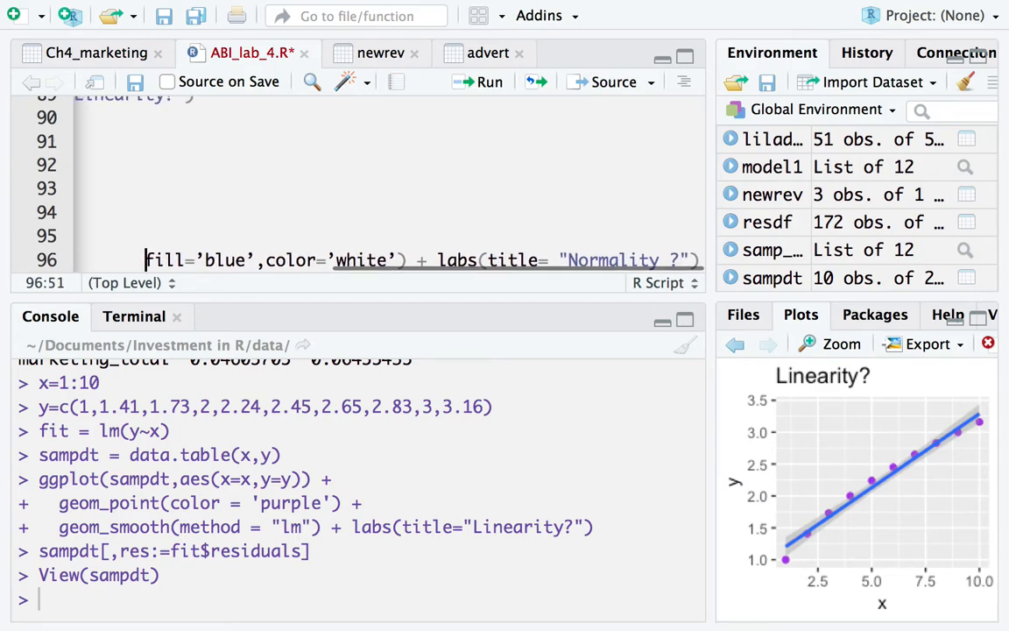
key(Left)
key(Left)
key(Left)
key(Left)
key(Left)
key(Left)
key(Left)
key(Left)
key(Left)
key(Left)
key(Left)
key(Left)
key(Left)
key(Left)
key(Left)
key(Left)
key(Left)
key(Left)
key(Left)
key(Left)
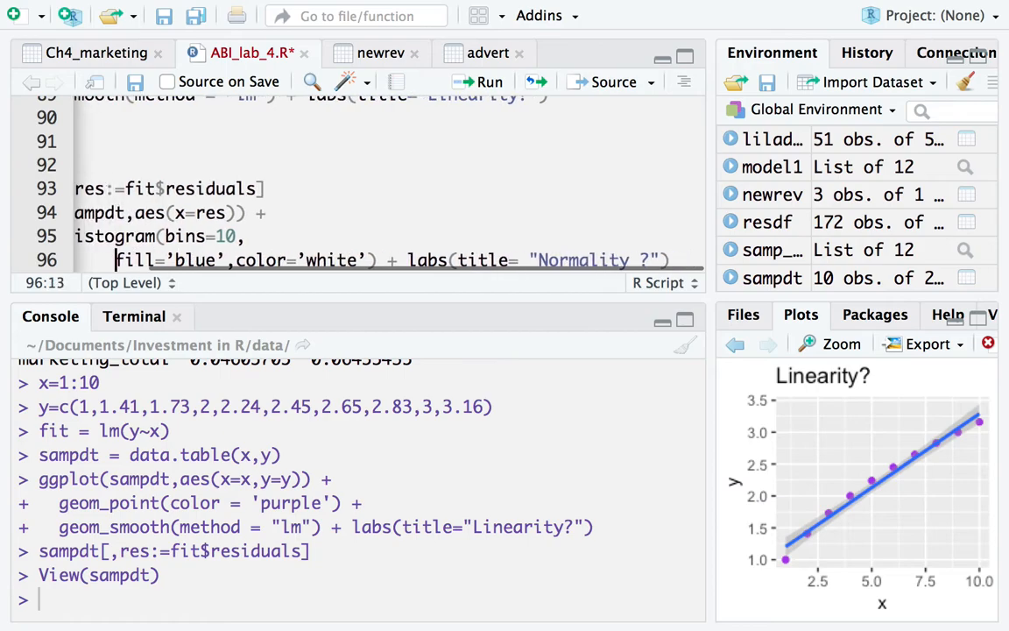
key(BackSpace)
key(BackSpace)
key(BackSpace)
key(BackSpace)
key(BackSpace)
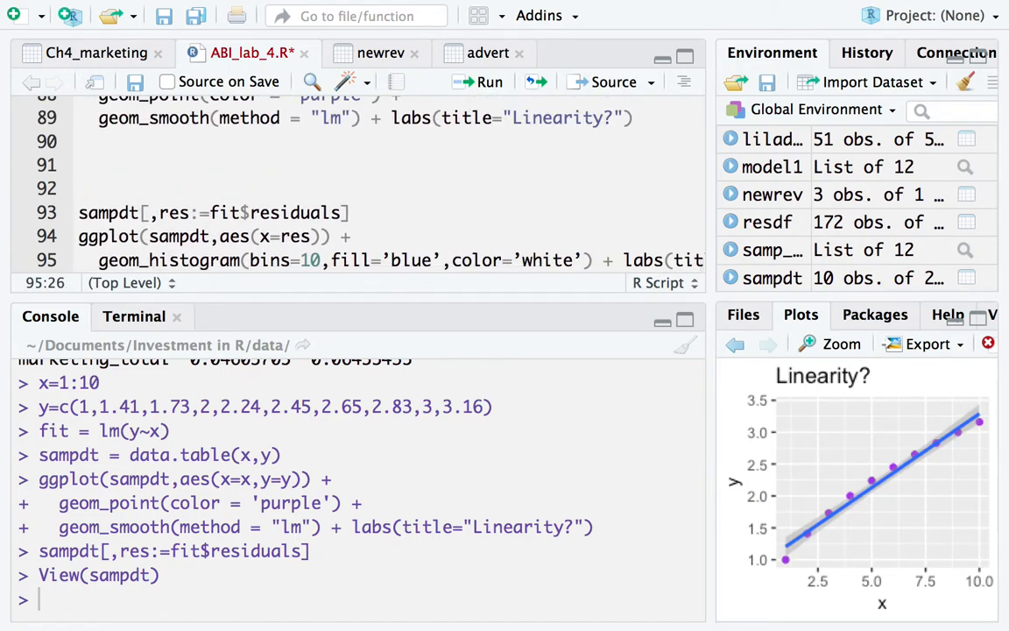
Move the labs(title= "Normality ?") call onto its own line after the plus sign
key(Right)
key(Right)
key(Right)
key(Right)
key(Right)
key(Right)
key(Right)
key(Right)
key(Right)
key(Right)
key(Right)
key(Right)
key(Right)
key(Right)
key(Right)
key(Right)
key(Right)
key(Right)
key(Right)
key(Right)
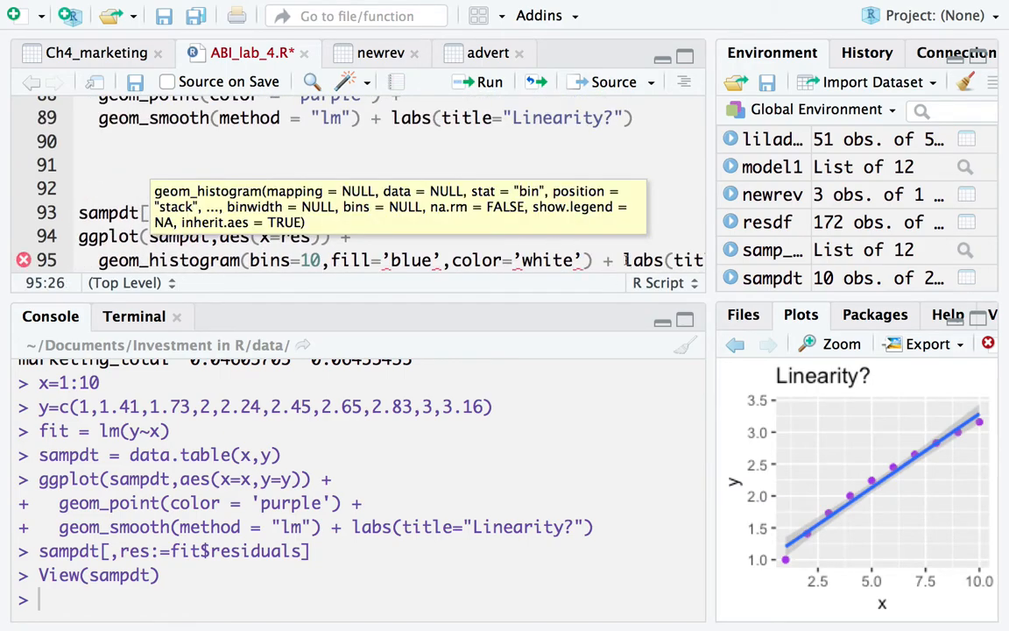
key(Return)
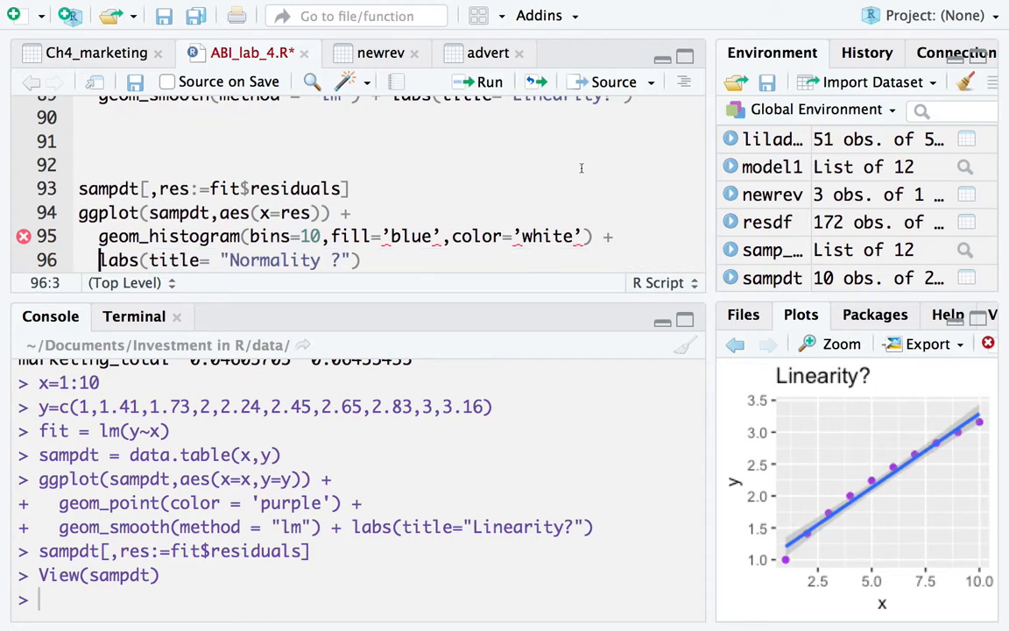
Replace the curly quotes around blue in the histogram's fill argument with straight single quotes
click(390, 237)
key(BackSpace)
text(')
key(Right)
key(Right)
key(Right)
key(Right)
key(Right)
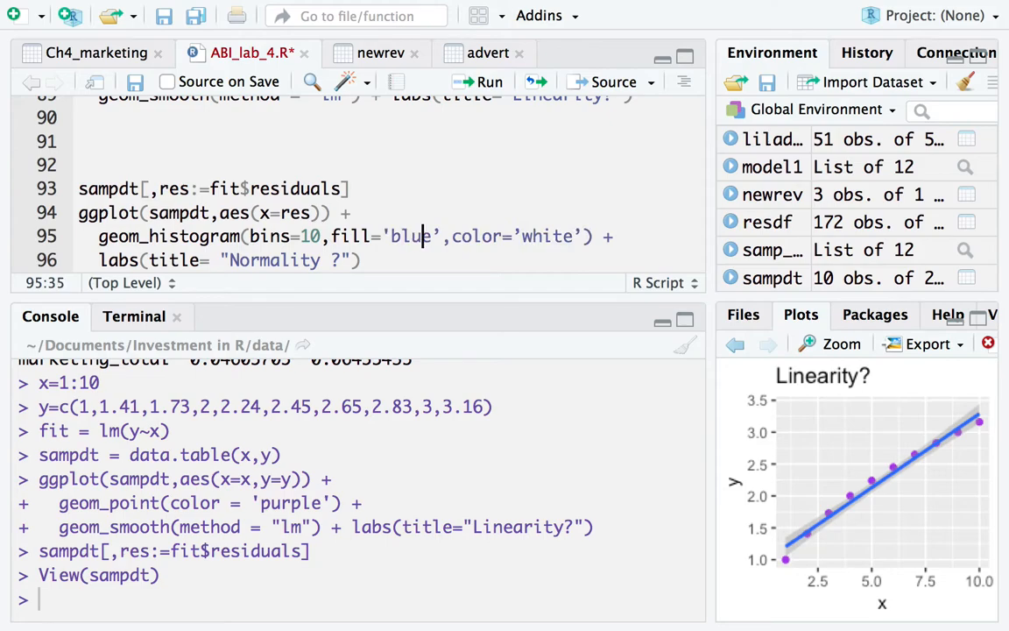
key(BackSpace)
text(')
key(BackSpace)
text(')
Replace the curly quotes around white in the histogram's color argument with straight single quotes
key(Up)
key(Right)
key(Down)
key(Left)
key(Left)
key(Left)
key(Left)
key(Left)
key(Left)
key(Left)
key(Left)
key(Left)
key(Left)
key(Left)
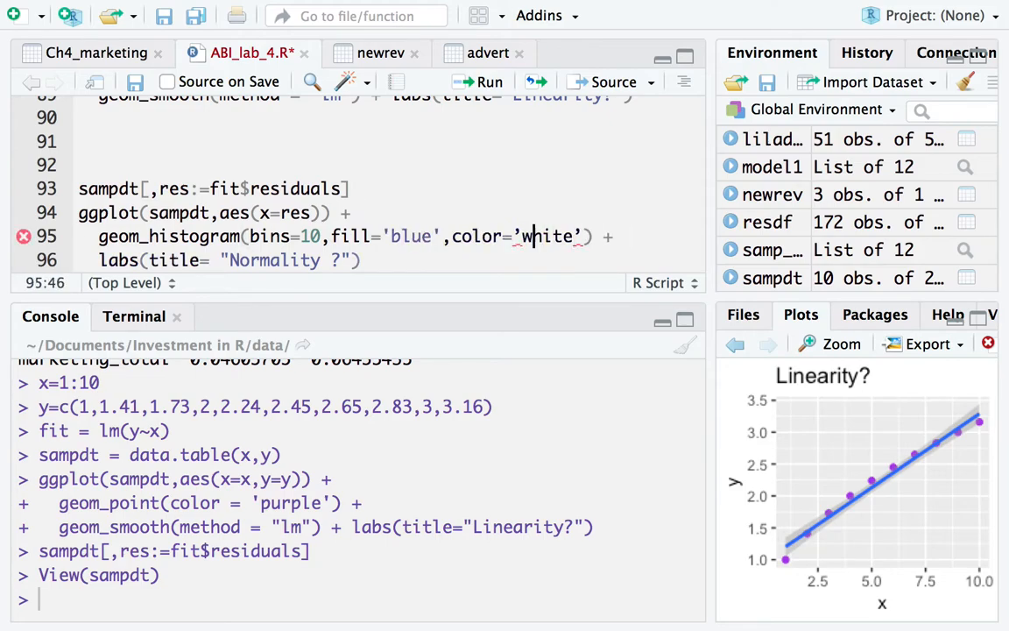
key(BackSpace)
text(')
key(Right)
key(Right)
key(Right)
key(Right)
key(Right)
key(Right)
key(BackSpace)
text(')
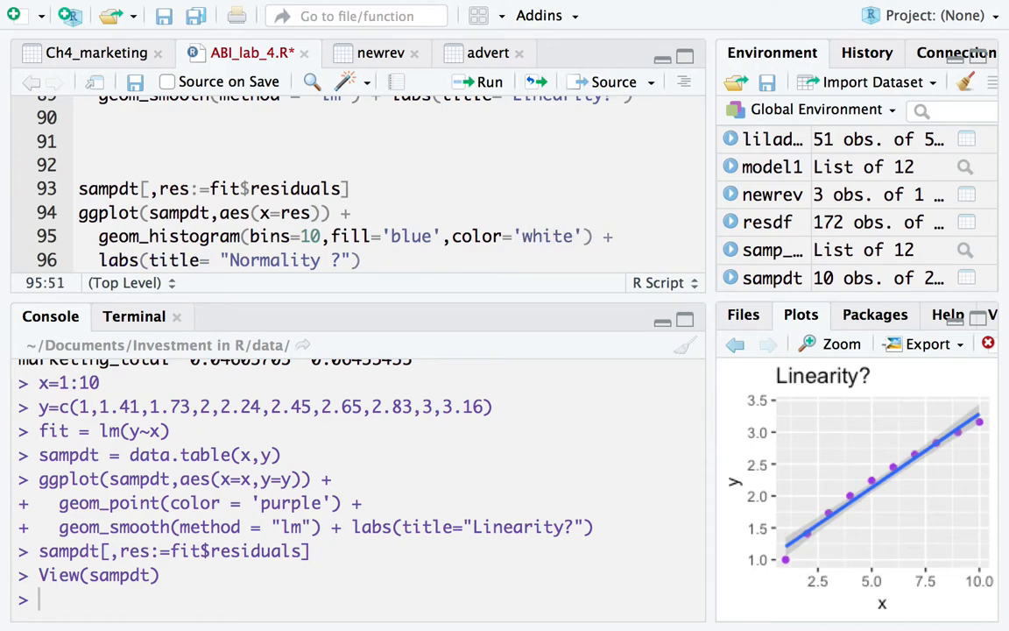
Run the residual histogram code, compare the plot with the lecture slide, and save the ABI_lab_4.R script
key(ctrl+Return)
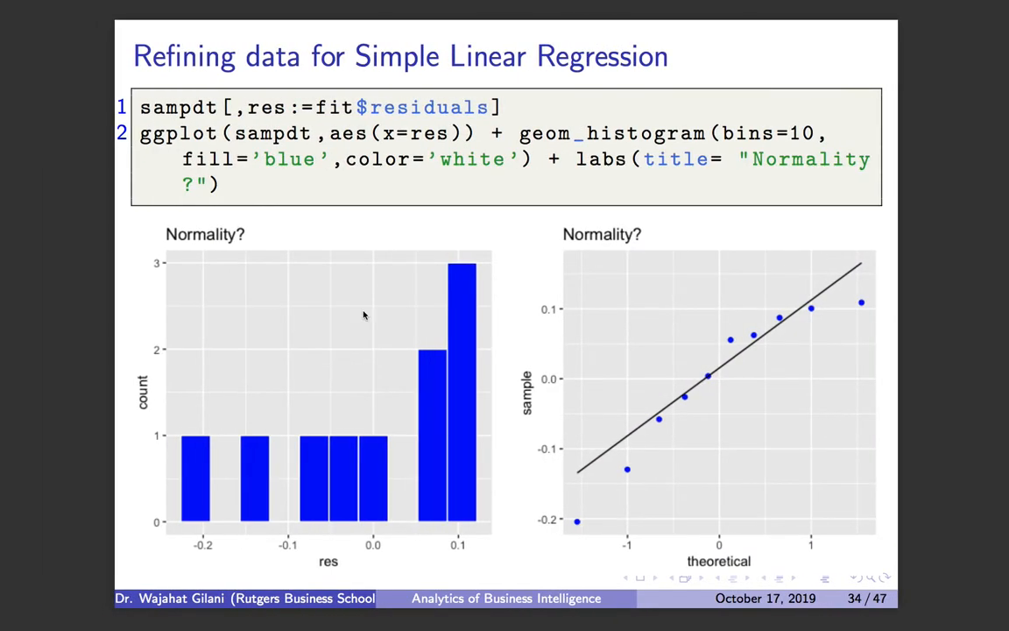
key(Right)
key(Left)
key(ctrl+Right)
scroll(262, 202, up, 4)
key(ctrl+s)
Copy the resdf residual Q-Q plot code from earlier in the script and paste it below the sampdt histogram code
scroll(262, 203, up, 2)
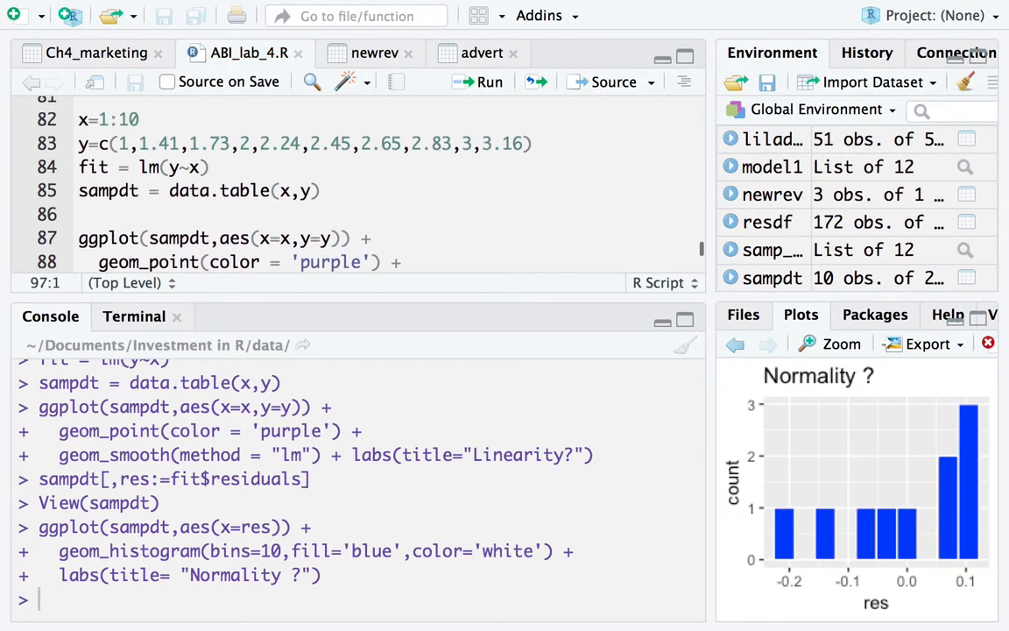
scroll(262, 202, up, 2)
scroll(262, 202, up, 2)
scroll(262, 202, down, 2)
scroll(262, 202, up, 5)
scroll(262, 202, up, 1)
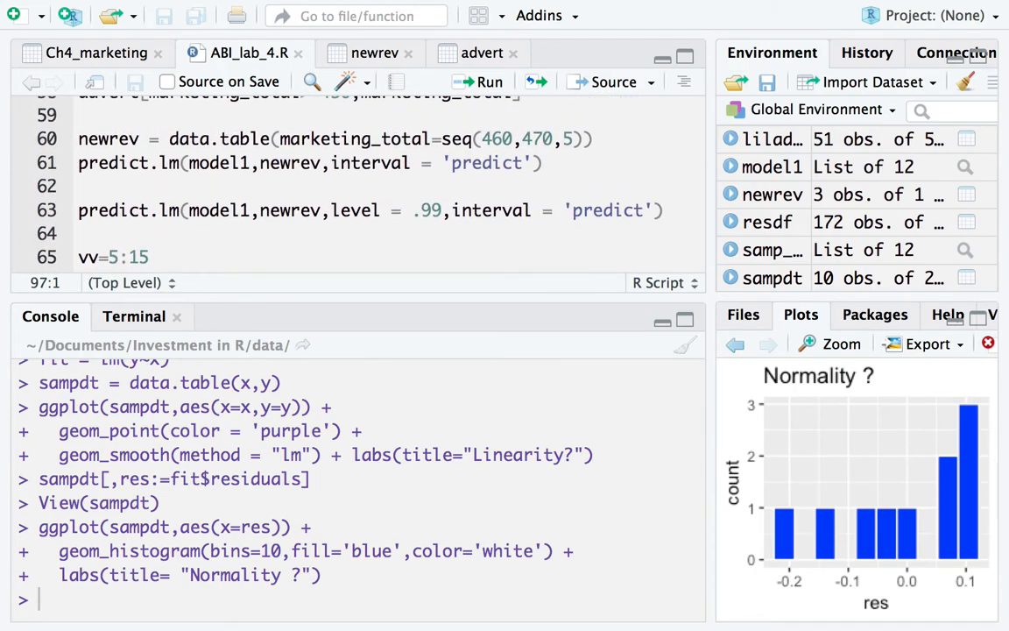
scroll(262, 202, up, 5)
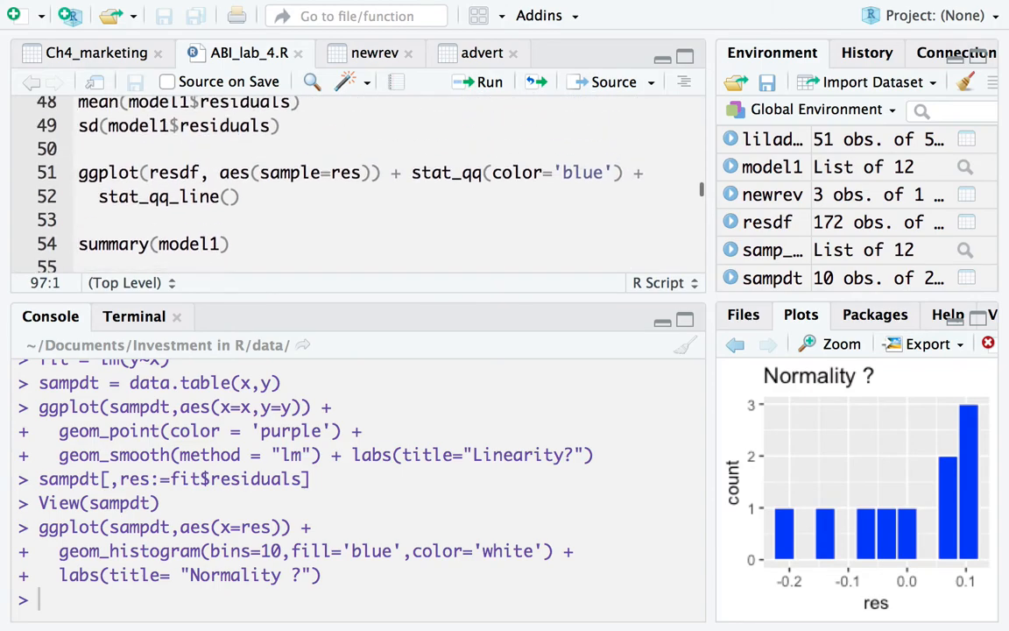
drag(79, 167, 296, 197)
key(ctrl+c)
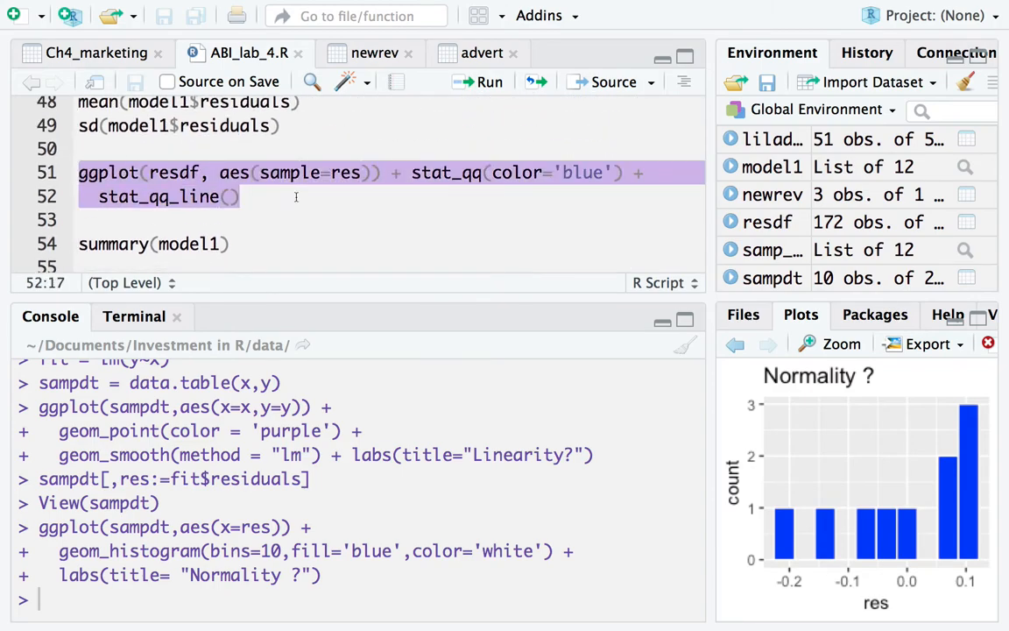
scroll(219, 228, down, 10)
click(181, 261)
key(Return)
key(ctrl+v)
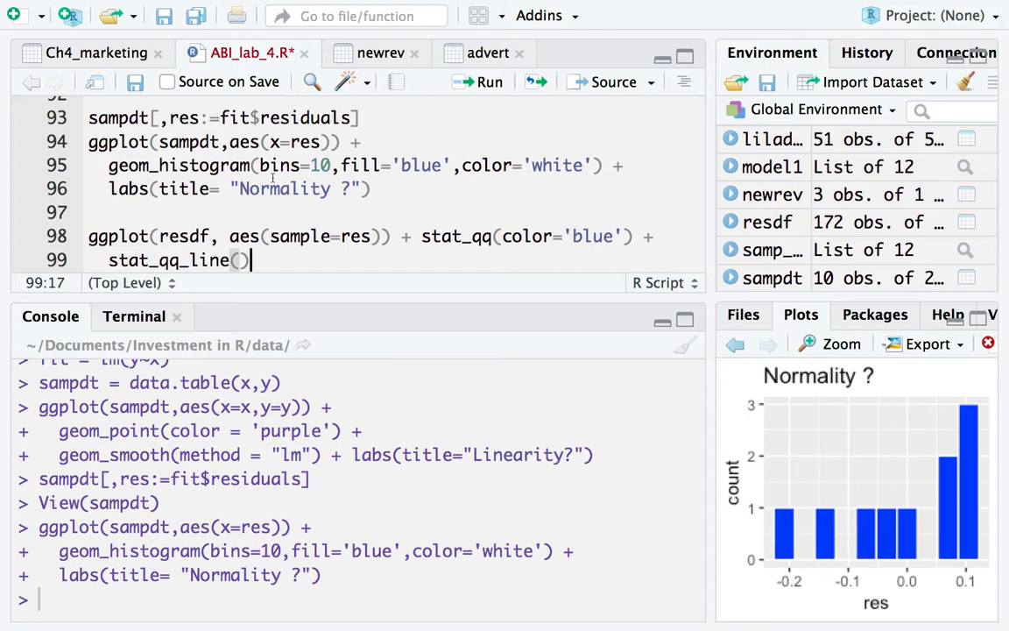
Replace resdf with sampdt in the pasted Q-Q plot code
double_click(193, 142)
key(ctrl+c)
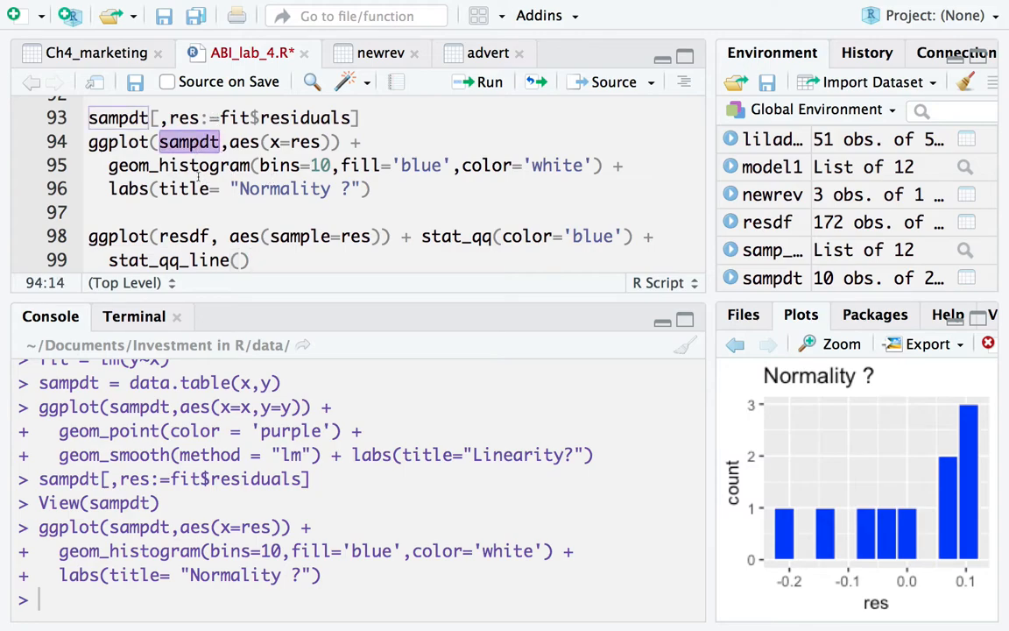
double_click(190, 236)
key(ctrl+v)
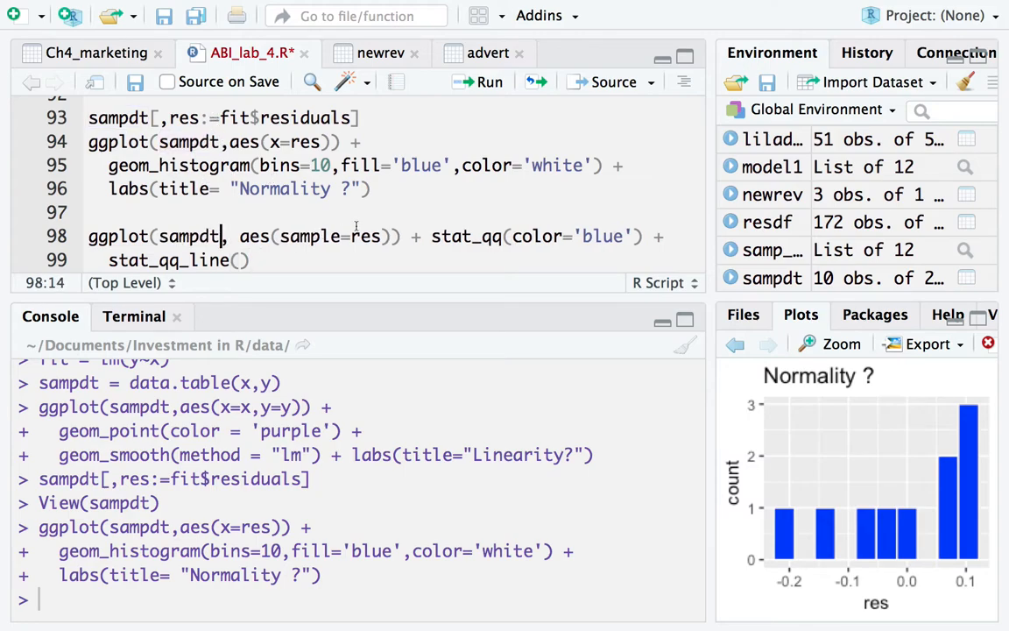
Run the sampdt Q-Q plot code and view the resulting plot in an enlarged window, closing it when done
click(431, 236)
click(262, 261)
drag(263, 260, 62, 261)
click(149, 236)
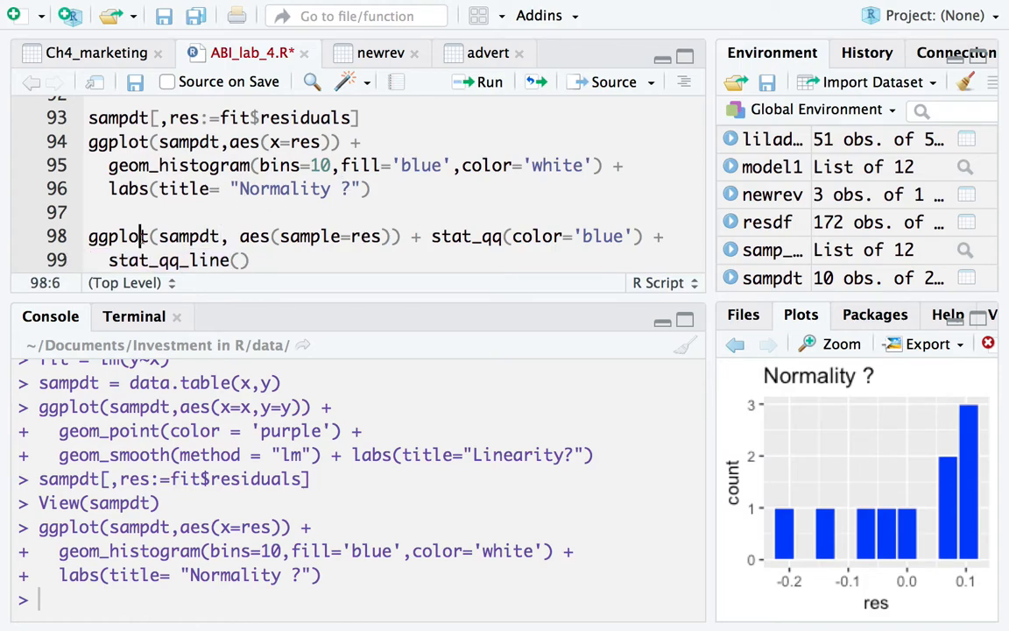
key(ctrl+Return)
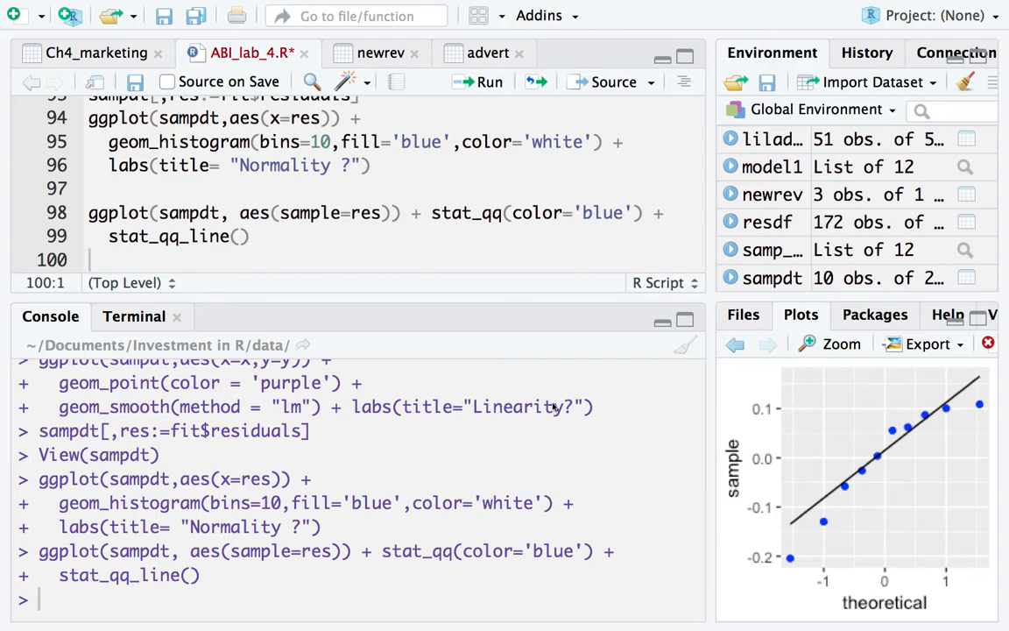
click(839, 344)
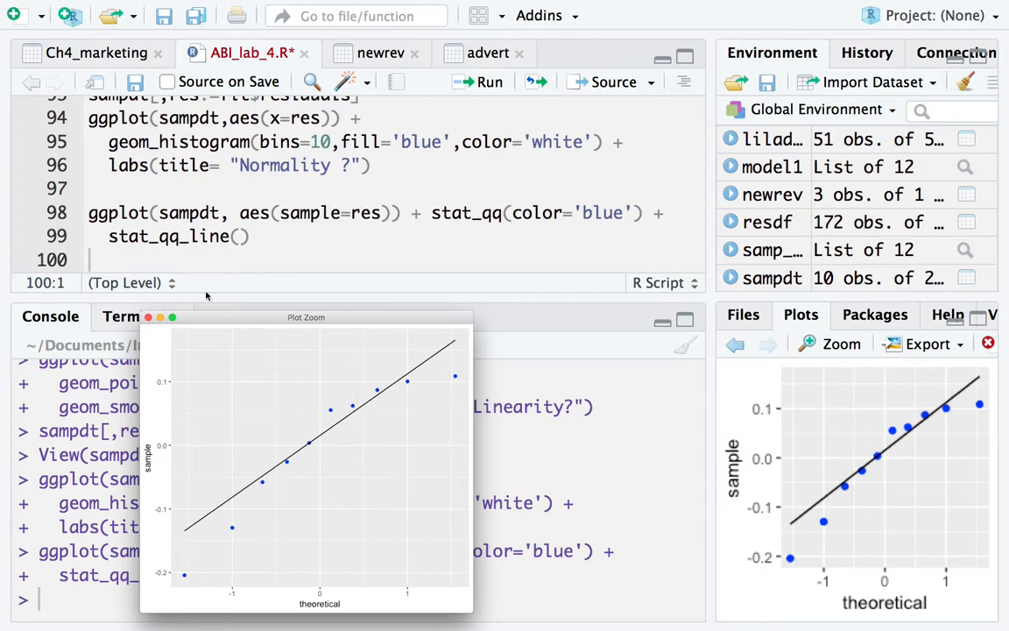
click(148, 318)
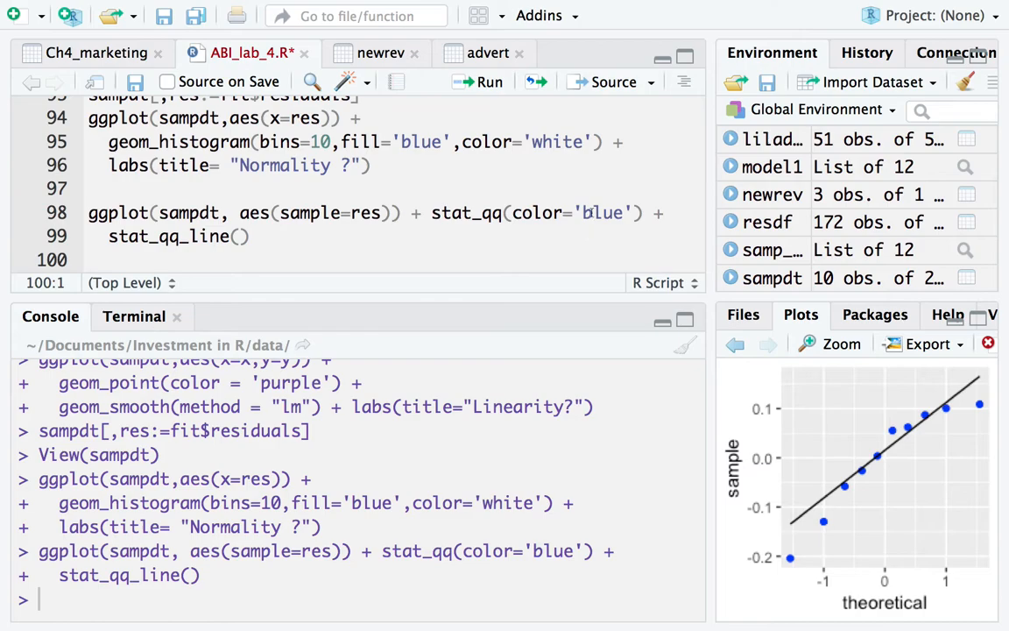
Copy the fitted-values and Equal Variance plot code from the next lecture slide and paste it at the end of the script
key(ctrl+Left)
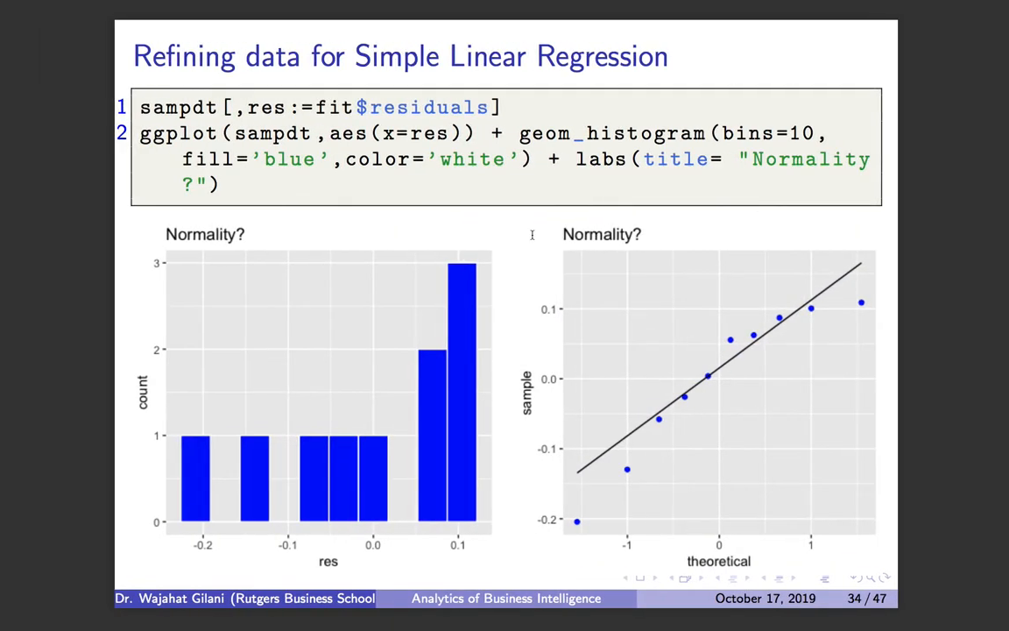
key(Right)
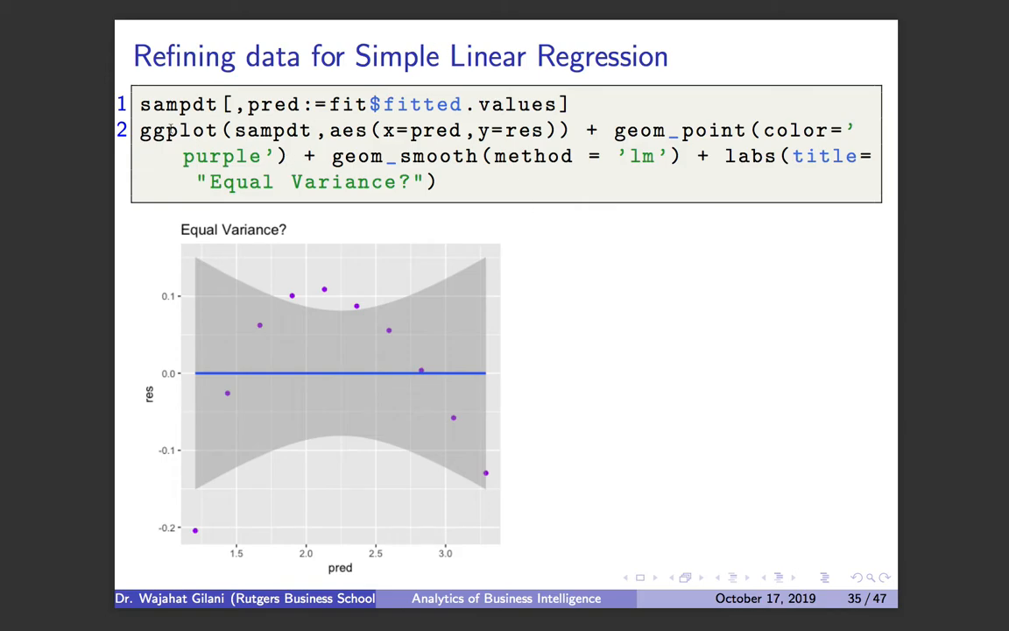
drag(143, 105, 485, 171)
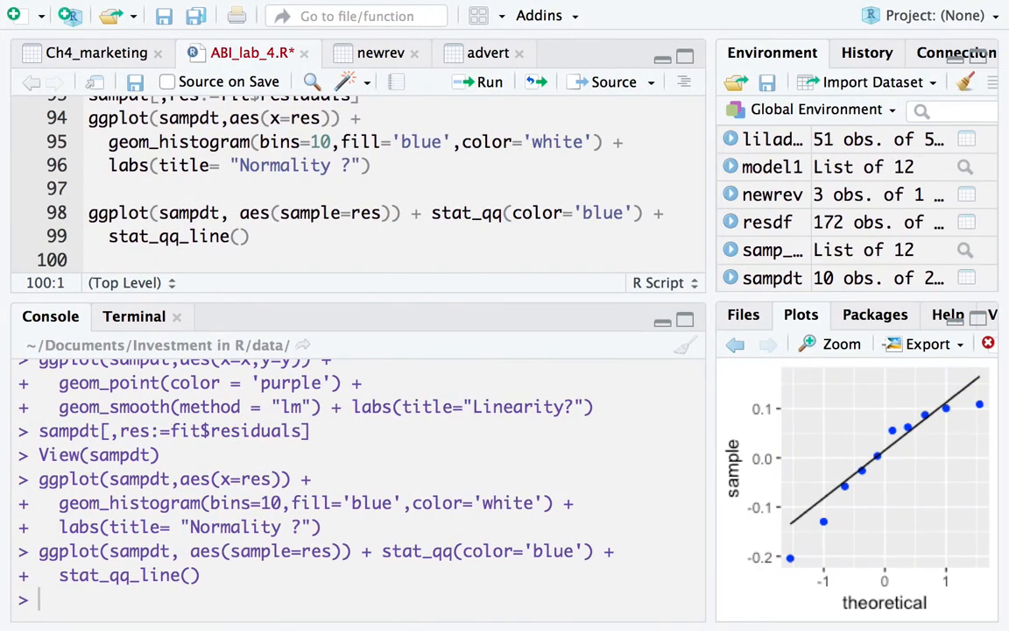
key(ctrl+v)
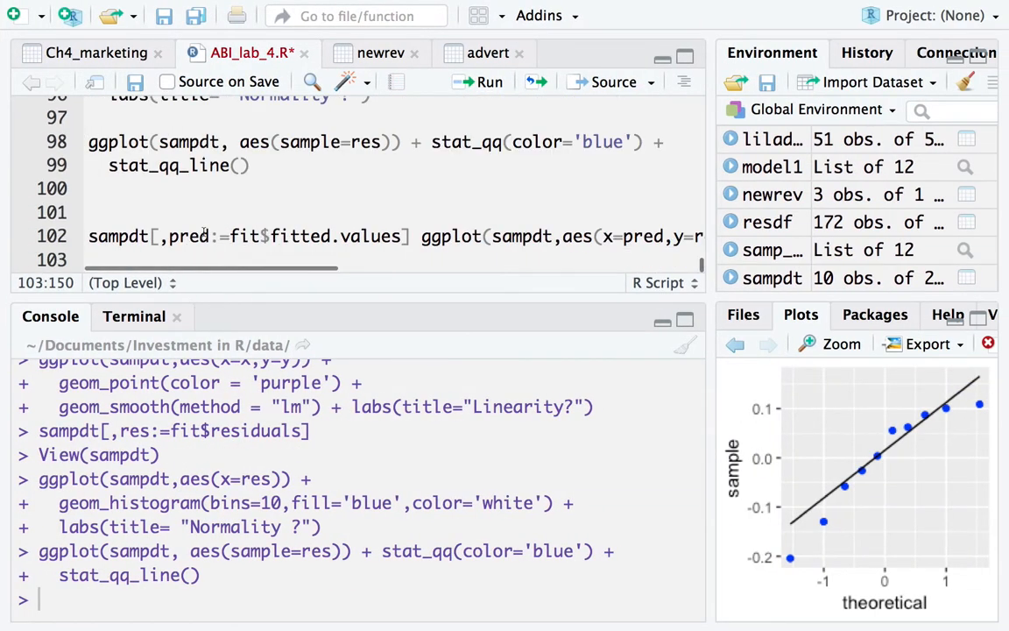
Put the pasted ggplot call on its own line and run sampdt[,pred:=fit$fitted.values]
click(421, 237)
key(Return)
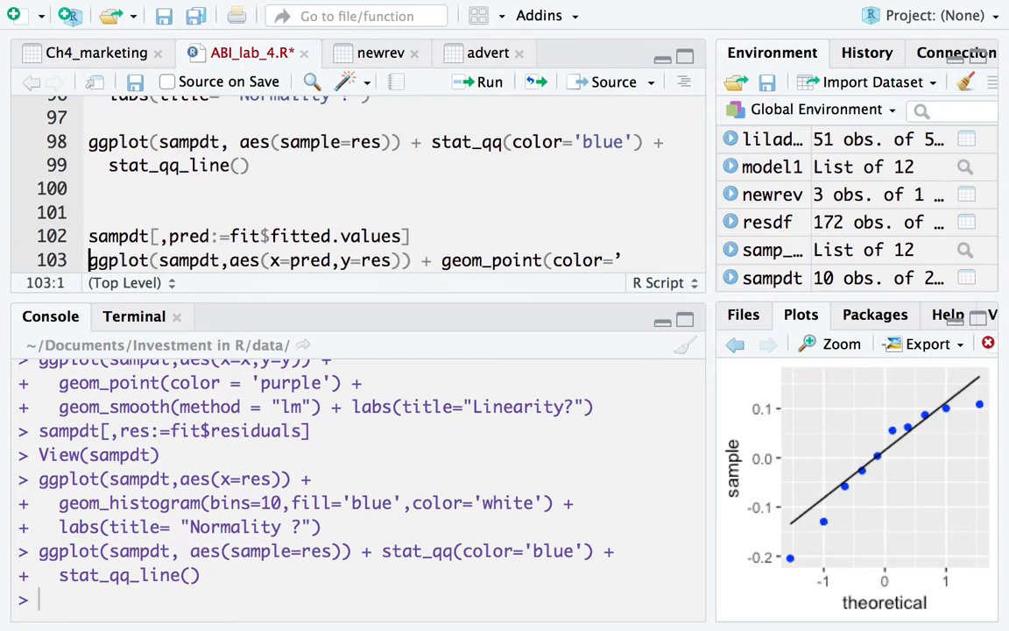
click(360, 237)
key(ctrl+Return)
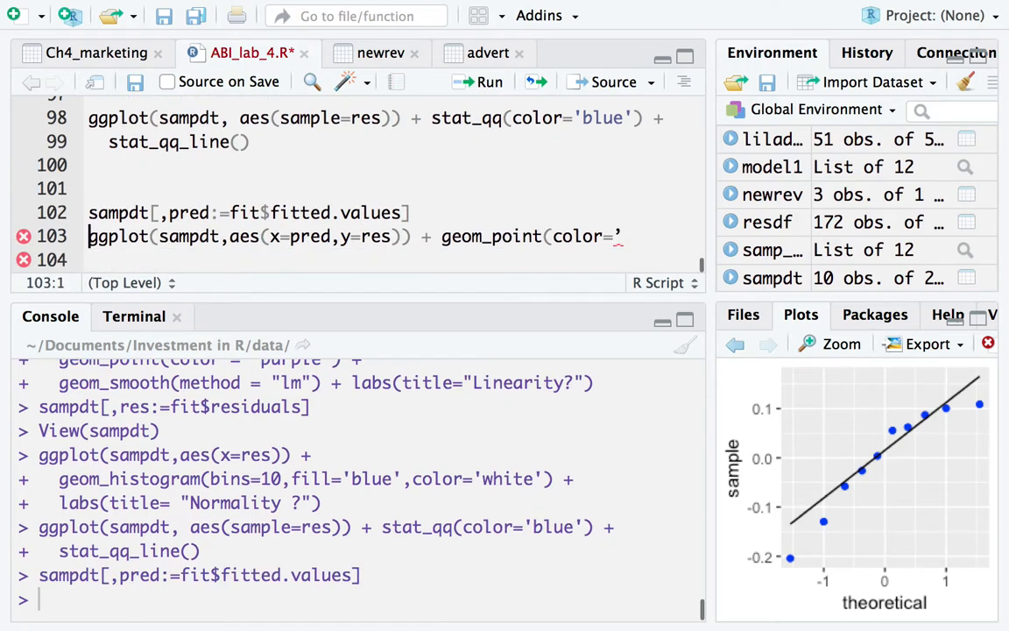
Put geom_point on its own line, remove the gap before purple, and replace its opening curly quote with a straight one
click(441, 236)
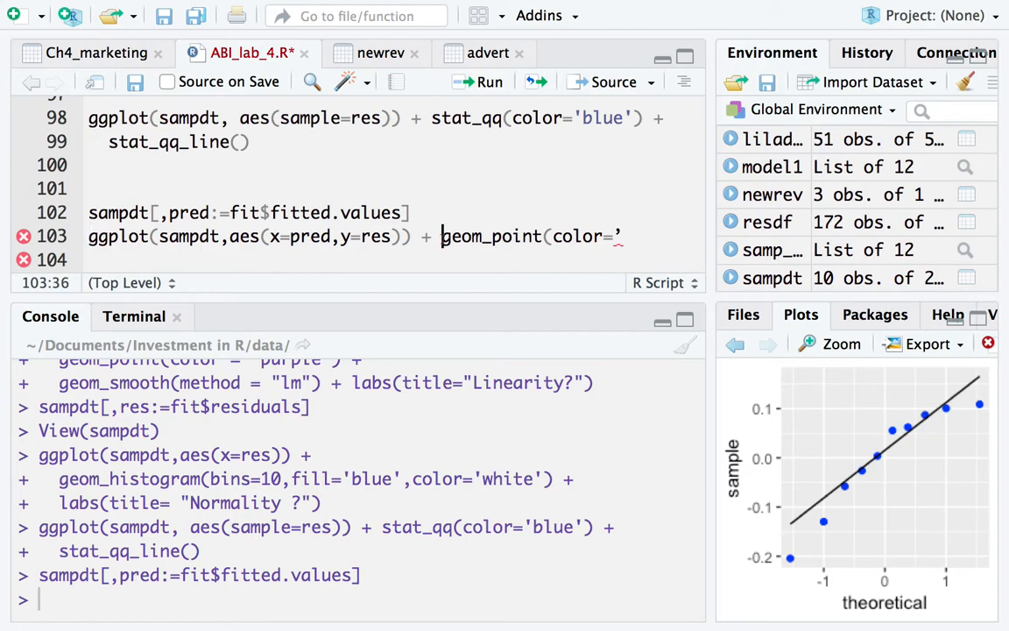
key(Return)
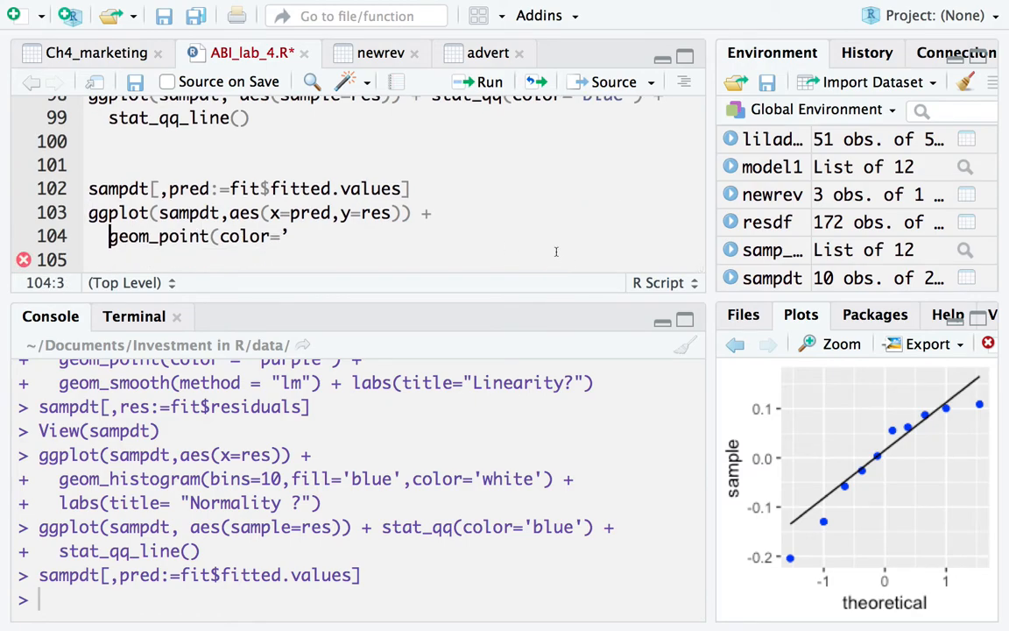
scroll(597, 232, right, 10)
scroll(490, 232, left, 6)
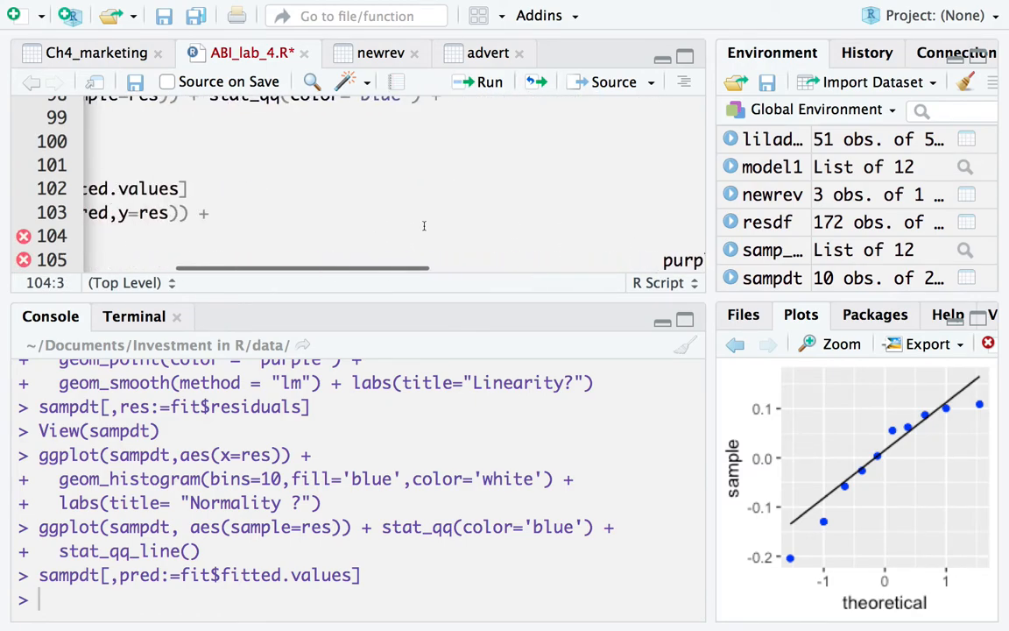
scroll(436, 233, right, 2)
click(494, 260)
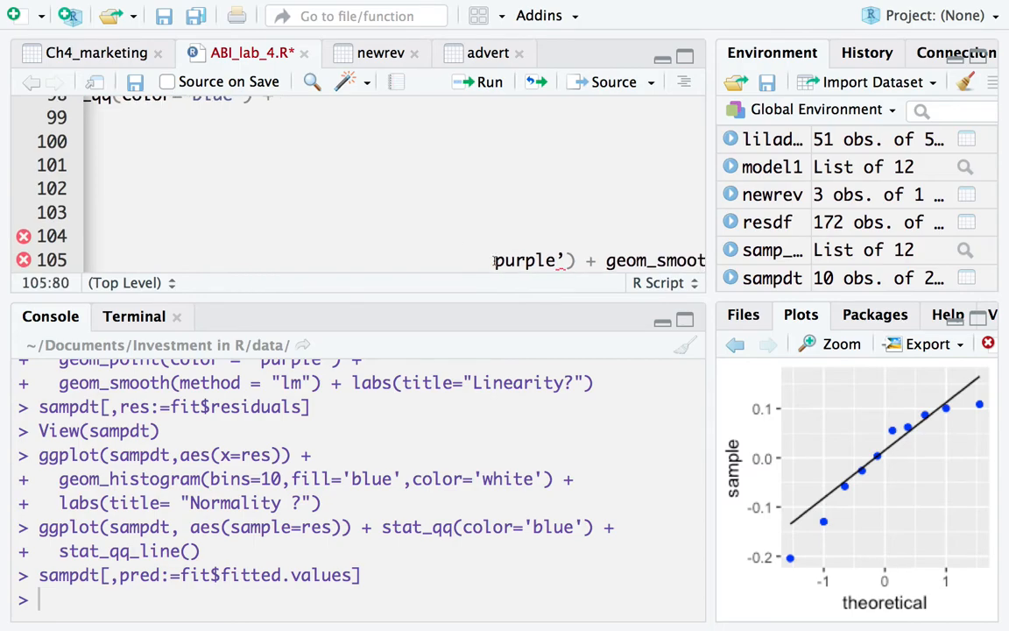
key(BackSpace)
key(BackSpace)
key(BackSpace)
key(BackSpace)
key(BackSpace)
key(BackSpace)
key(BackSpace)
key(BackSpace)
key(BackSpace)
key(BackSpace)
key(BackSpace)
key(BackSpace)
key(BackSpace)
key(BackSpace)
key(BackSpace)
key(BackSpace)
key(BackSpace)
key(BackSpace)
key(BackSpace)
key(BackSpace)
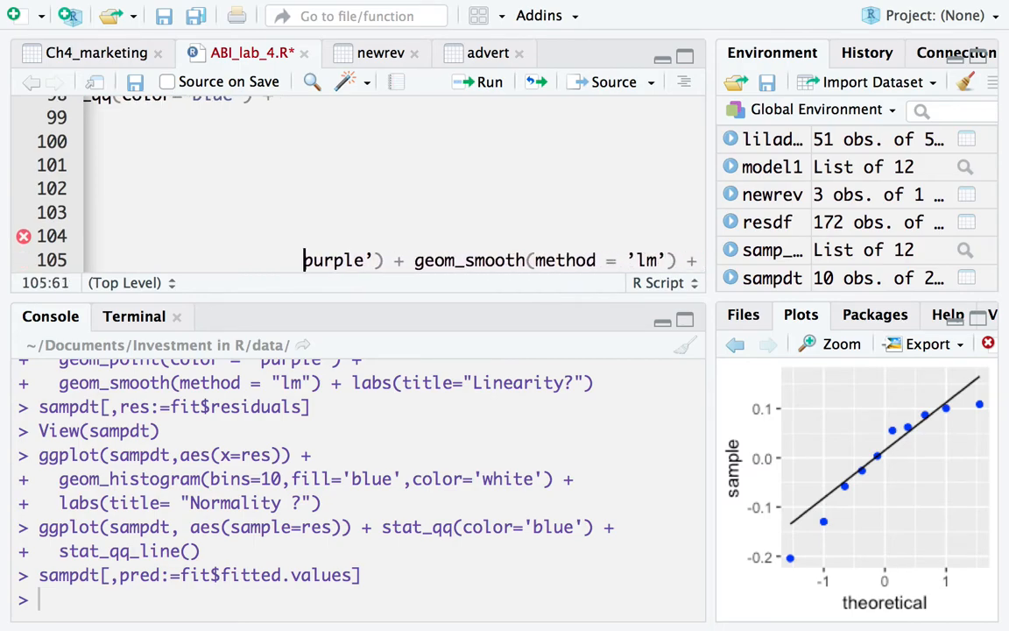
key(BackSpace)
key(BackSpace)
key(BackSpace)
key(BackSpace)
key(BackSpace)
key(BackSpace)
key(BackSpace)
key(BackSpace)
key(BackSpace)
key(BackSpace)
key(BackSpace)
key(BackSpace)
key(BackSpace)
key(BackSpace)
key(BackSpace)
key(BackSpace)
key(BackSpace)
key(BackSpace)
key(BackSpace)
key(BackSpace)
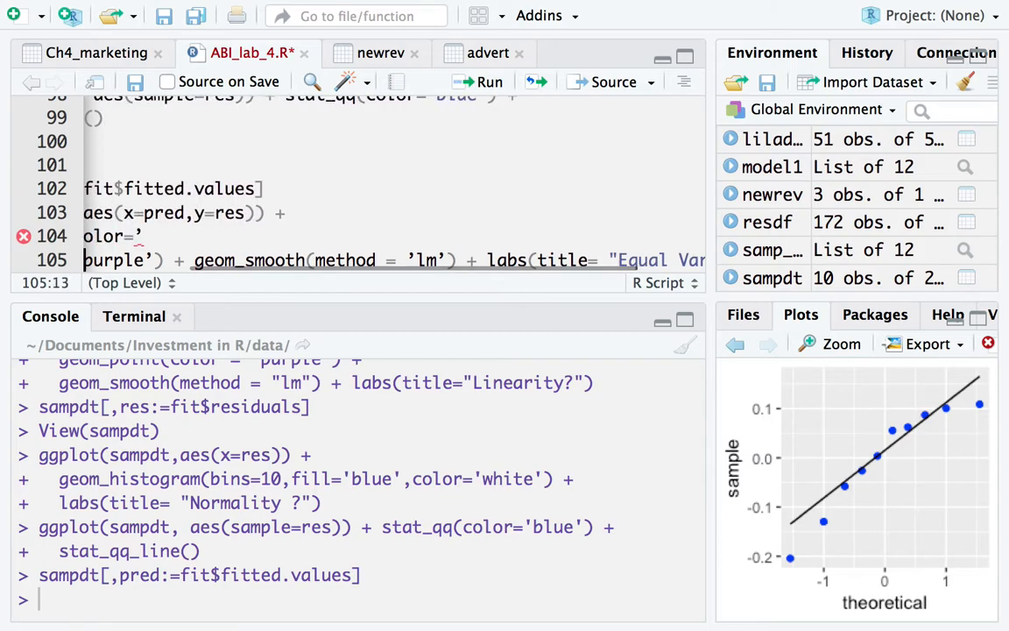
key(BackSpace)
key(BackSpace)
key(BackSpace)
key(BackSpace)
text(')
Replace the curly quote after purple with a straight one and move the geom_smooth call onto its own line
key(Right)
key(Right)
key(Right)
key(Right)
key(Right)
key(Right)
key(Right)
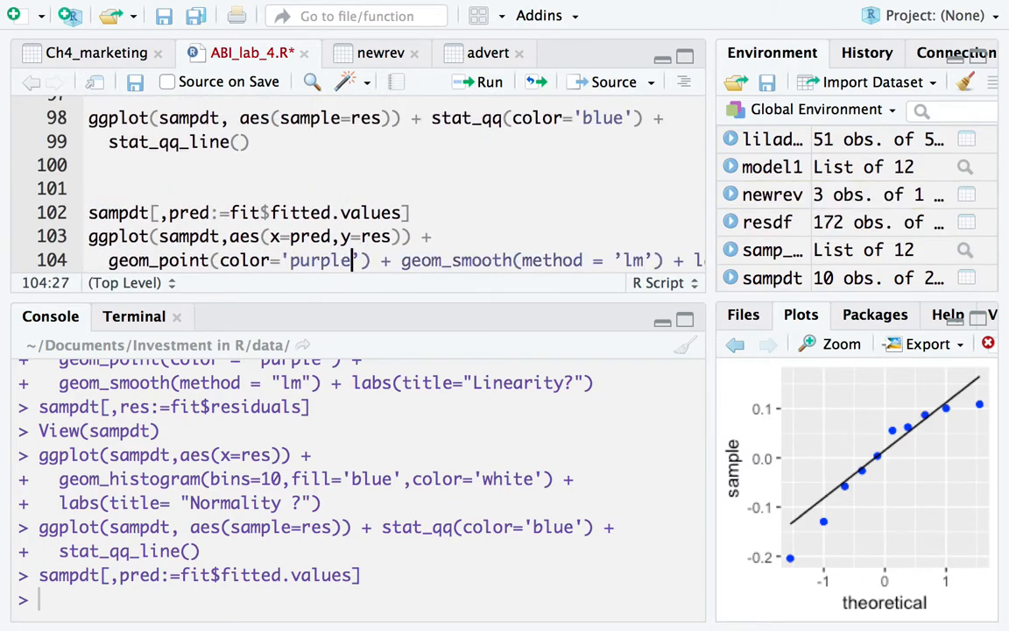
key(Right)
key(Right)
key(Right)
key(Right)
key(Return)
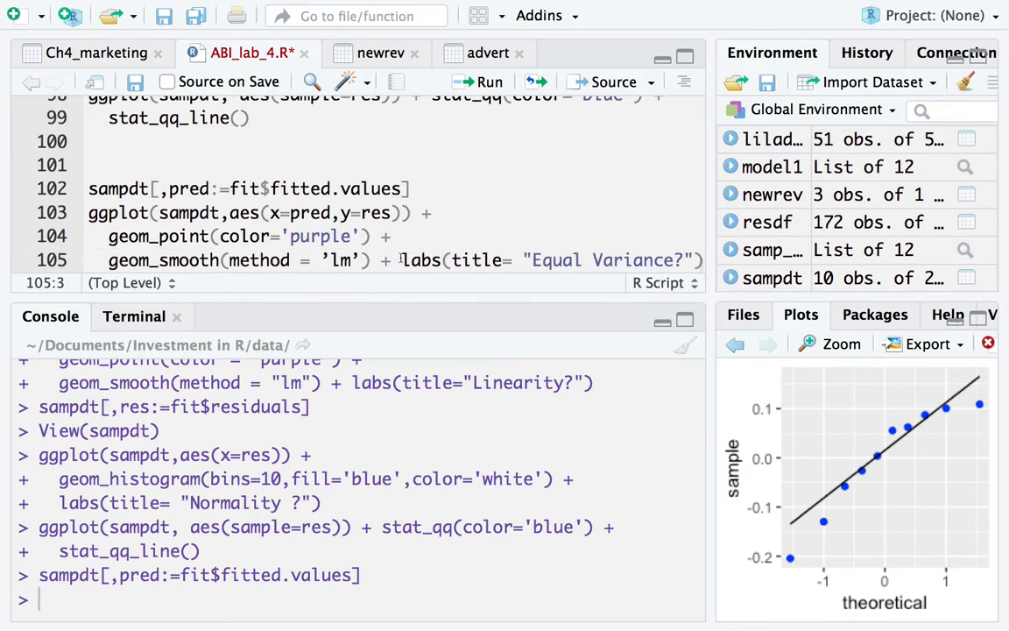
Replace the curly quotes around lm in geom_smooth's method argument with straight single quotes
click(324, 262)
click(332, 261)
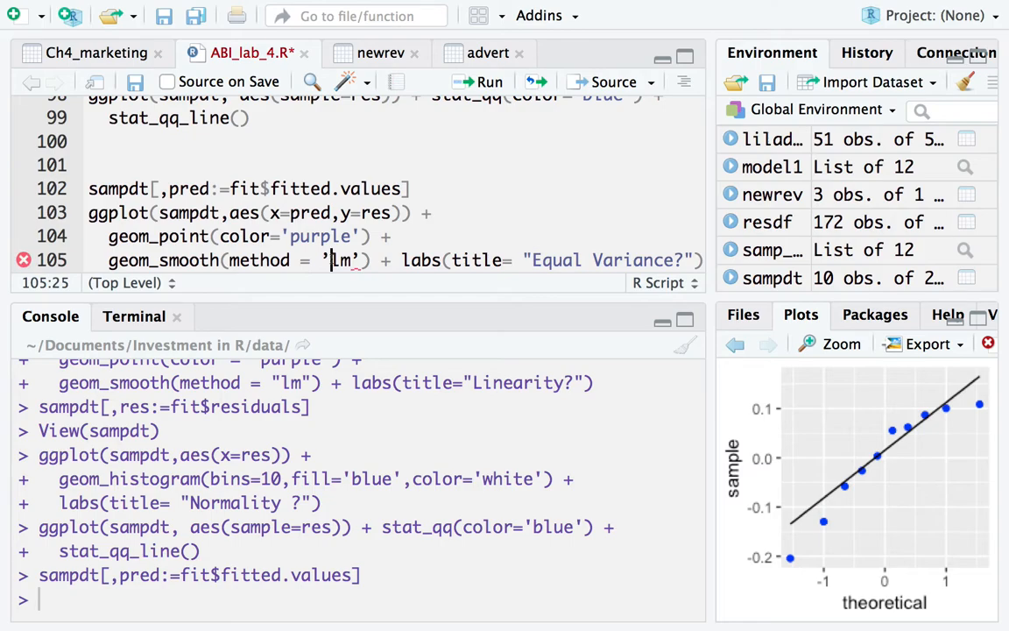
key(BackSpace)
text(')
key(Right)
key(Right)
key(Right)
key(BackSpace)
text(')
Move the labs(title= "Equal Variance?") call onto its own line and run the residuals-versus-predictions plot code
click(400, 260)
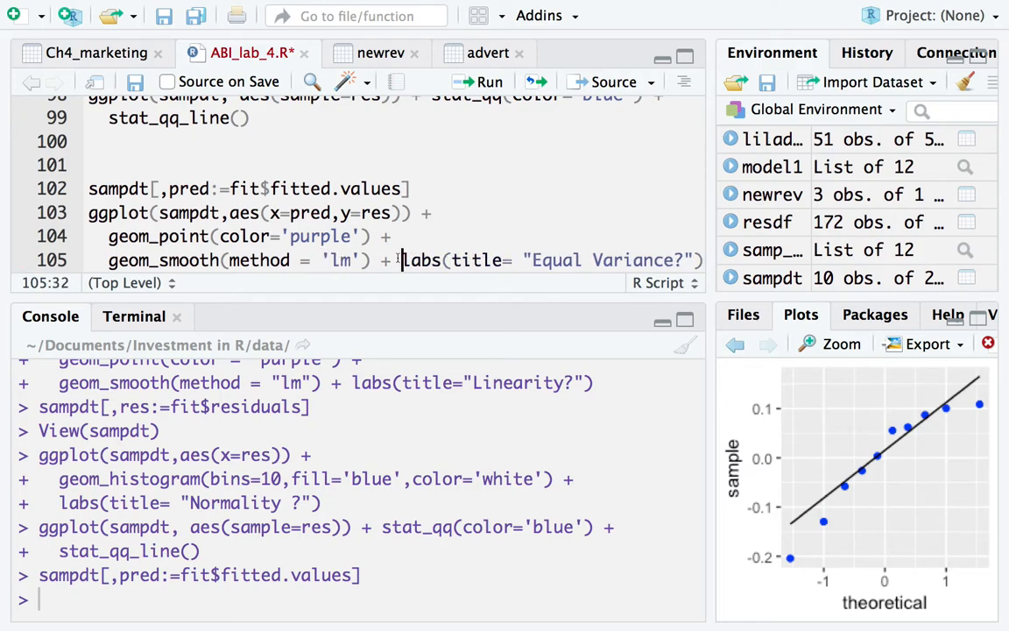
key(Return)
click(342, 212)
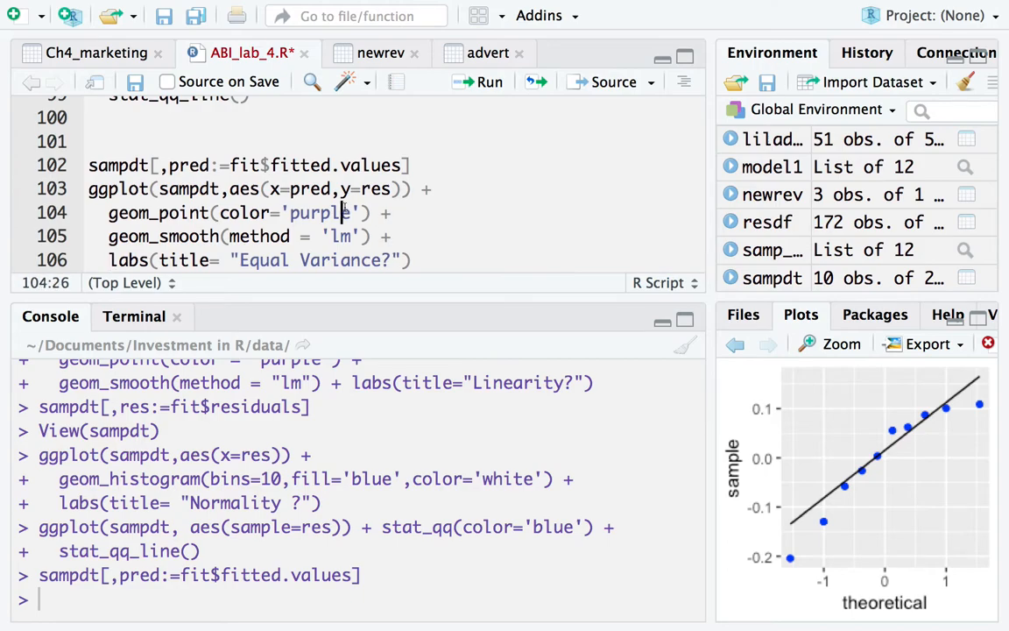
key(ctrl+Return)
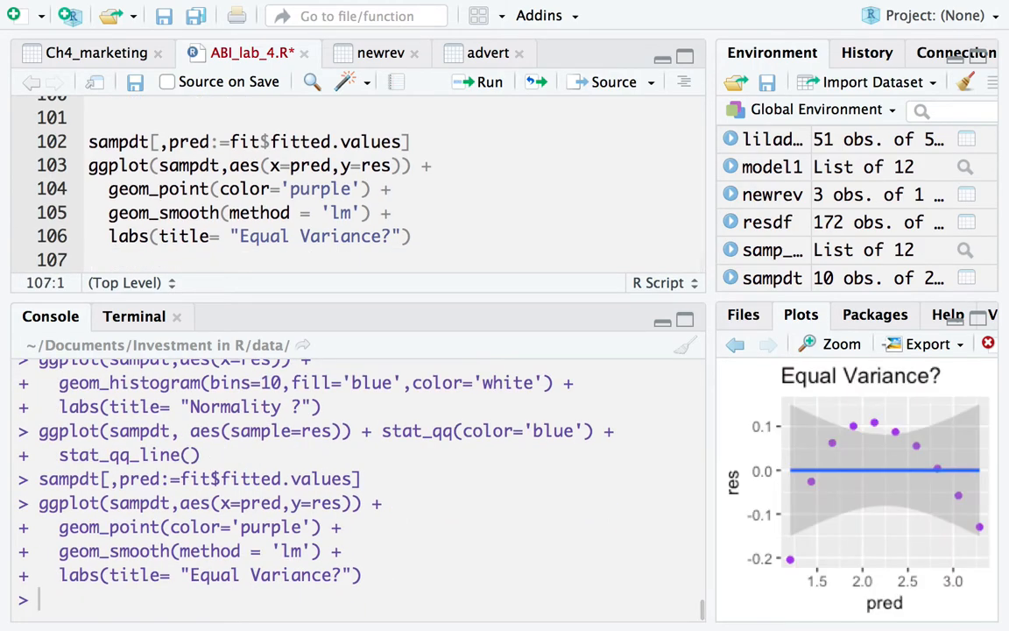
Open the Equal Variance plot in a widened zoom window, examine the residual spread, and close it
click(843, 345)
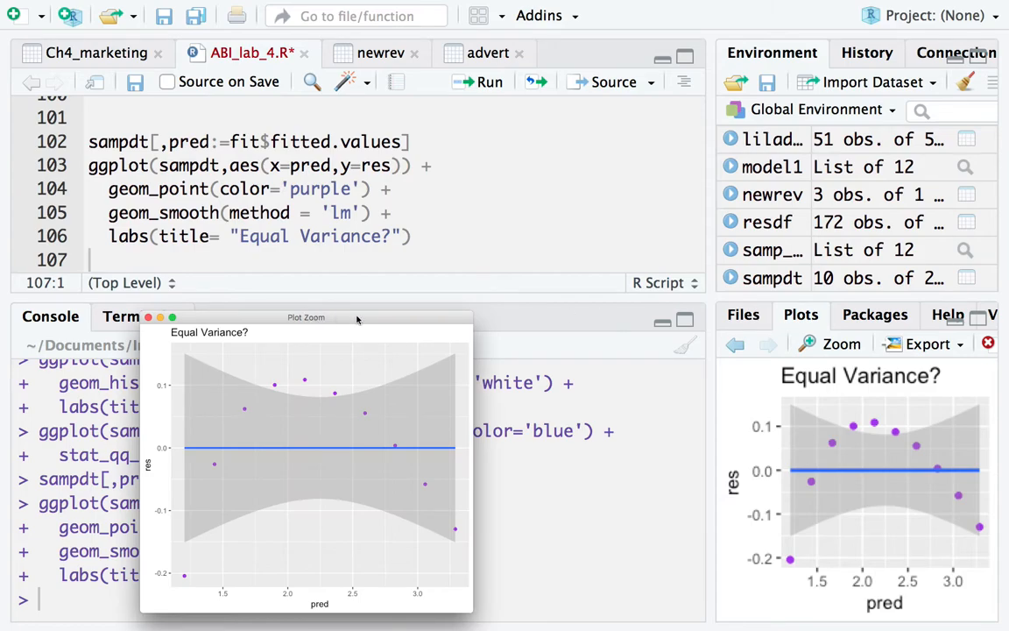
drag(452, 313, 456, 168)
drag(472, 229, 766, 226)
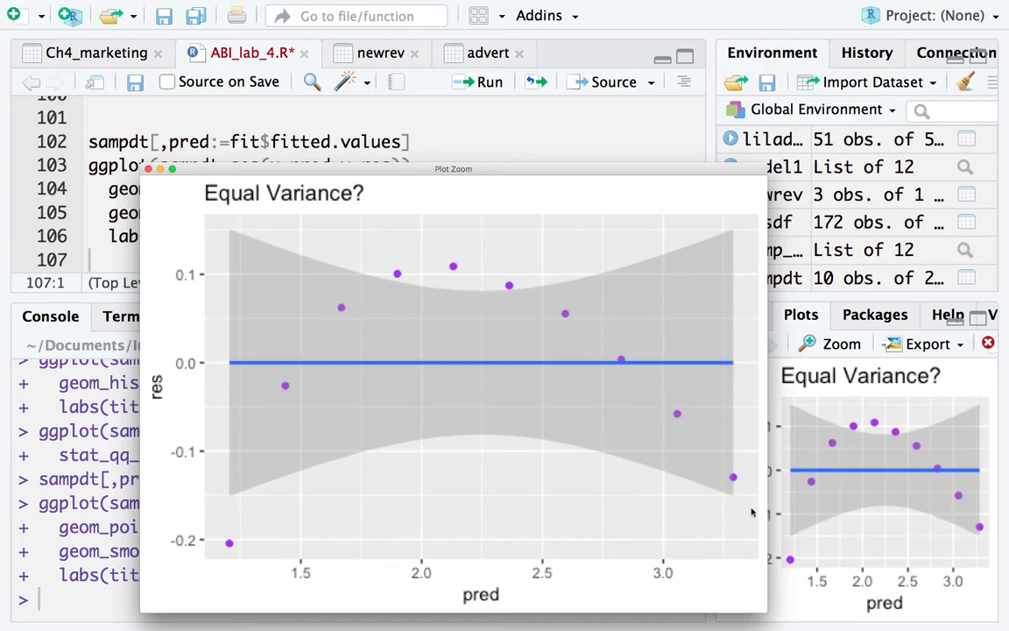
click(148, 169)
click(156, 187)
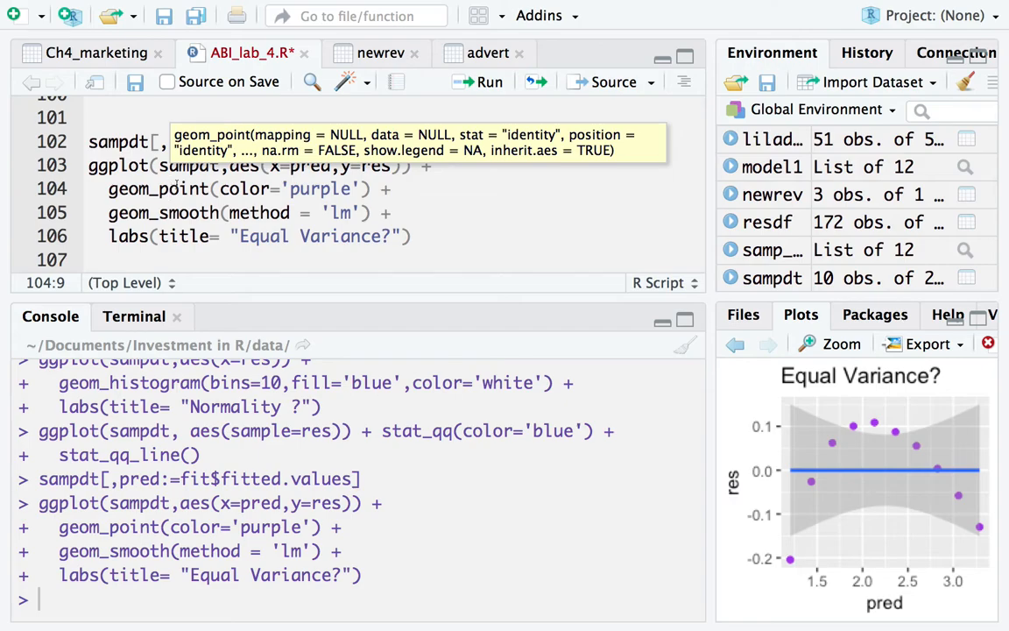
Return to the lecture slides and advance to the one discussing the normality and equal variance plots
key(ctrl+Left)
click(393, 257)
key(Right)
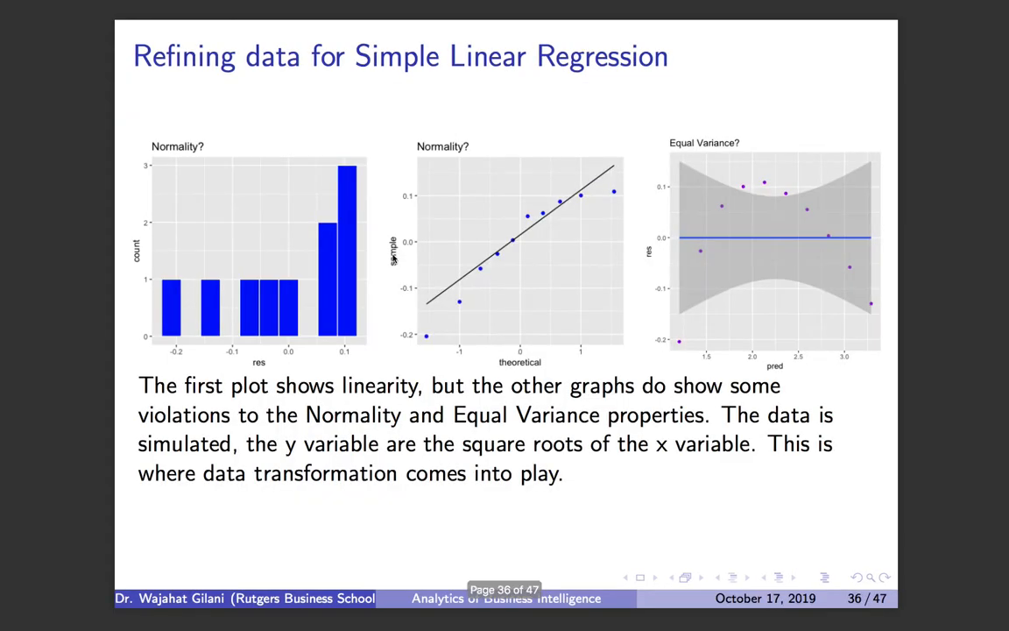
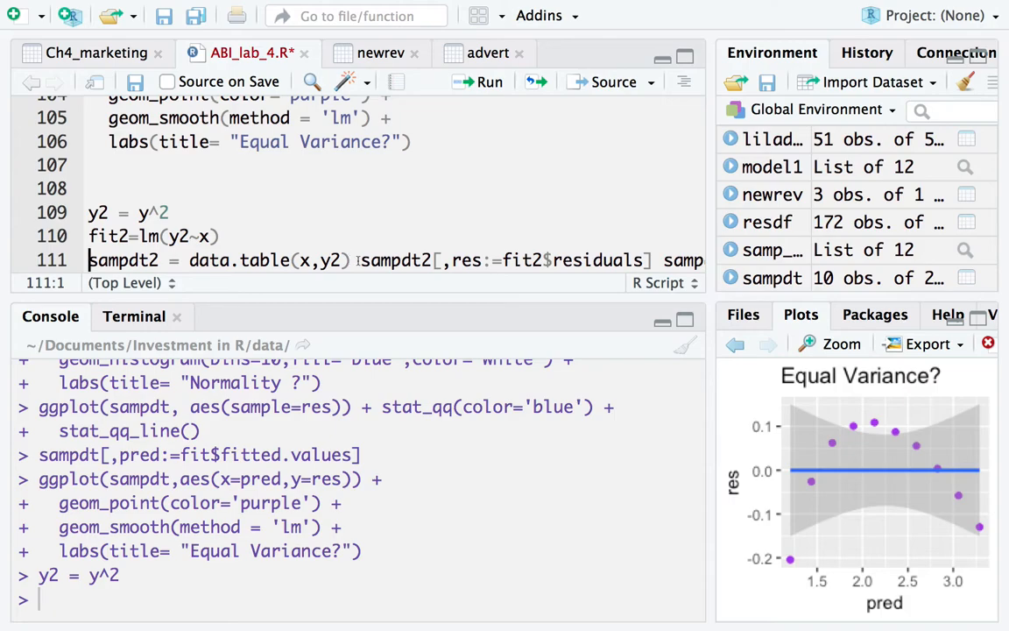
Move the sampdt2[,res:=fit2$residuals] statement onto its own line below the sampdt2 data.table definition
click(366, 260)
key(Left)
key(Return)
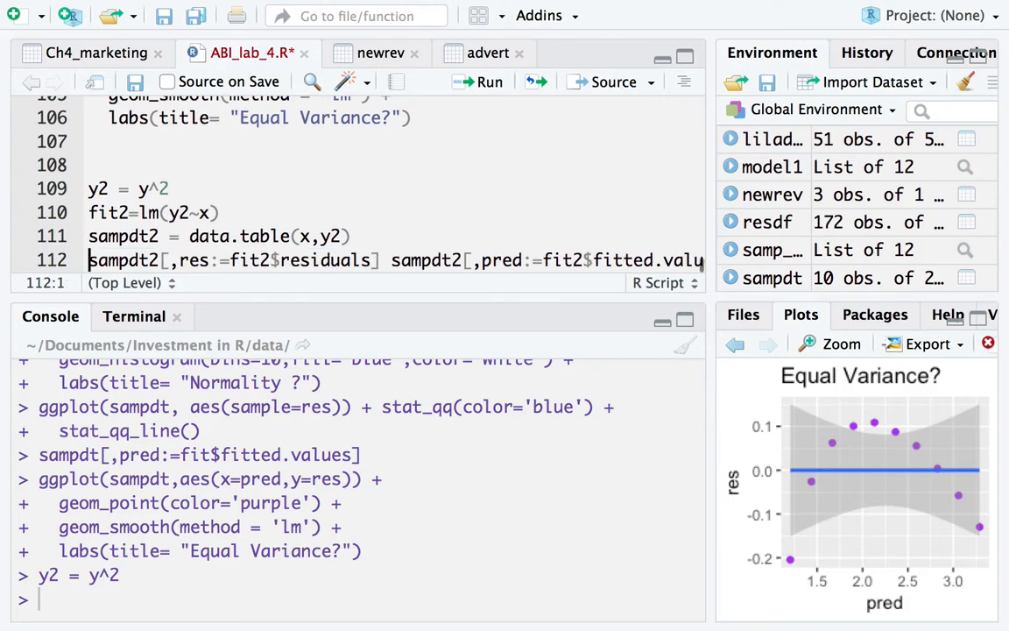
Move the sampdt2[,pred:=fit2$fitted.values] statement onto its own line below the residuals assignment
click(394, 261)
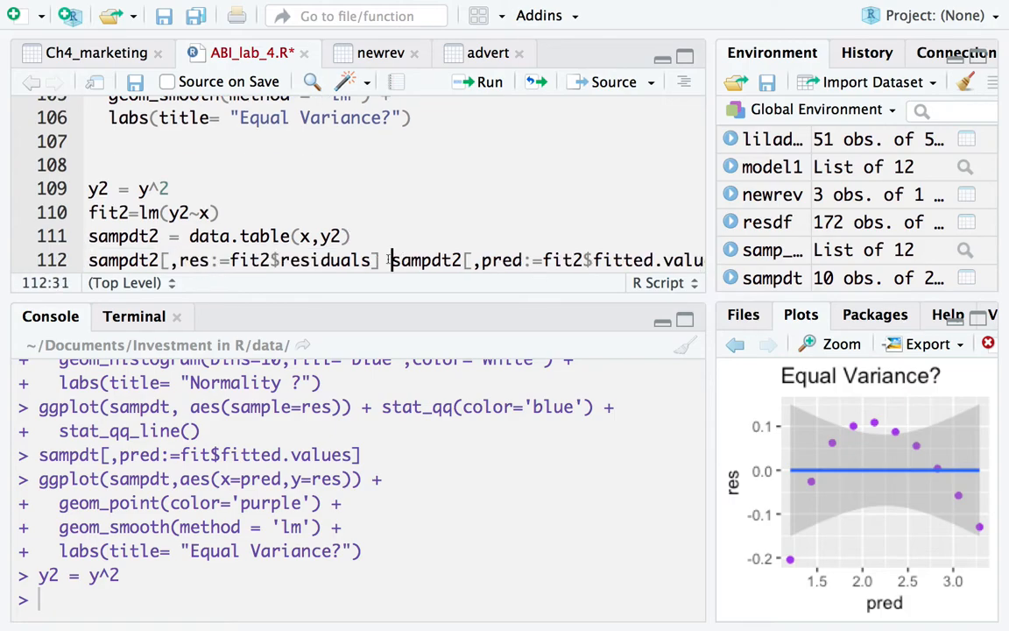
key(Return)
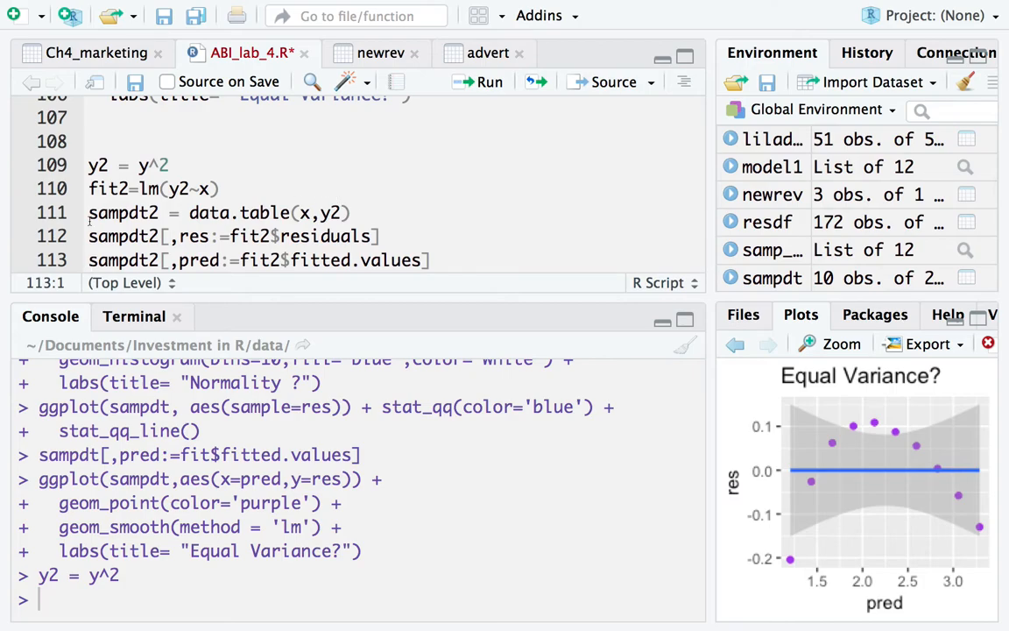
Run the statements from fit2=lm(y2~x) through sampdt2[,pred:=fit2$fitted.values] one by one, and save the script
click(100, 188)
key(ctrl+Return)
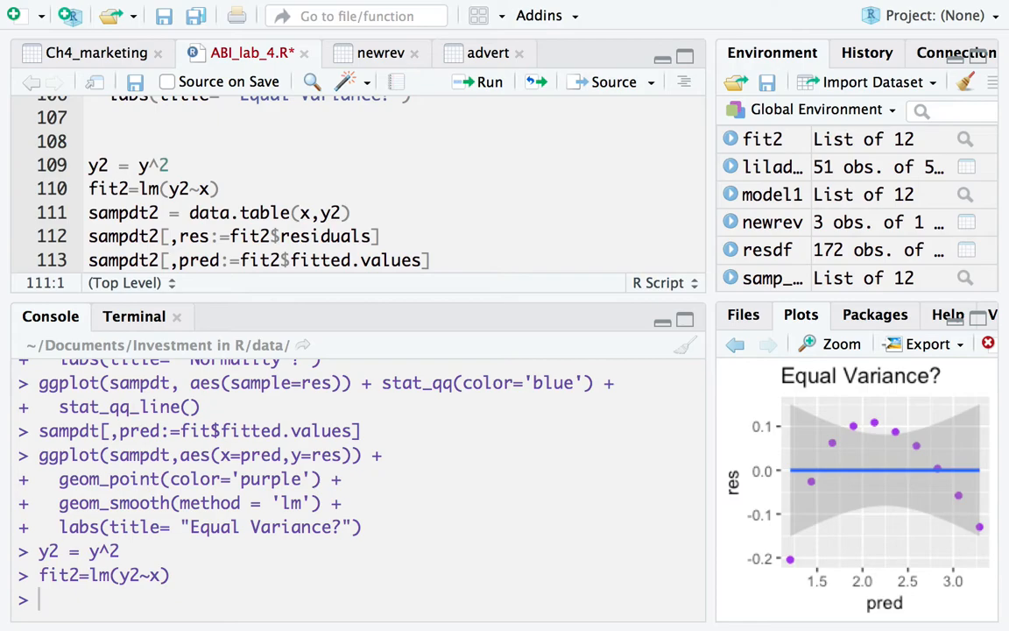
key(ctrl+Return)
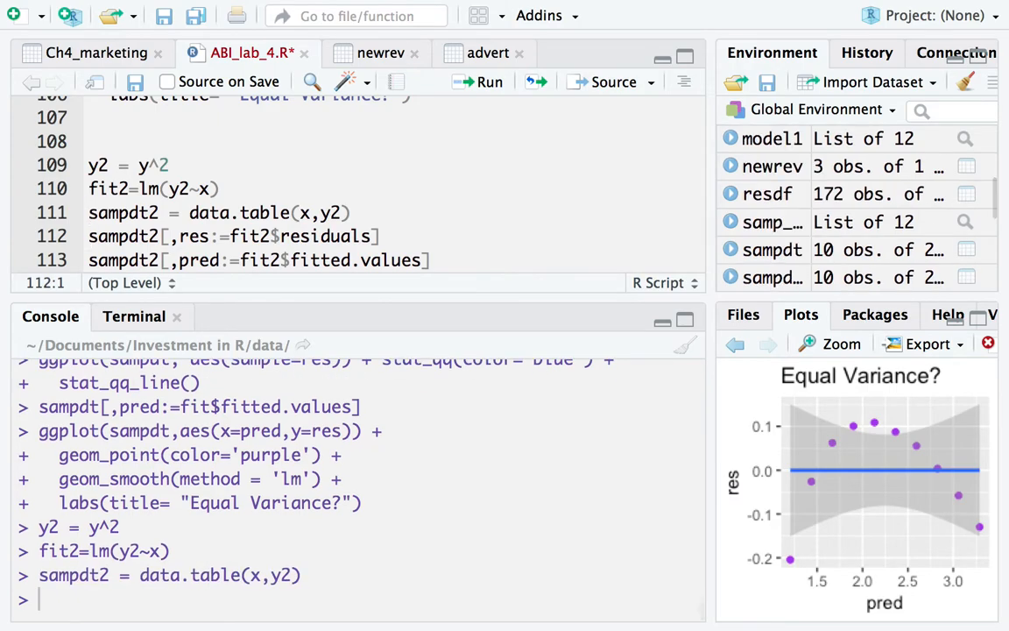
mouse_move(137, 198)
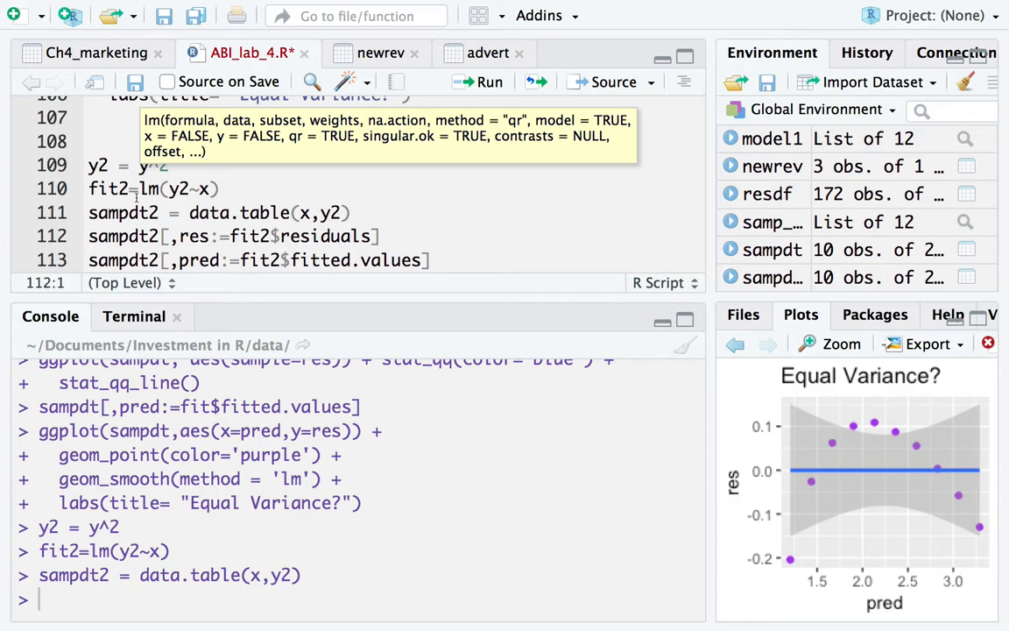
key(ctrl+Return)
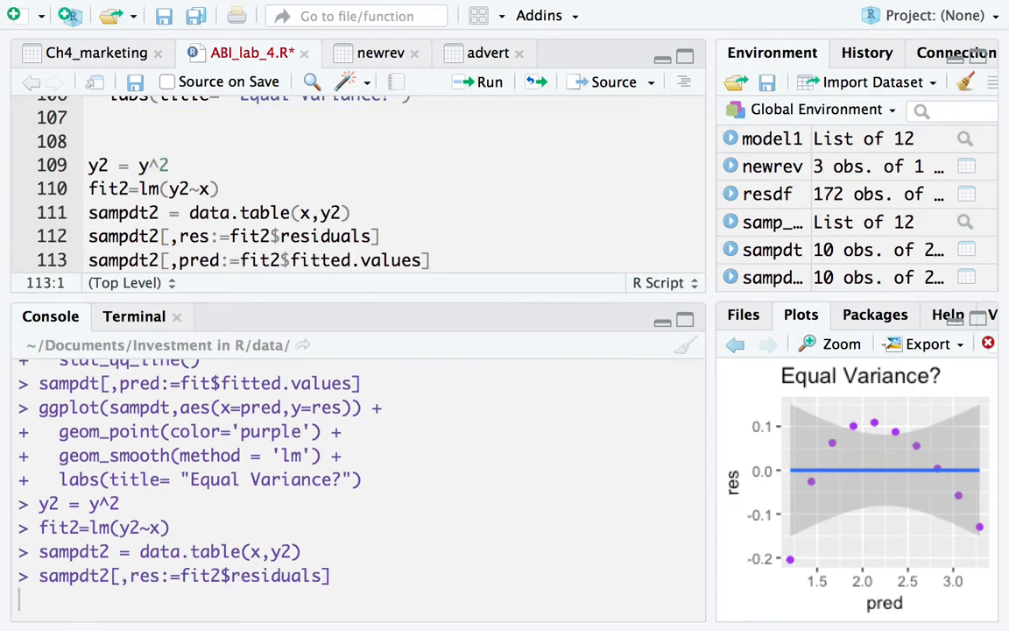
key(ctrl+Return)
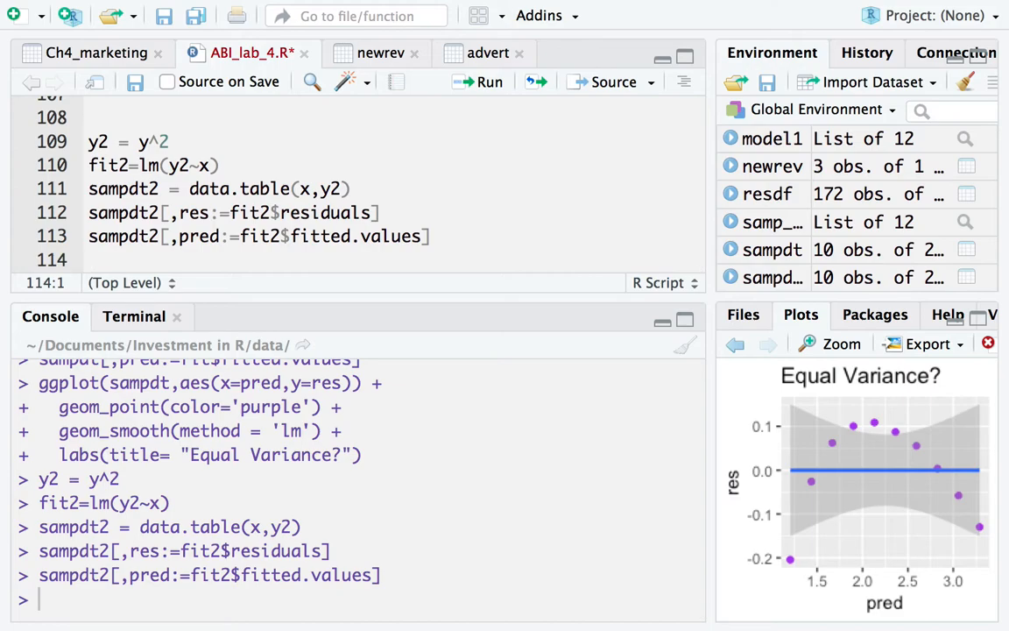
key(ctrl+s)
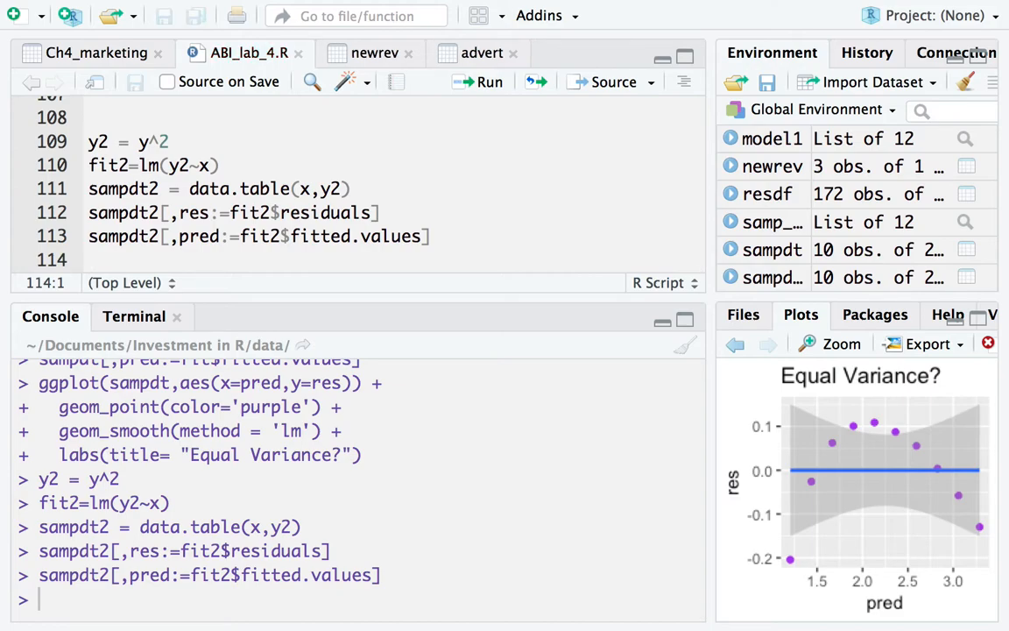
Copy the sampdt diagnostic code, from the Linearity plot through the Equal Variance plot, and paste it below the sampdt2 statements
key(Return)
key(Return)
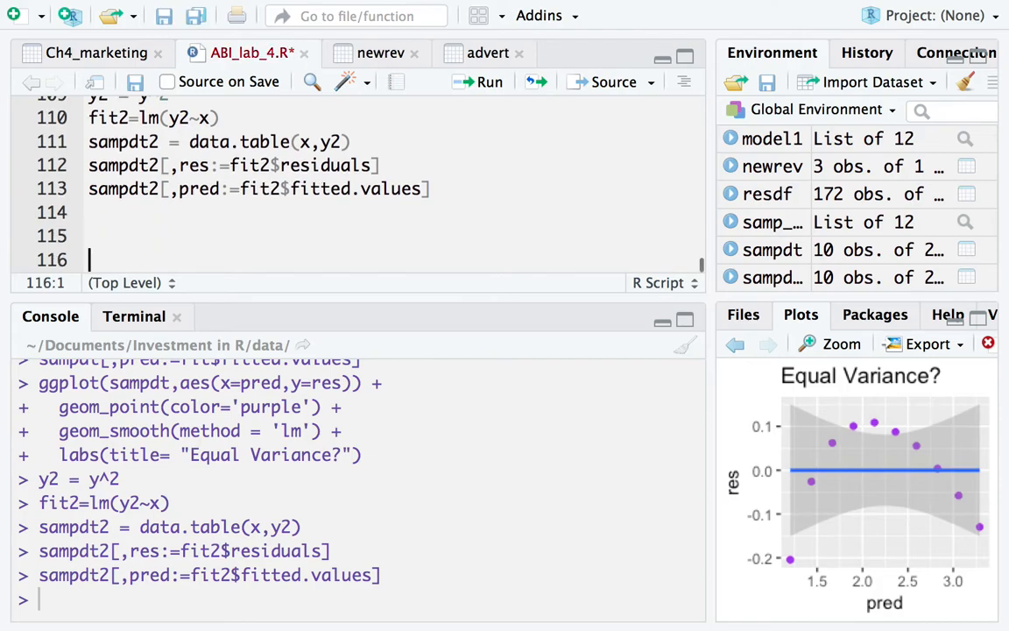
key(Up)
scroll(167, 159, up, 8)
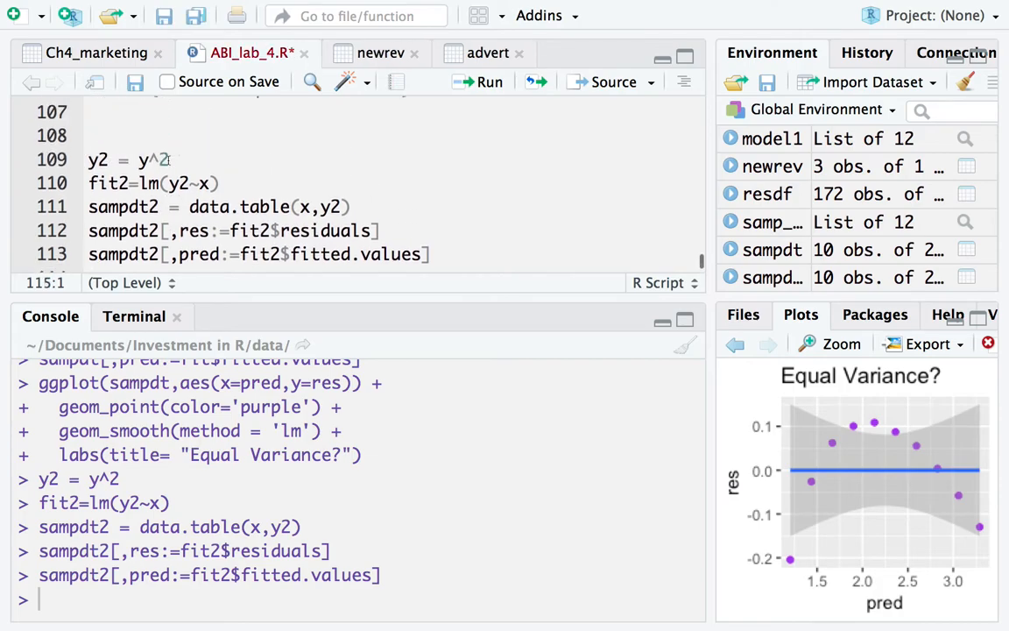
scroll(167, 160, up, 5)
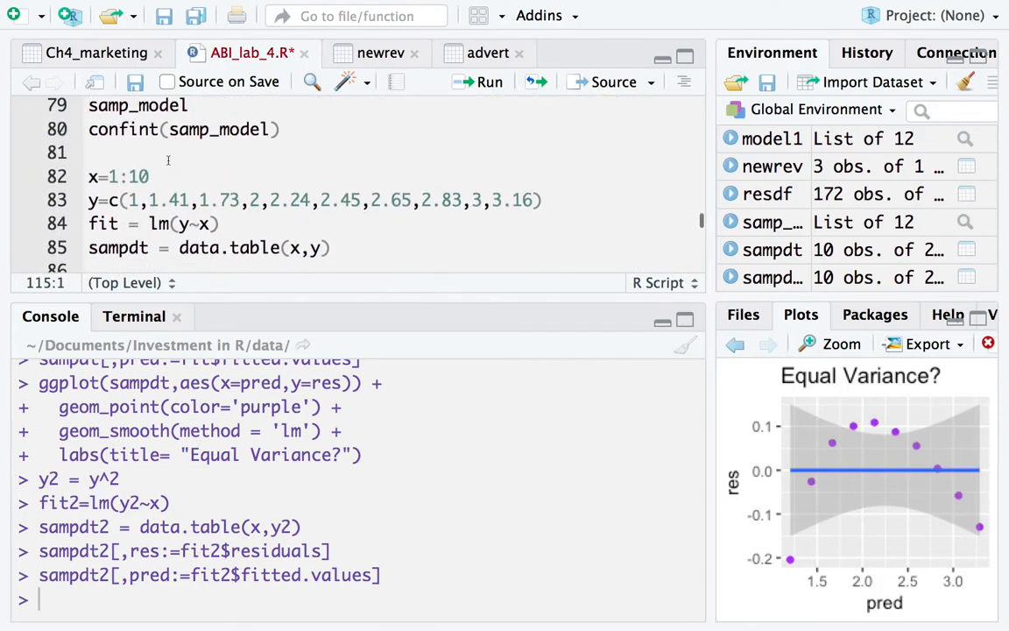
scroll(167, 155, down, 3)
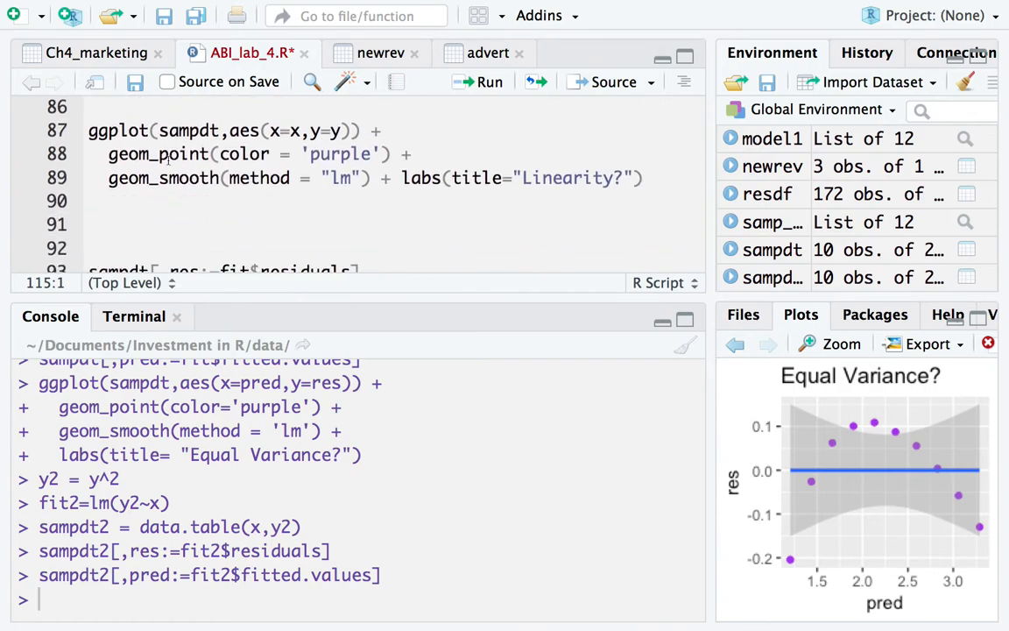
scroll(140, 154, up, 3)
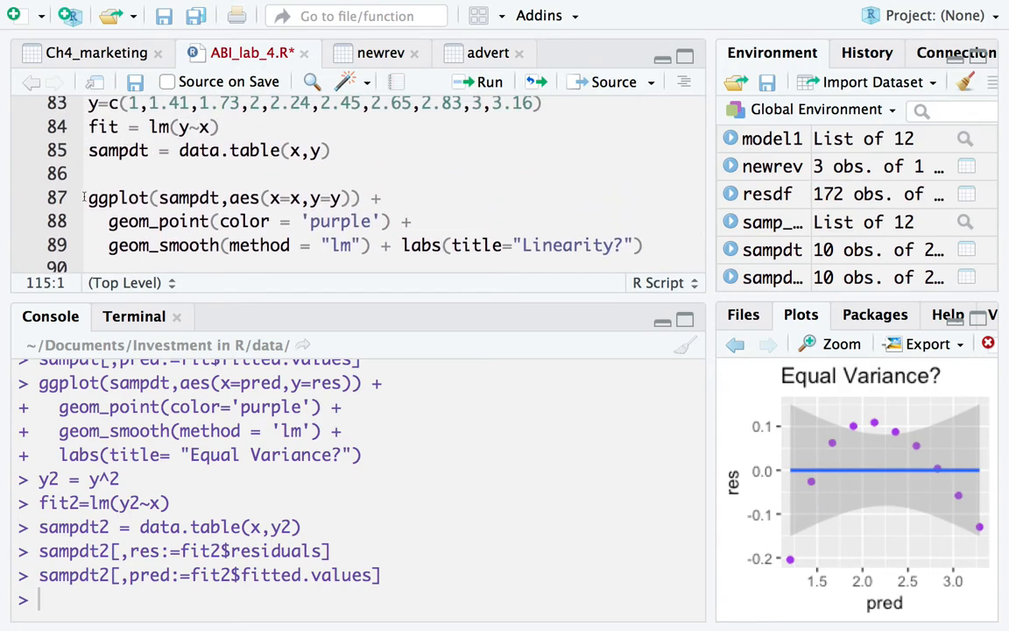
click(87, 198)
drag(90, 198, 434, 107)
scroll(181, 212, down, 2)
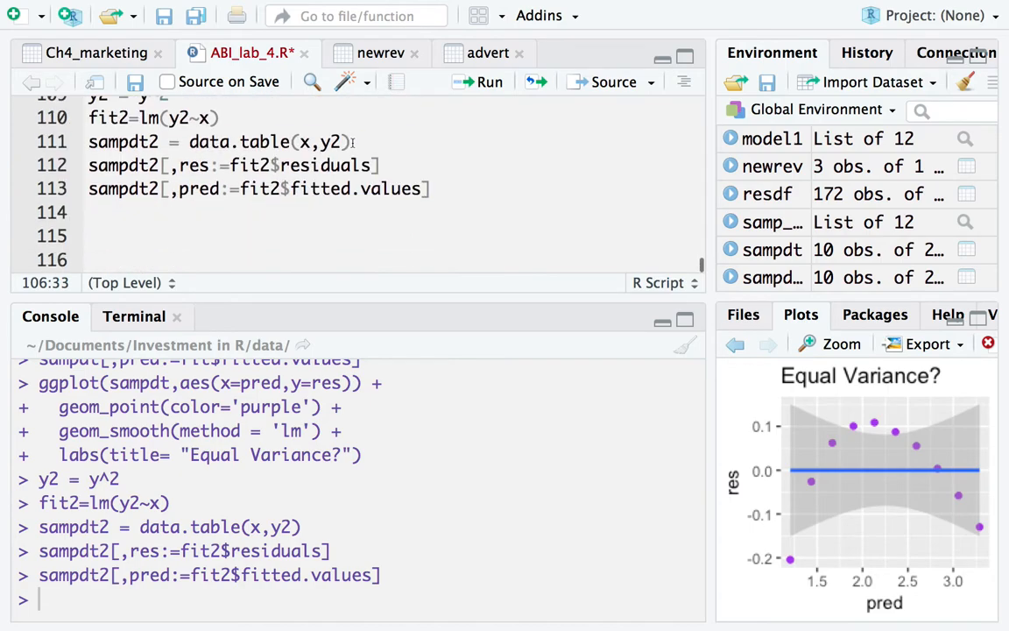
click(182, 212)
click(174, 226)
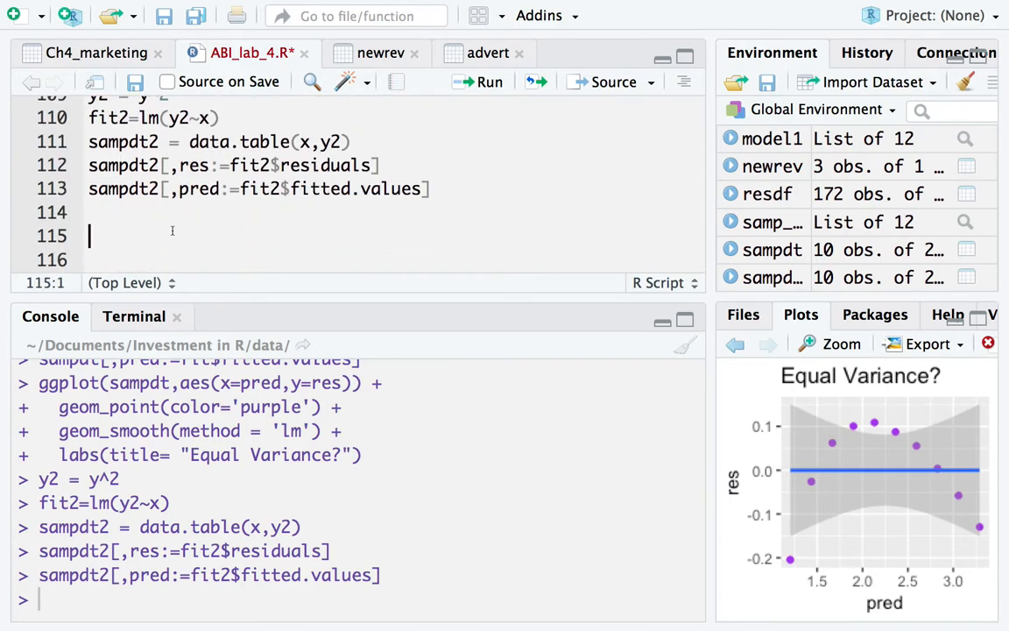
key(ctrl+v)
Change the data argument of the pasted Linearity ggplot to sampdt2
scroll(172, 226, up, 5)
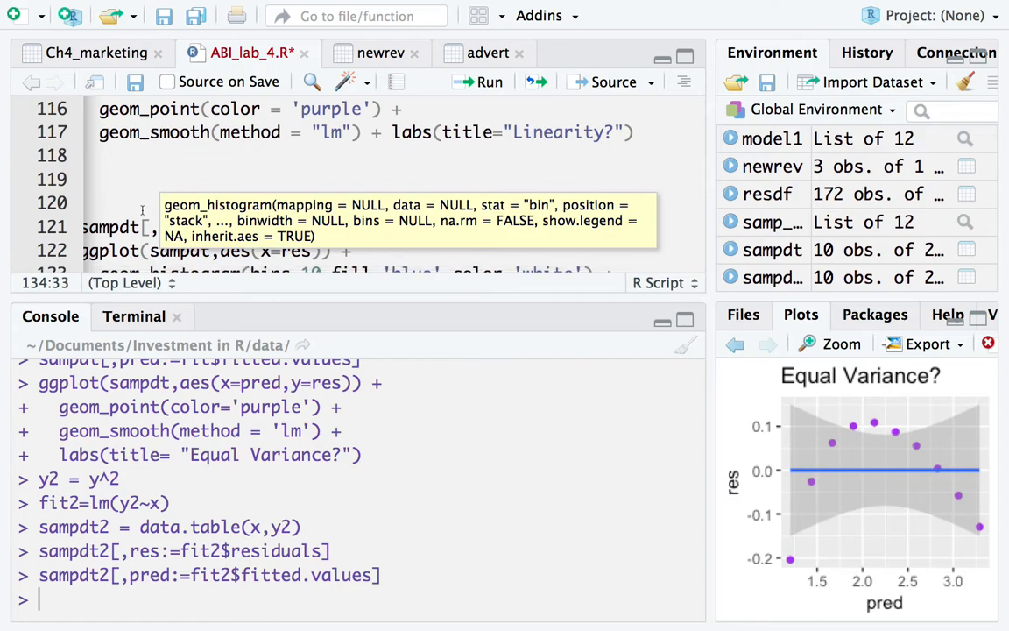
scroll(172, 228, up, 3)
scroll(174, 237, up, 1)
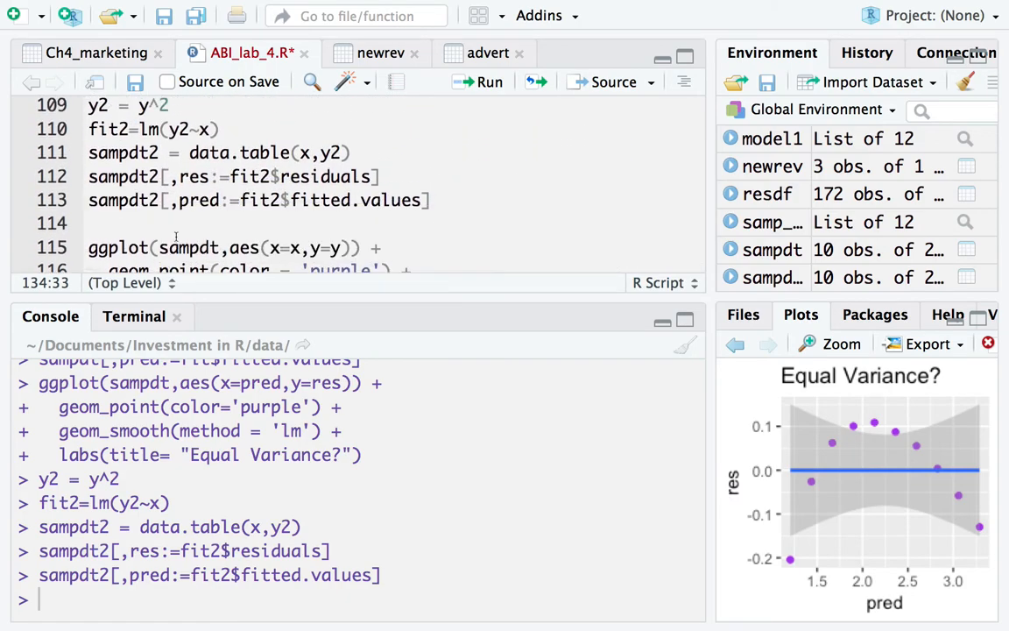
scroll(213, 192, down, 3)
click(220, 156)
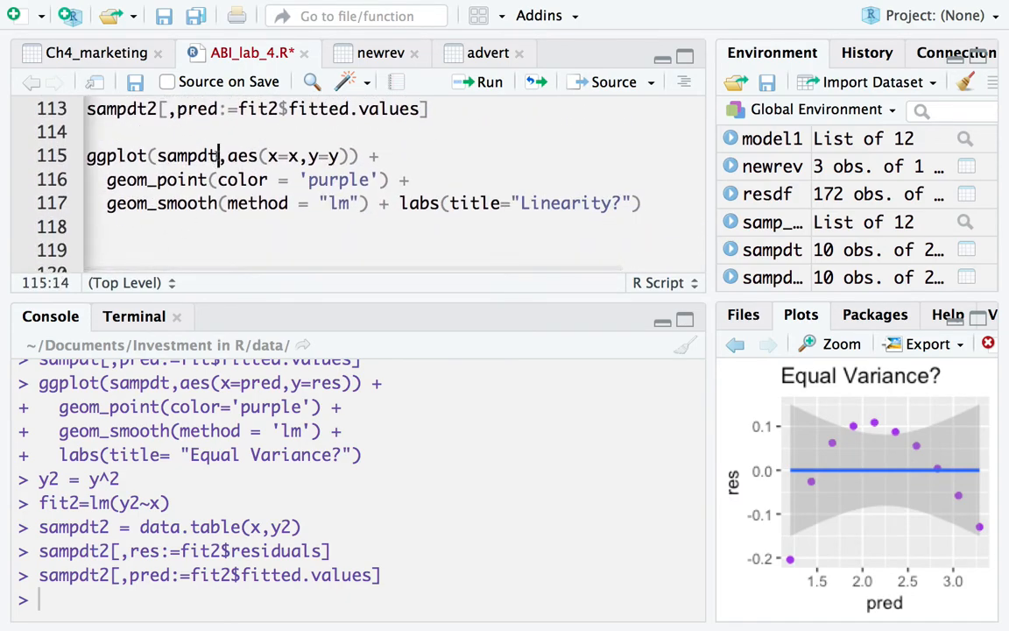
text(2)
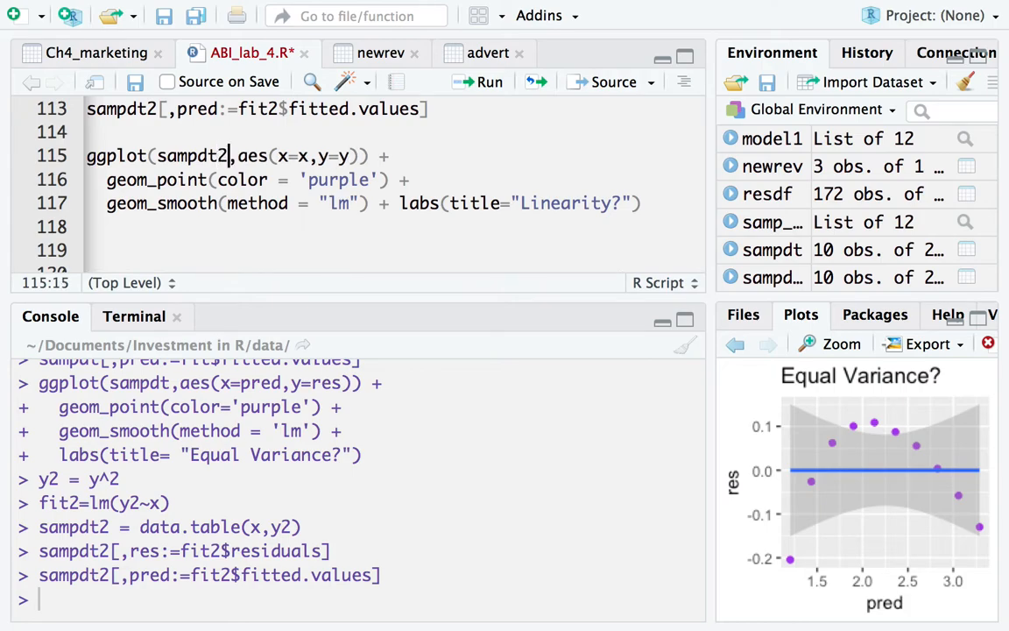
Map y to y2 in the pasted Linearity plot's aes and run that plot's code
click(221, 203)
scroll(219, 197, up, 2)
scroll(219, 197, down, 2)
scroll(219, 195, down, 1)
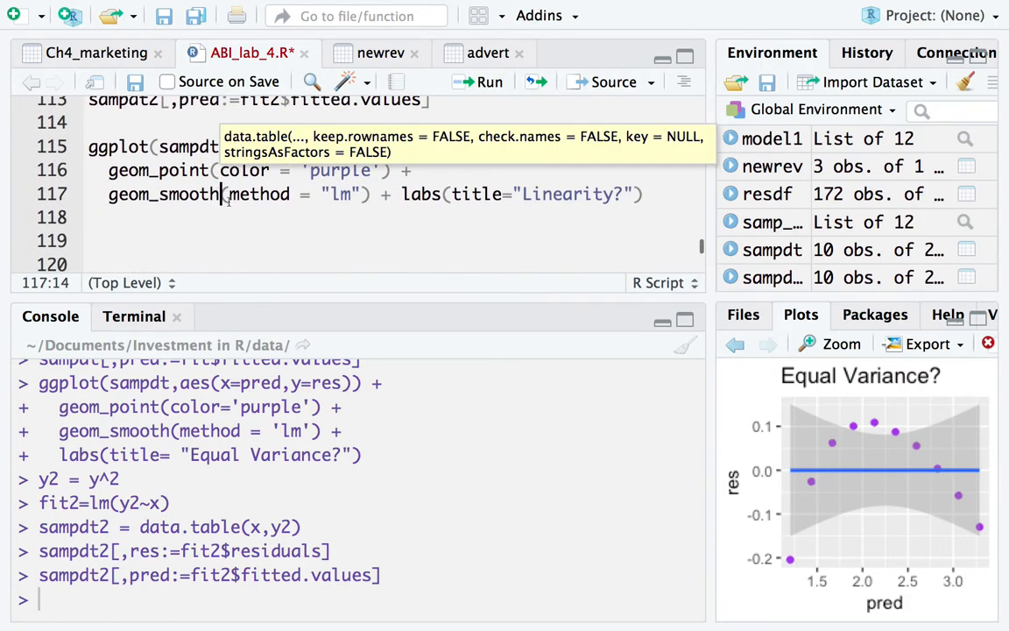
click(242, 147)
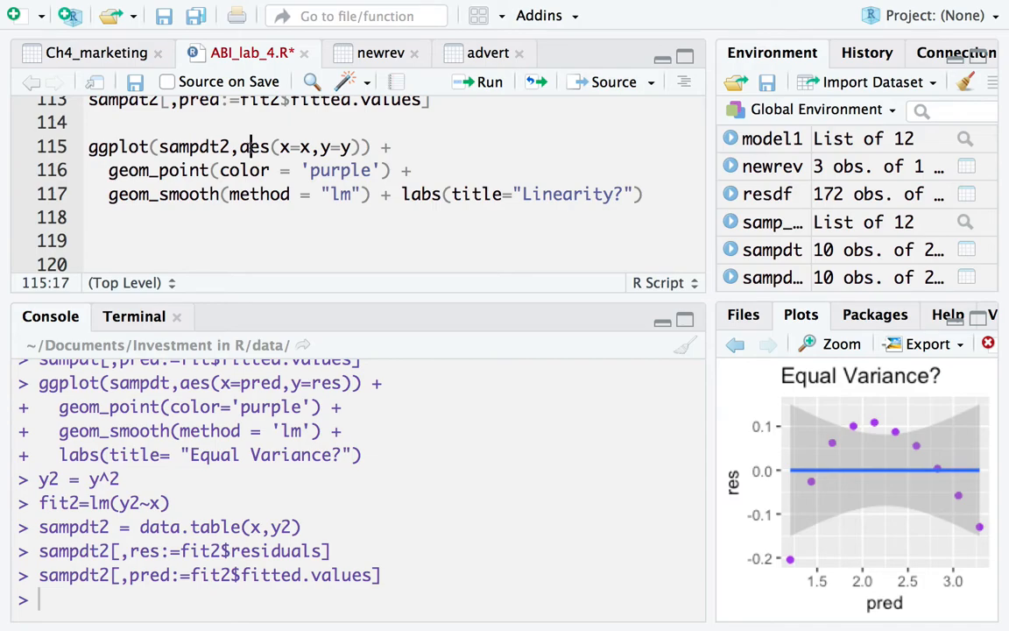
scroll(248, 148, up, 3)
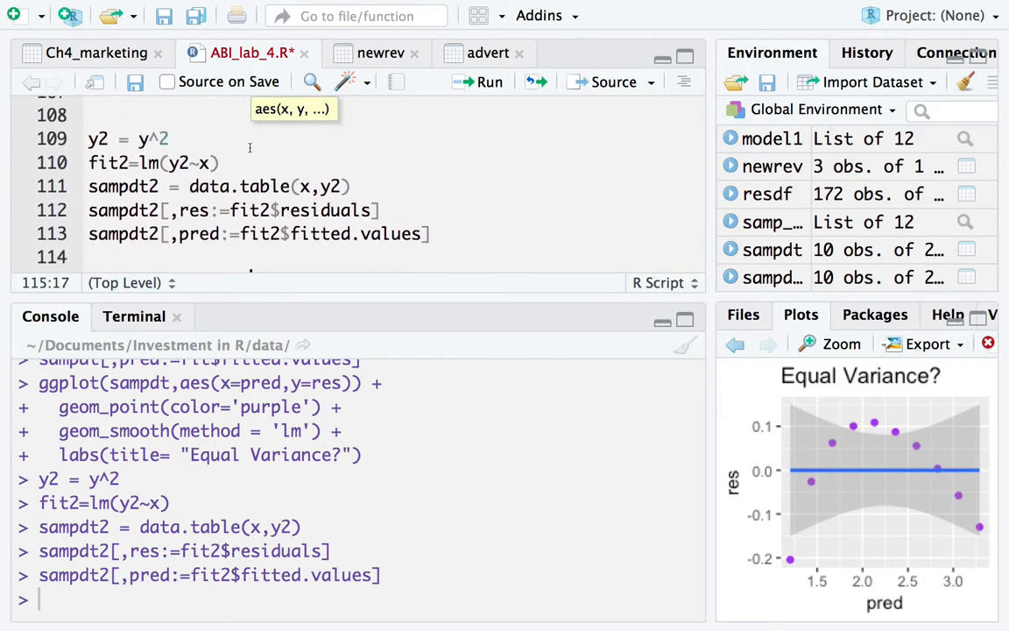
scroll(250, 147, down, 3)
click(343, 151)
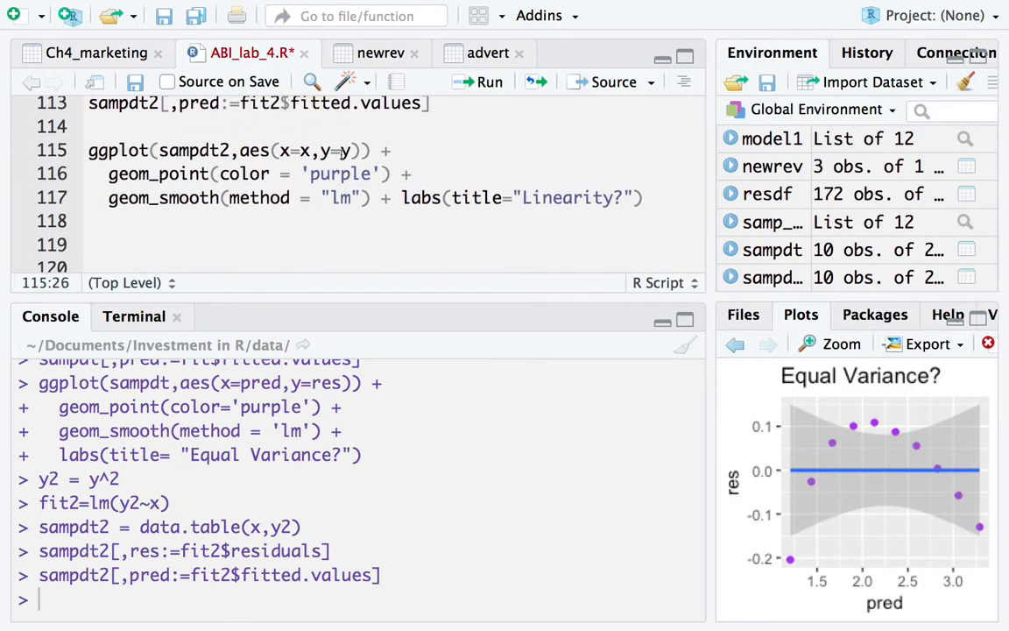
key(Right)
text(2)
key(Left)
key(Left)
key(ctrl+Return)
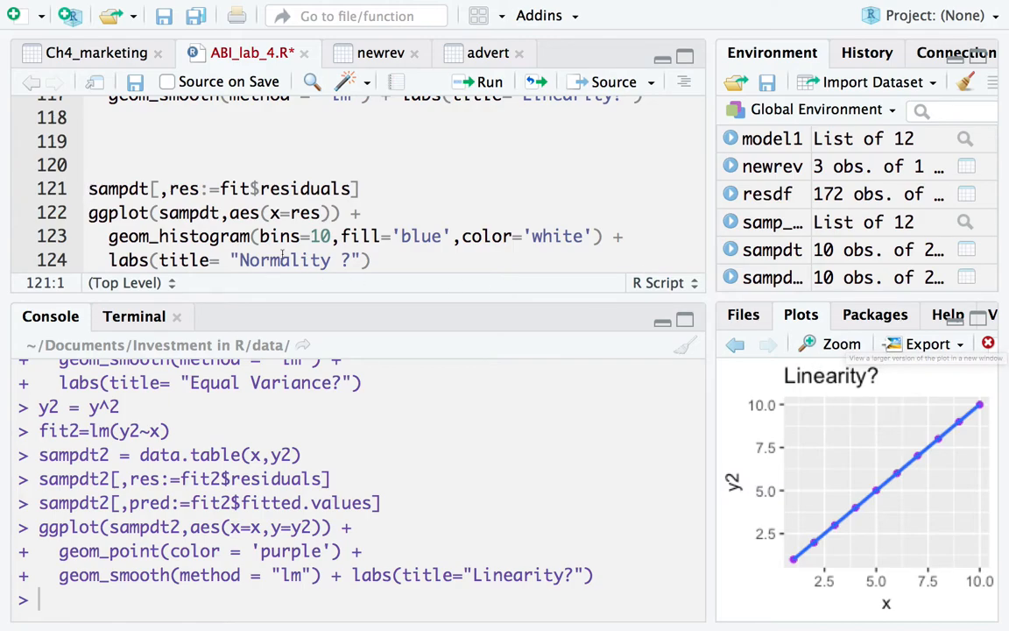
Delete the pasted sampdt[,res:=fit$residuals] line and the extra blank lines above the Normality histogram code
scroll(172, 184, down, 3)
scroll(189, 200, down, 2)
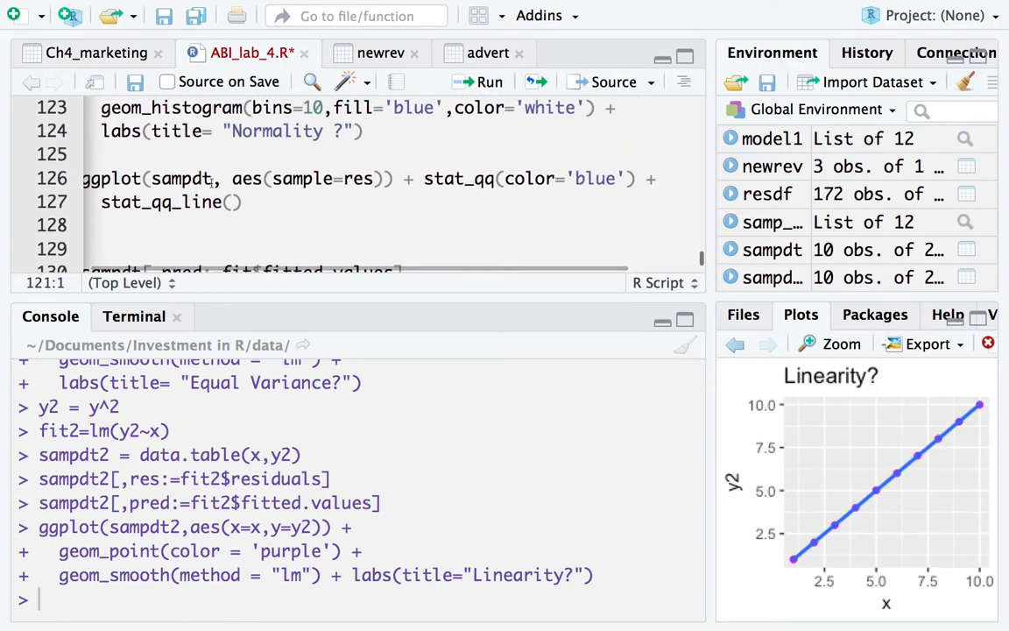
scroll(212, 181, up, 3)
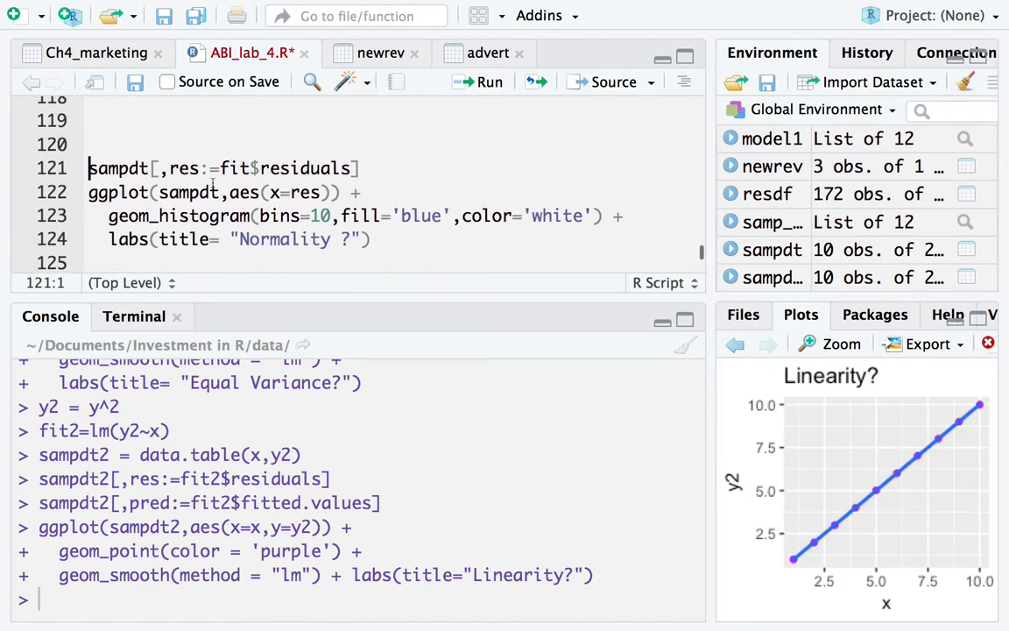
click(212, 181)
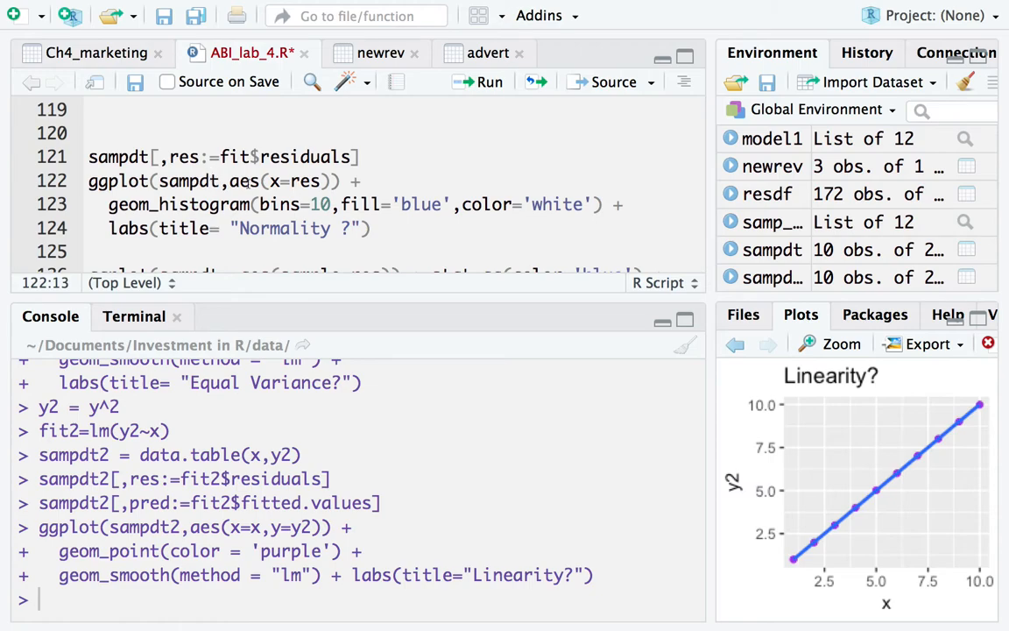
drag(357, 157, 88, 157)
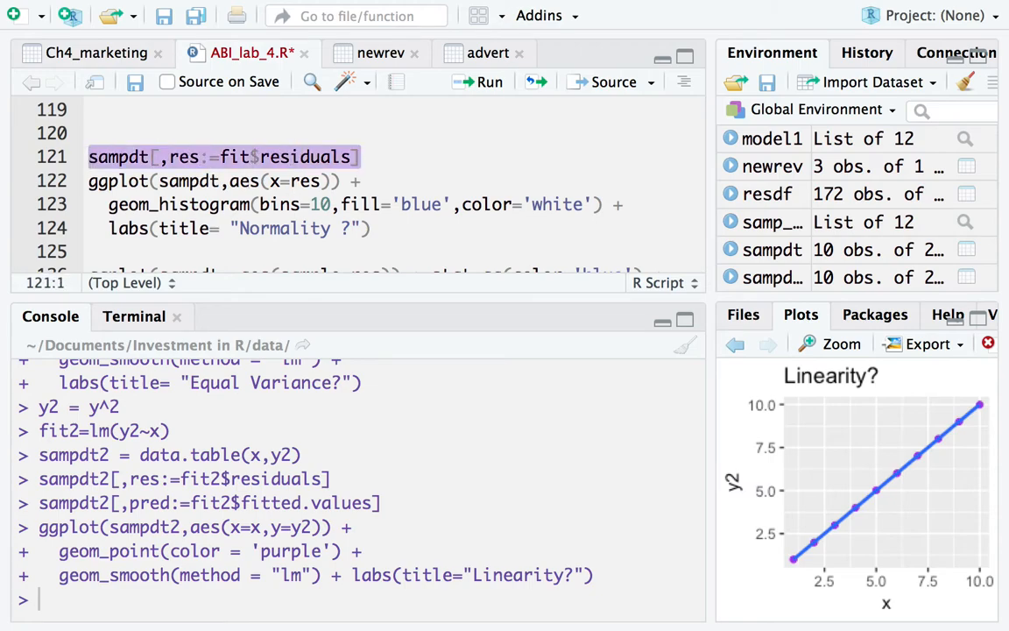
key(BackSpace)
key(BackSpace)
key(BackSpace)
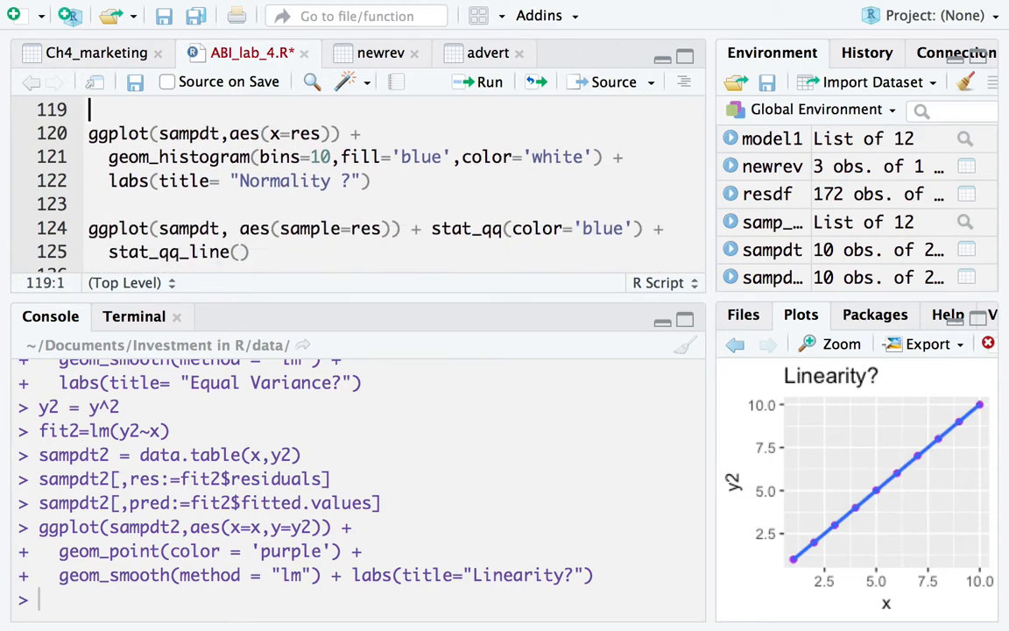
scroll(133, 207, up, 4)
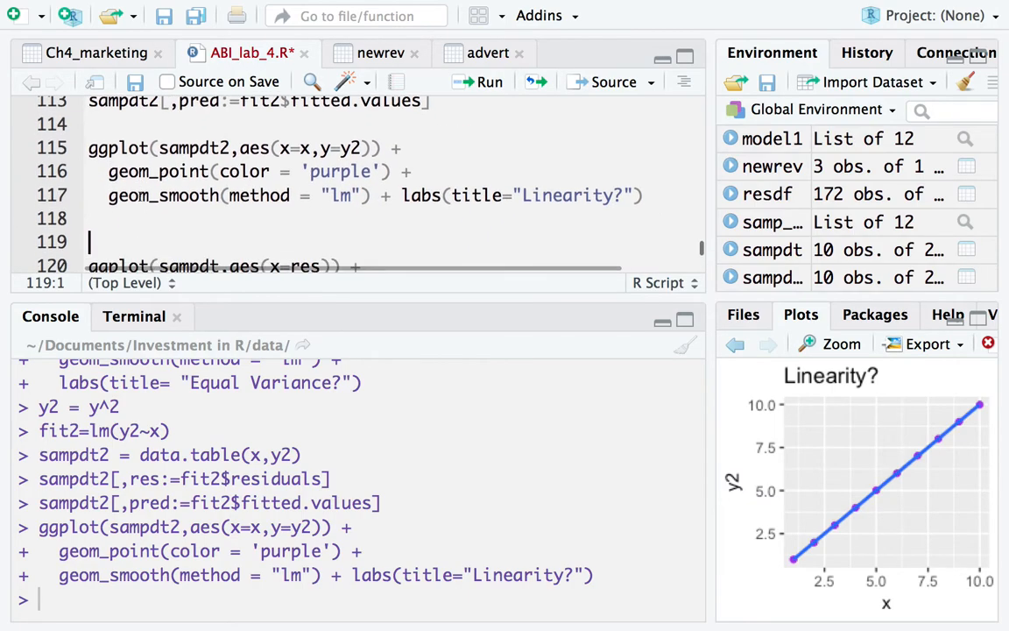
key(BackSpace)
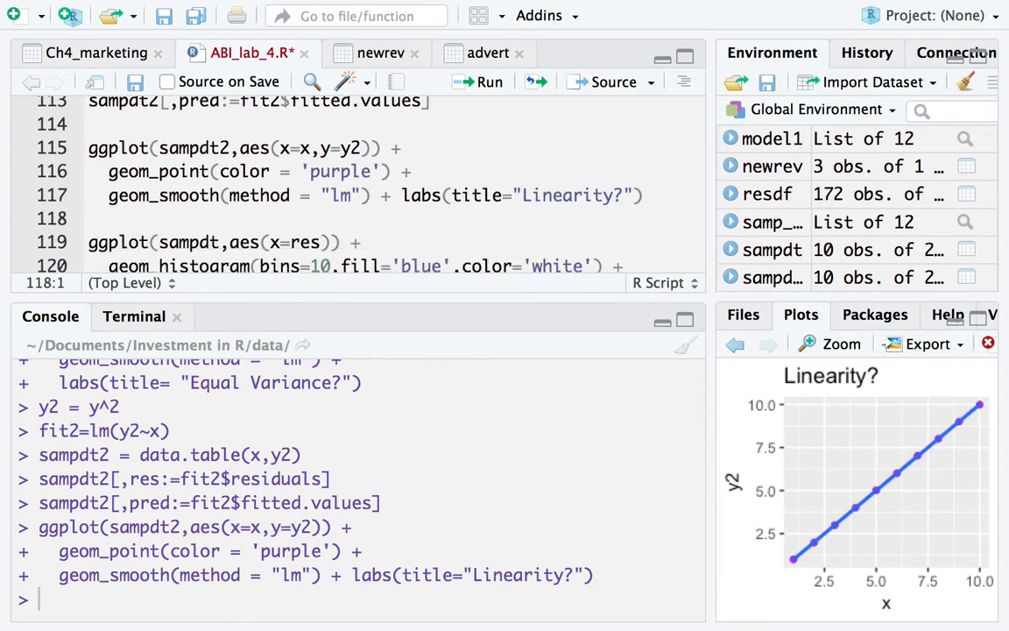
Change the pasted Normality histogram's data to sampdt2, run its code, and open the plot in the zoom window
scroll(333, 184, down, 3)
click(219, 170)
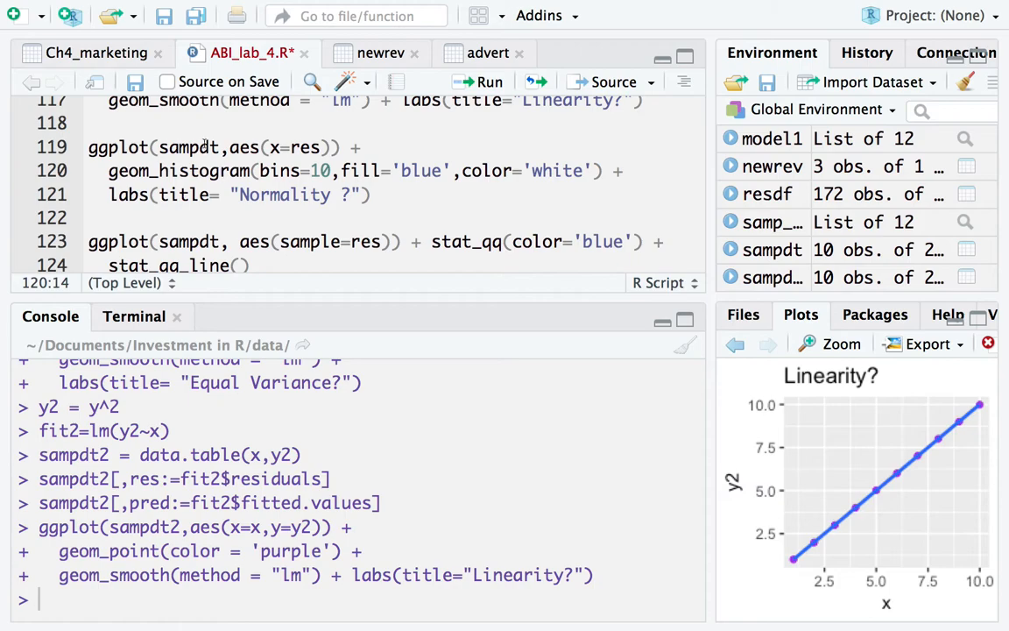
key(Up)
text(2)
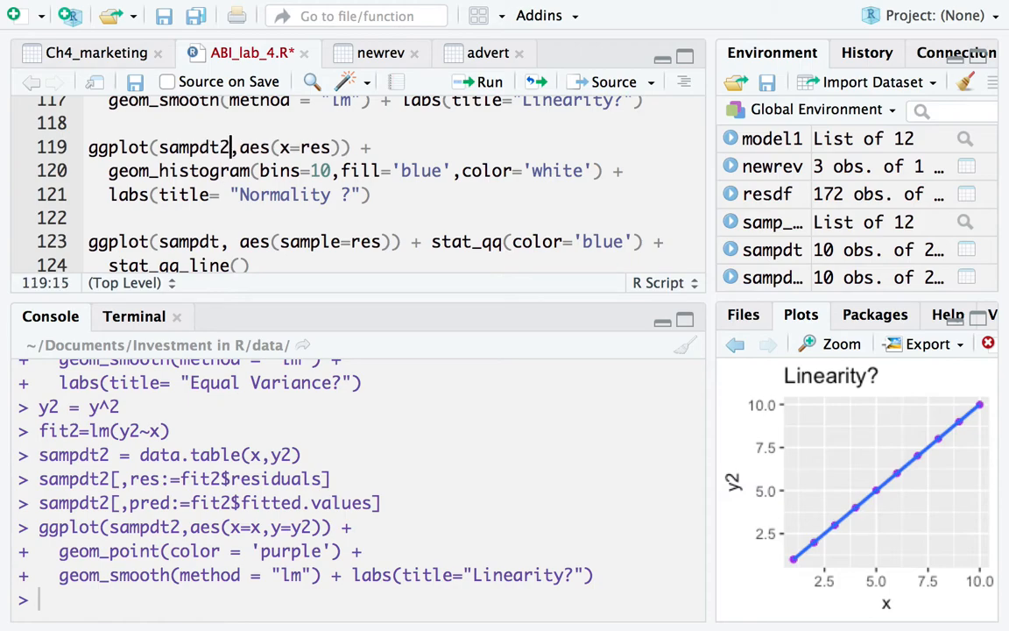
key(ctrl+Return)
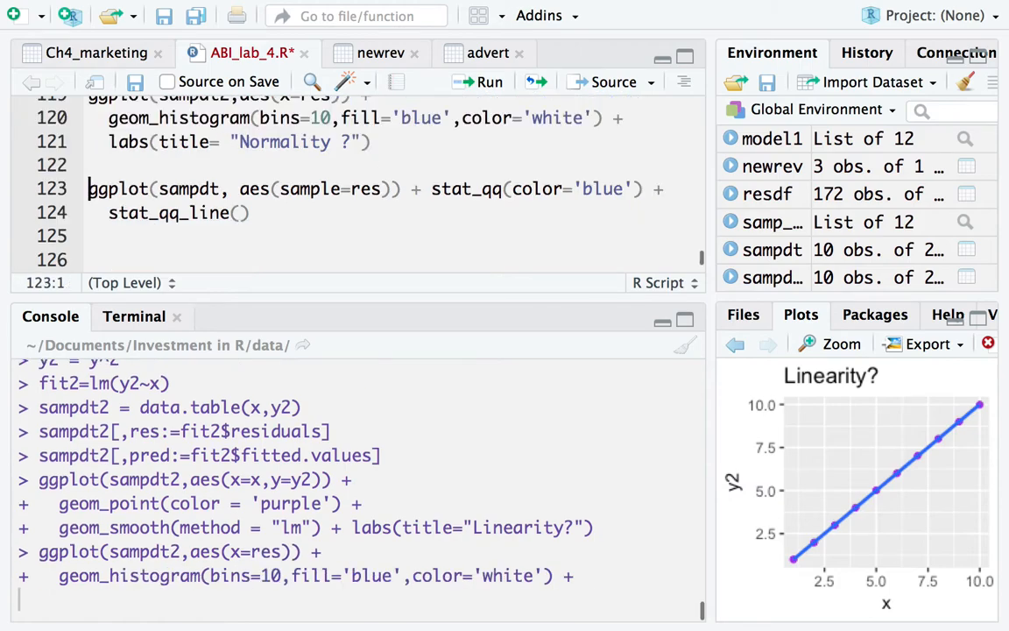
click(833, 344)
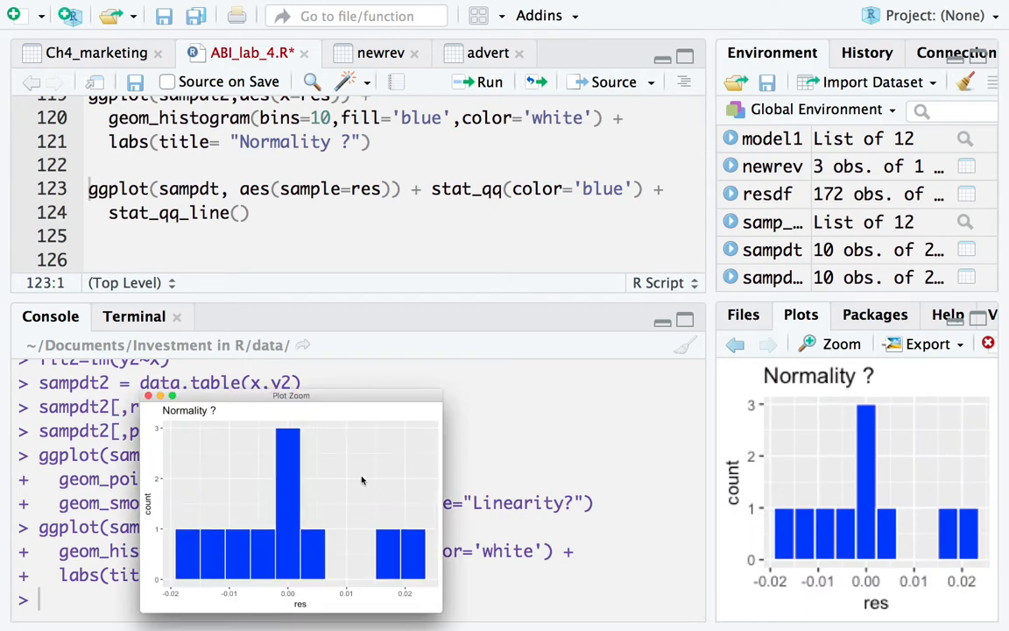
Close the enlarged plot, try 3 bins in the sampdt2 Normality histogram, and run its code
click(135, 361)
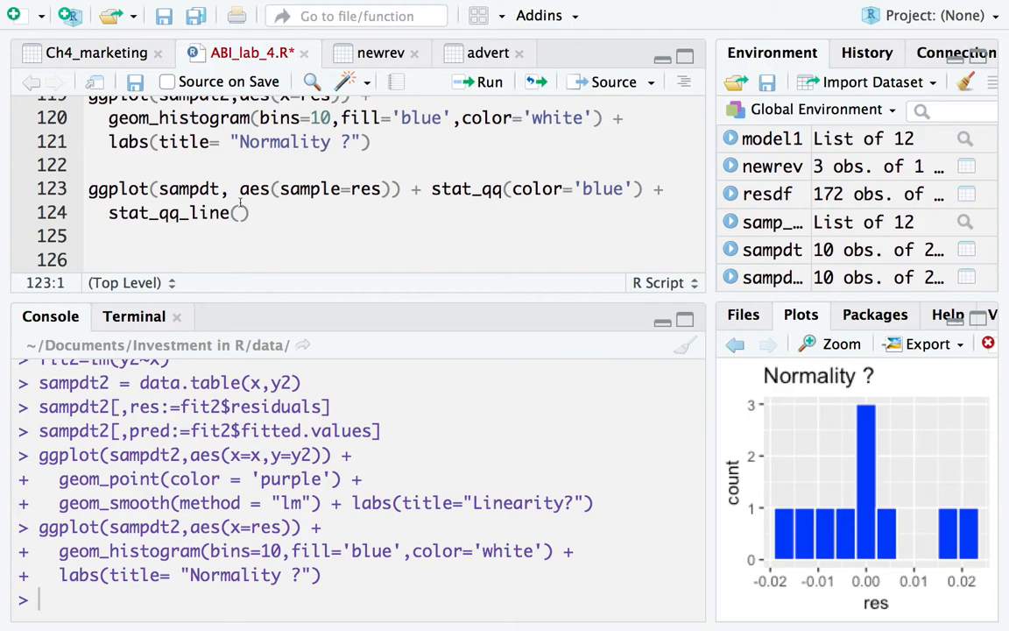
scroll(239, 201, up, 1)
click(320, 121)
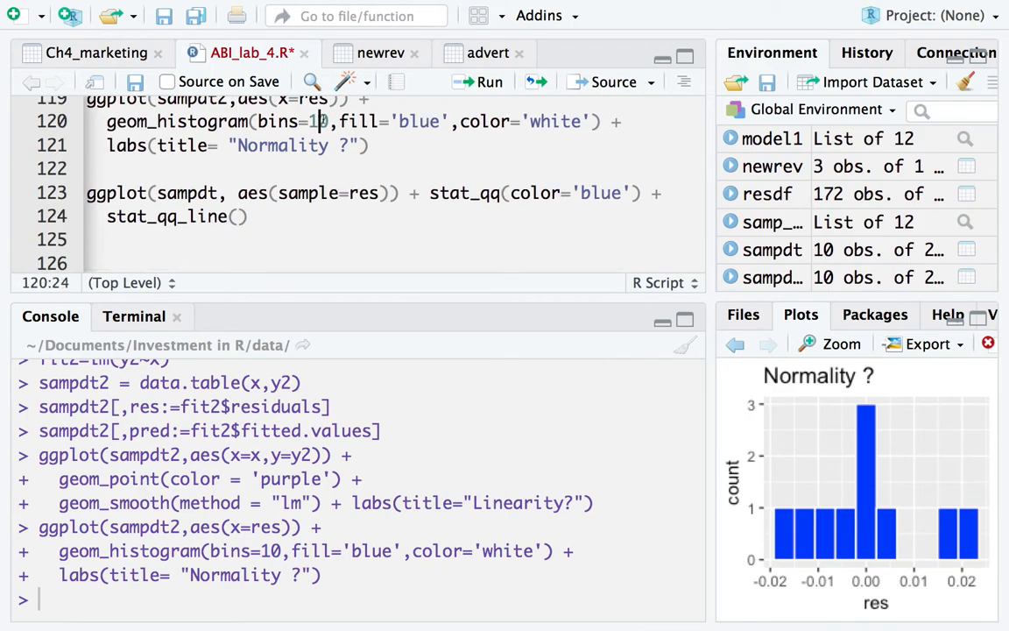
key(Right)
key(BackSpace)
key(BackSpace)
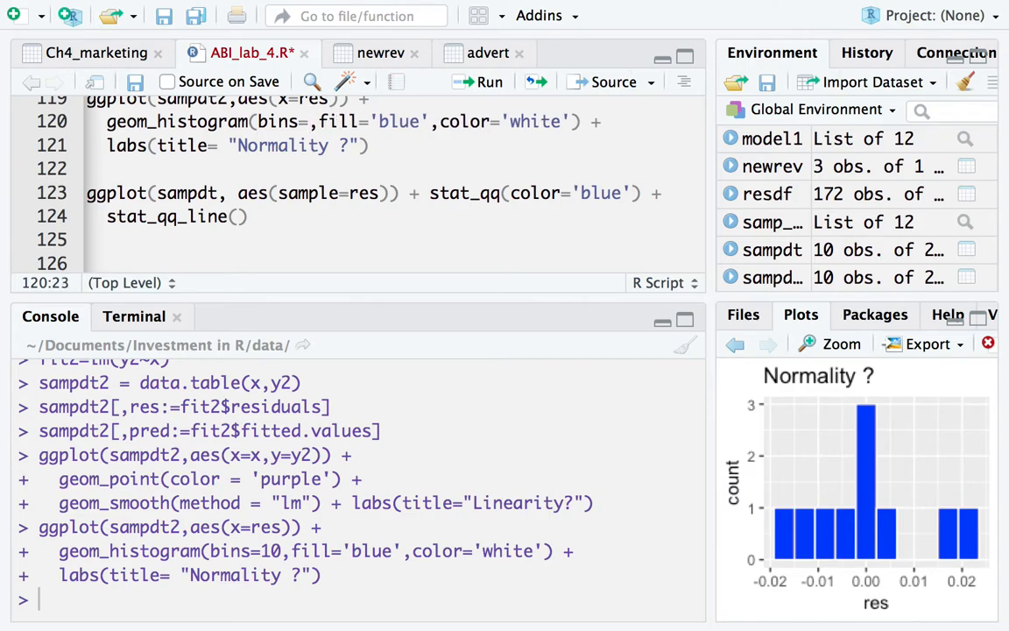
text(3)
key(ctrl+Return)
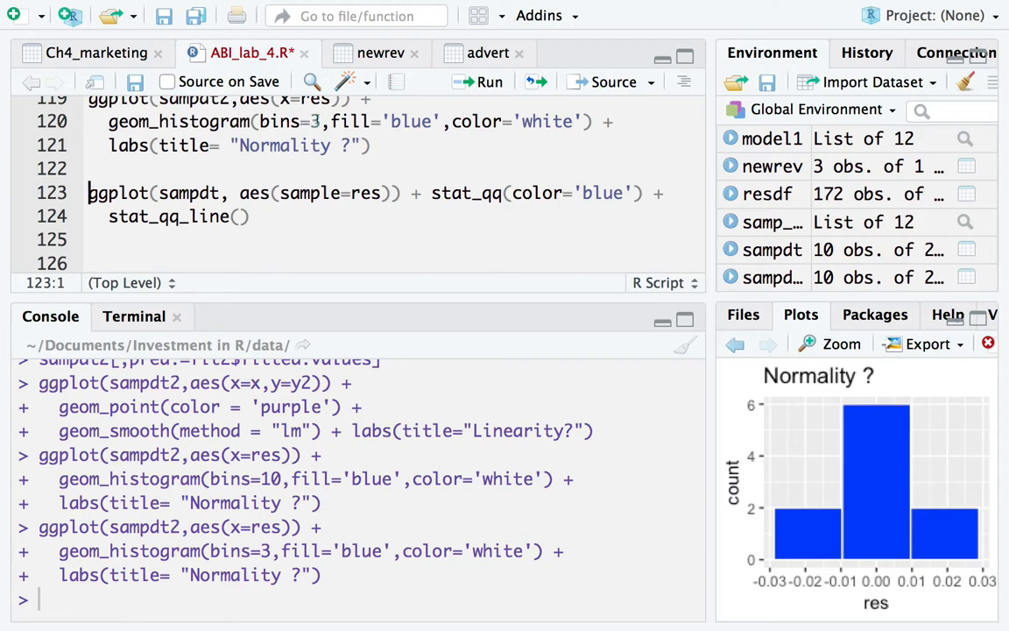
Set the sampdt2 Normality histogram's bins to 25, run its code, and inspect the plot enlarged to full screen
click(320, 122)
key(BackSpace)
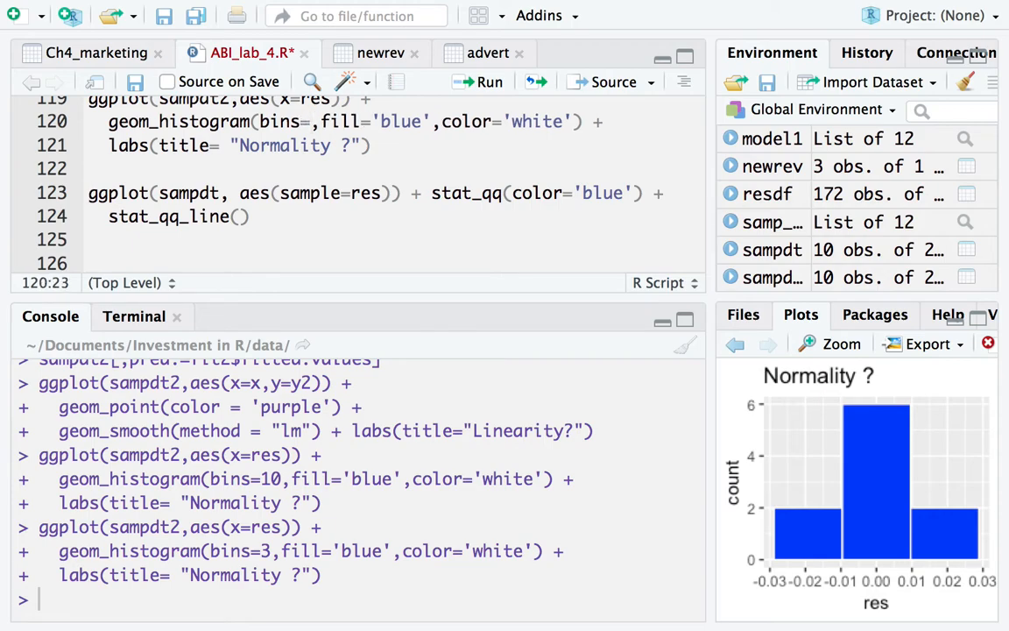
text(25)
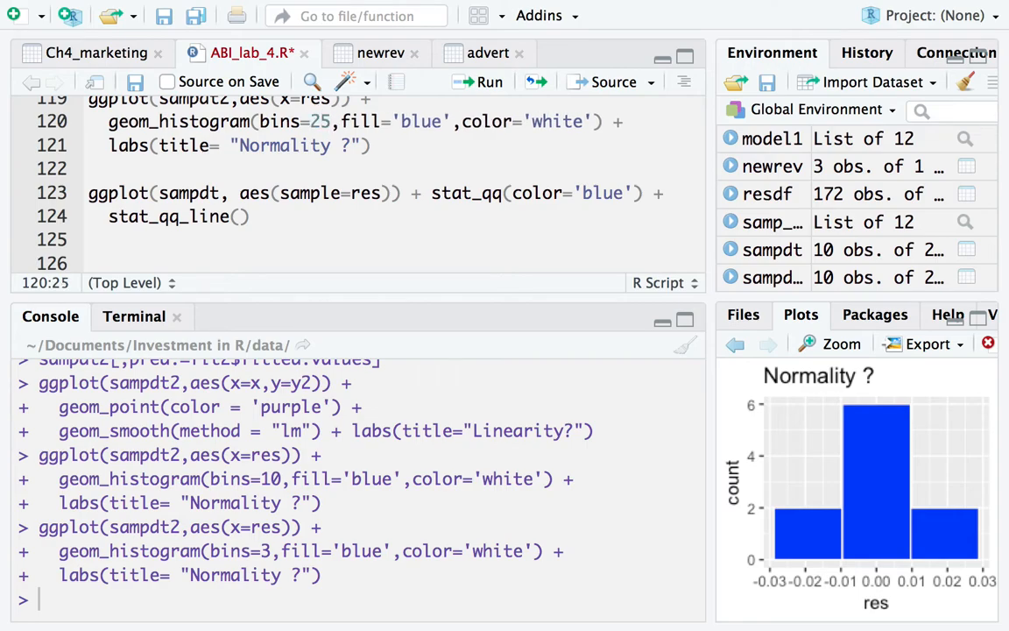
key(ctrl+Return)
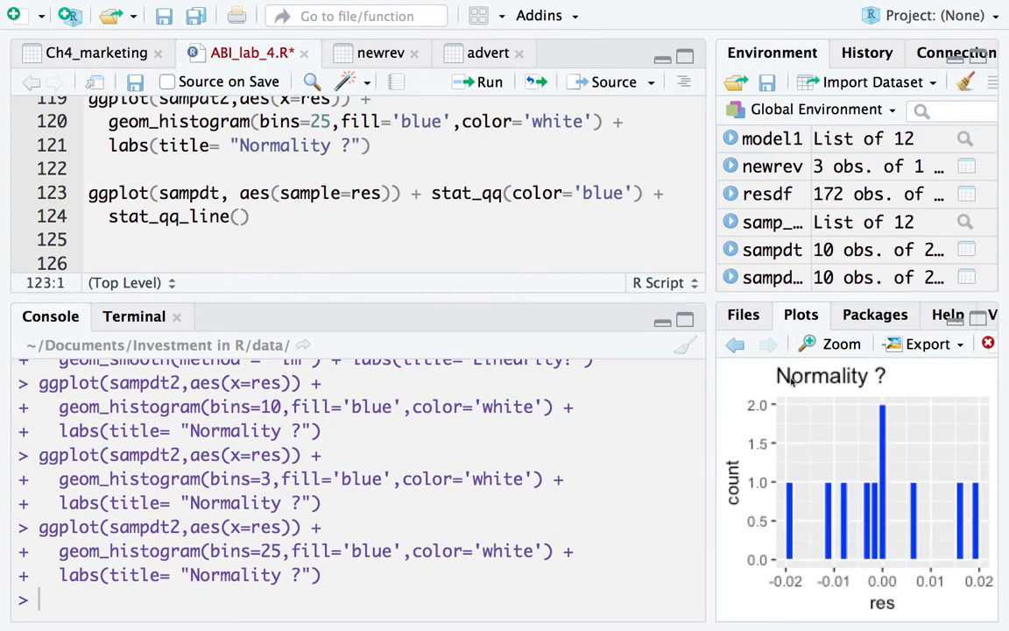
click(839, 344)
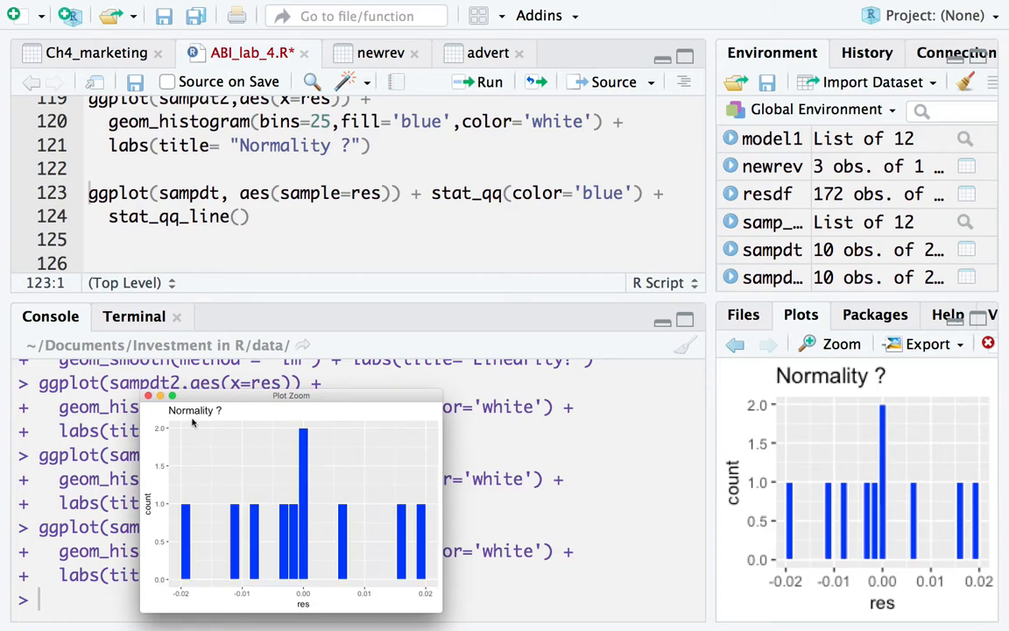
click(172, 396)
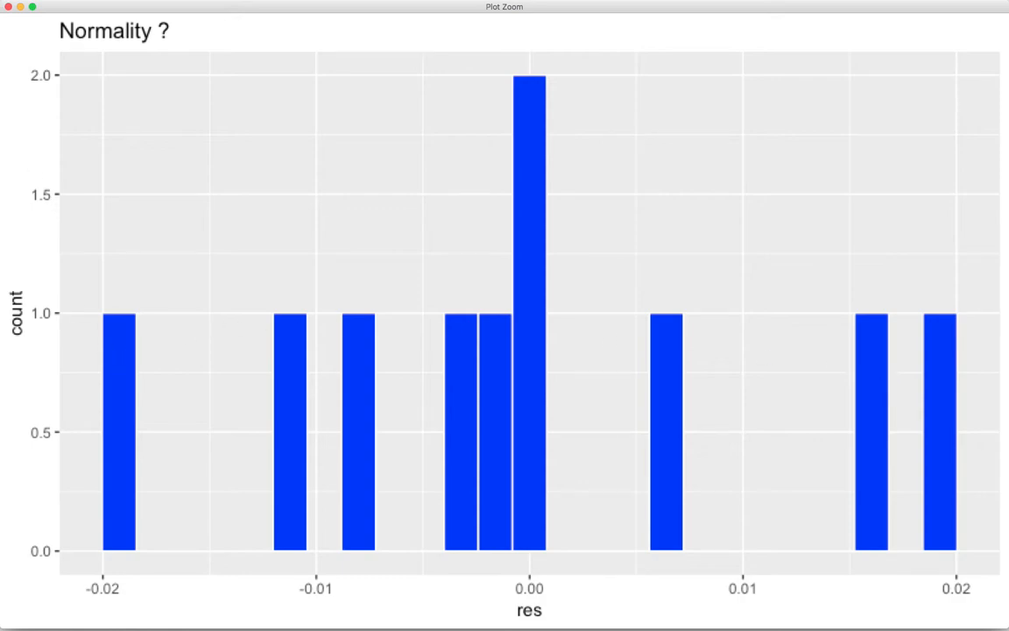
click(10, 8)
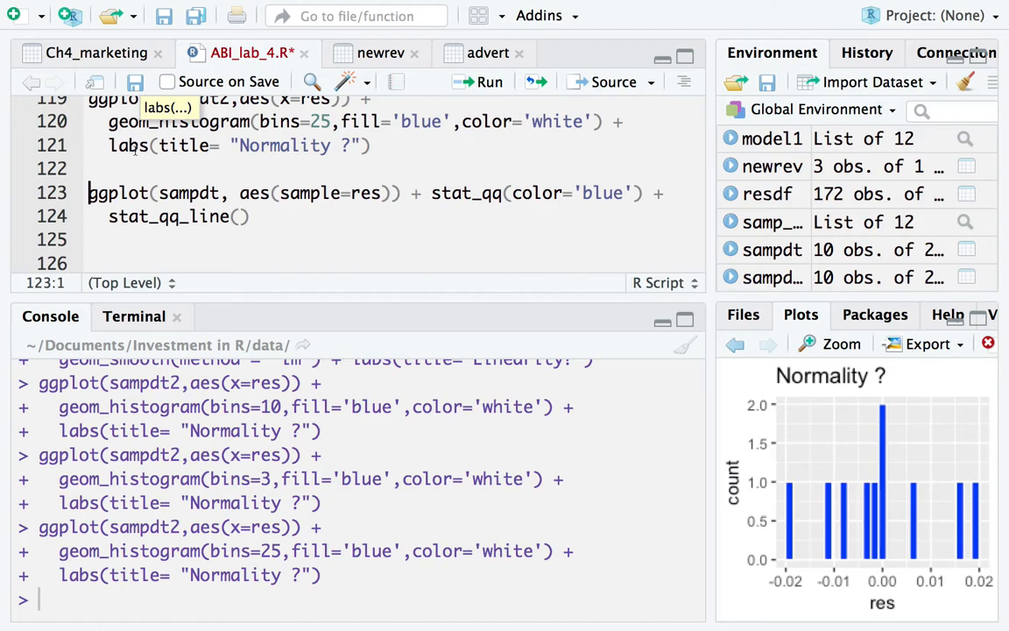
Change the pasted Q-Q plot's data to sampdt2, run its code, and check the plot in the zoom window
scroll(241, 191, down, 3)
scroll(240, 191, up, 3)
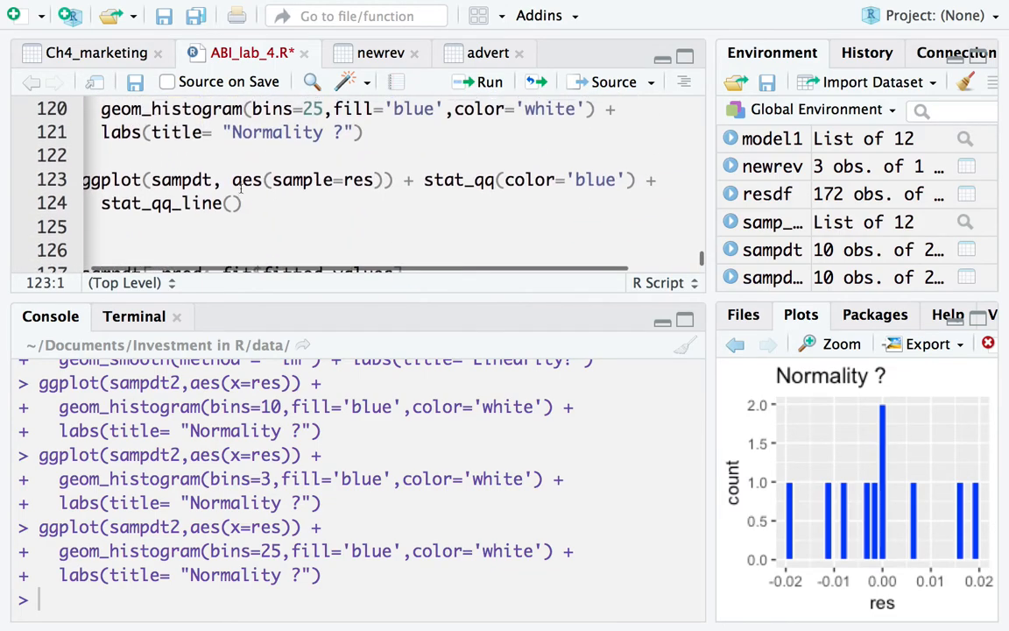
scroll(240, 191, down, 2)
scroll(240, 184, up, 2)
click(220, 183)
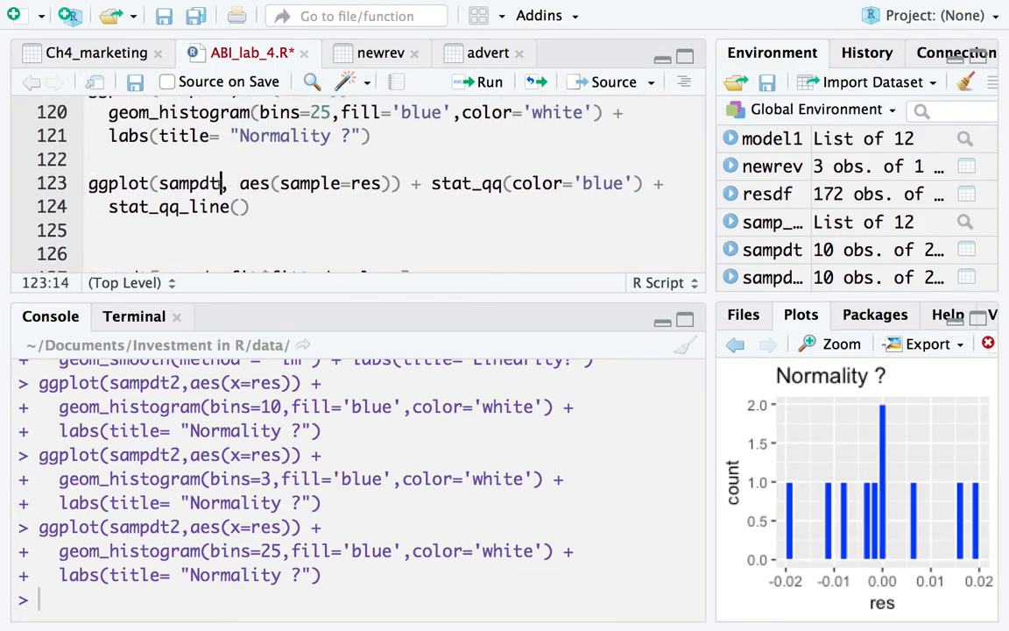
text(2)
key(Down)
key(Up)
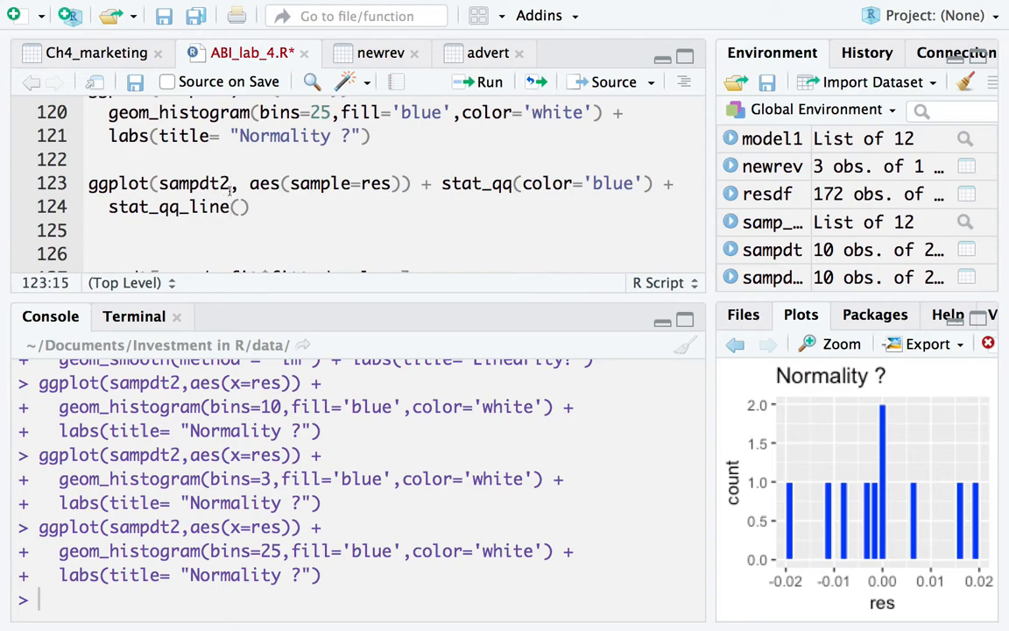
key(ctrl+Return)
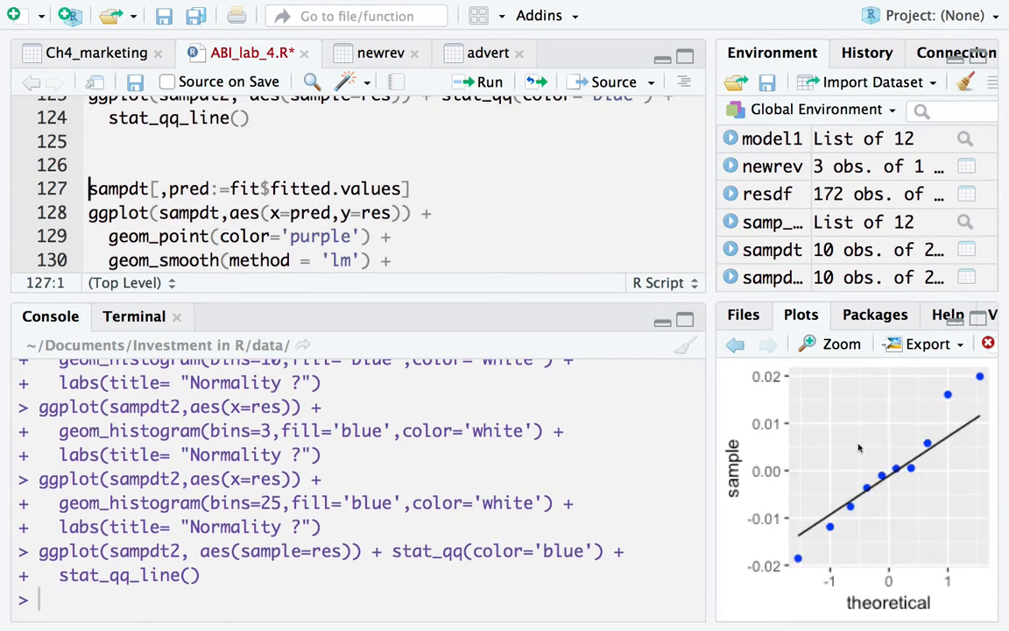
click(833, 344)
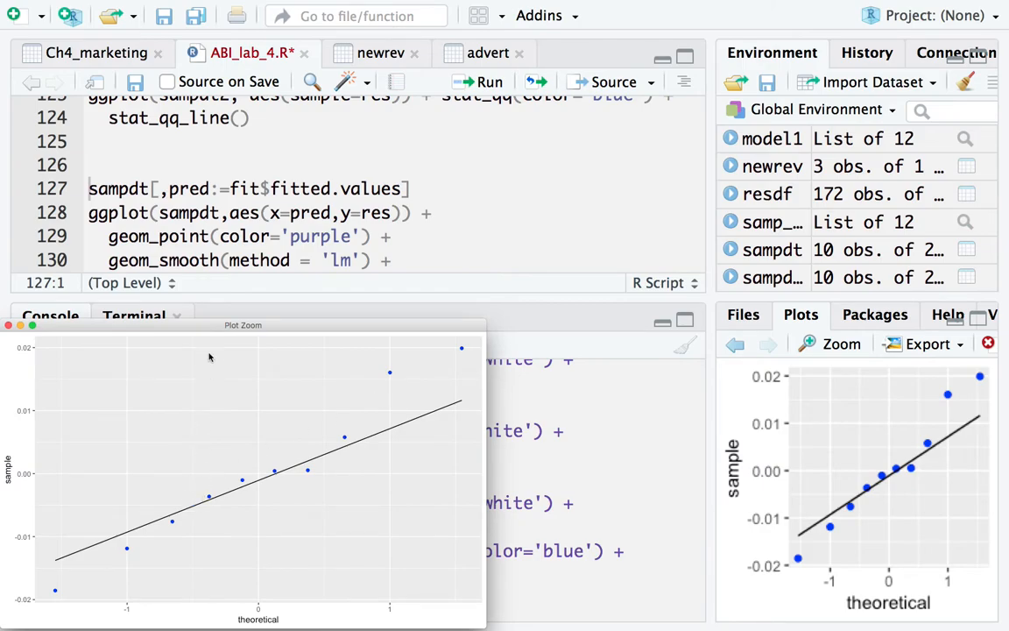
click(8, 325)
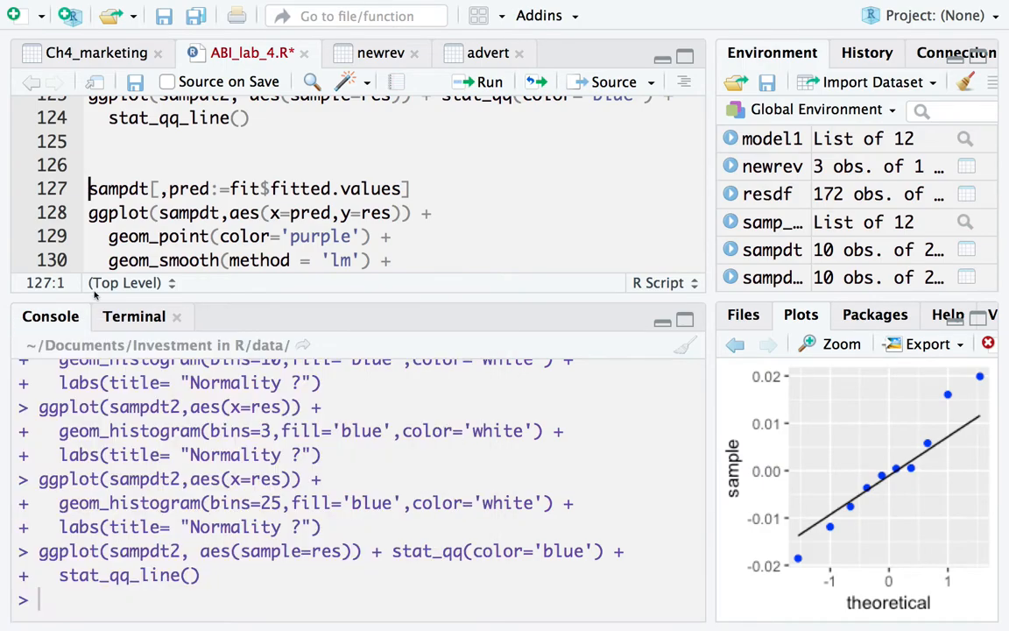
Rerun the sampdt2 Q-Q plot code
scroll(204, 207, up, 2)
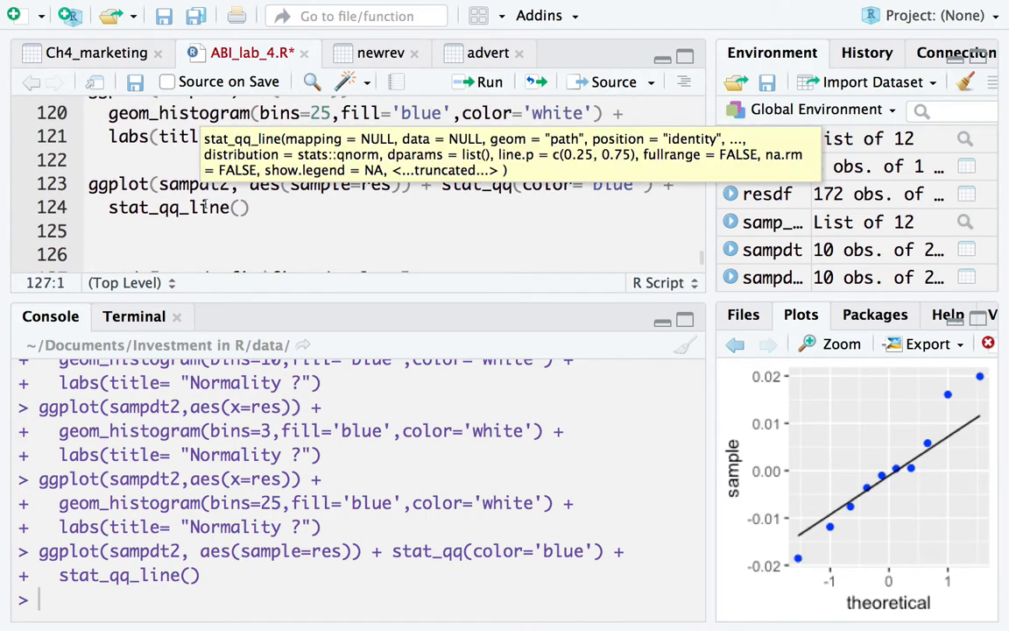
scroll(204, 207, down, 1)
click(229, 185)
click(210, 161)
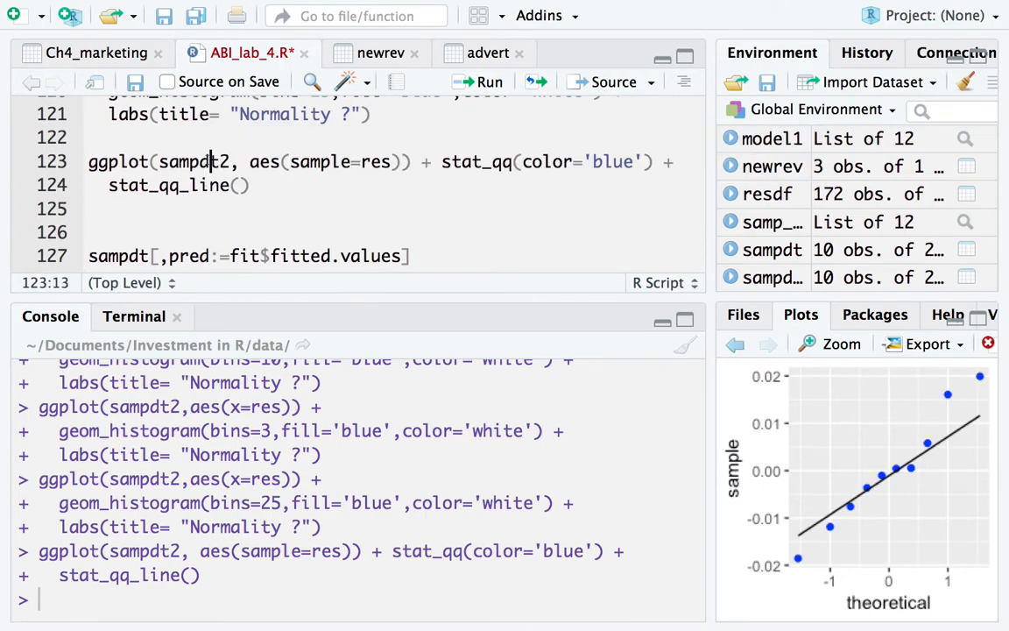
key(ctrl+Return)
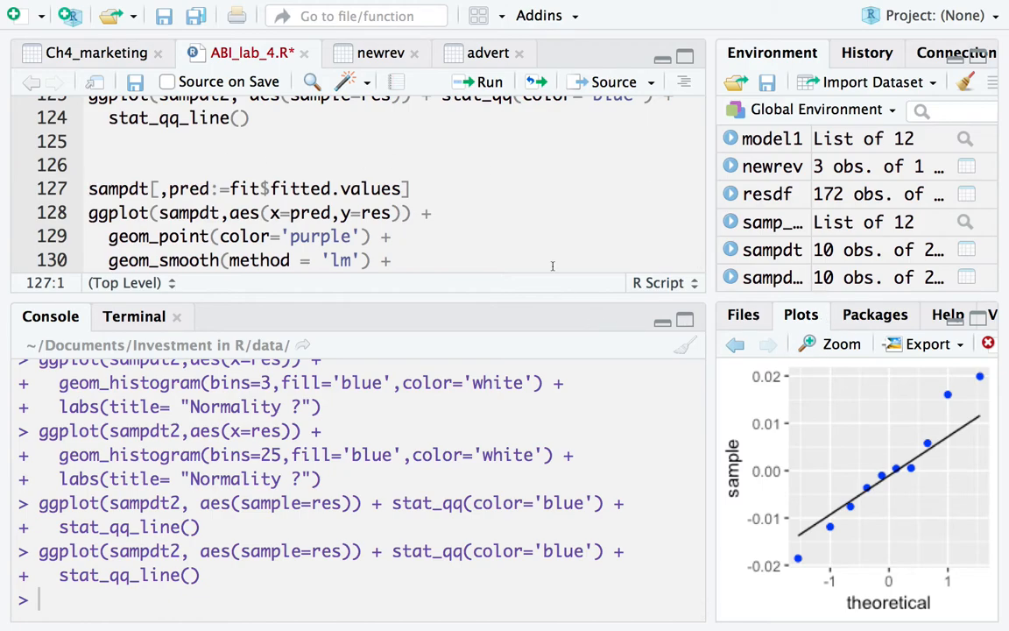
Delete the extra blank line and the pasted sampdt[,pred:=fit$fitted.values] line above the Equal Variance plot code
scroll(479, 145, up, 2)
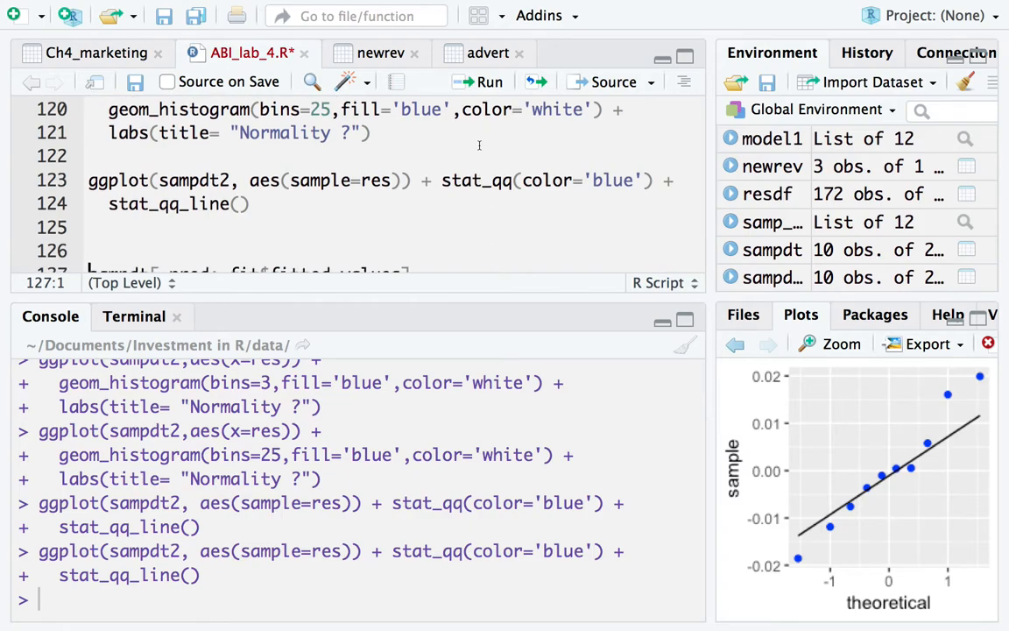
scroll(479, 144, down, 3)
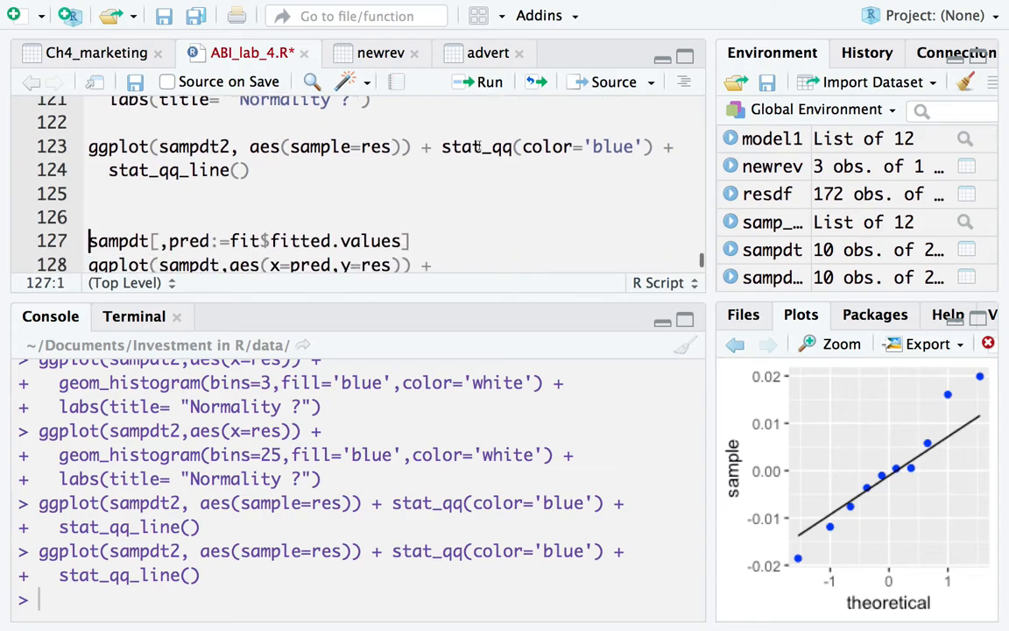
click(192, 169)
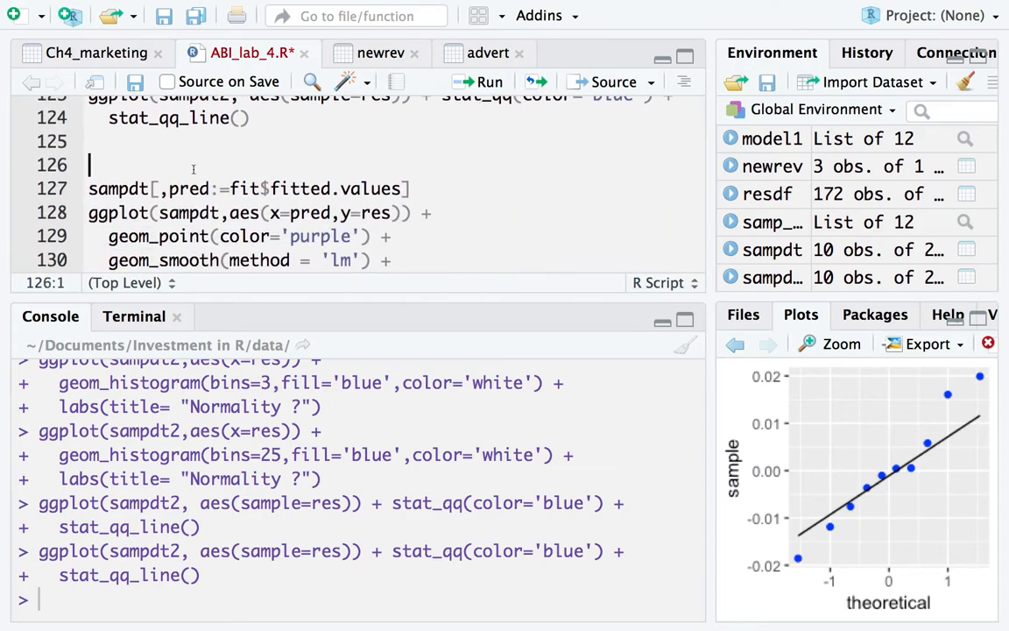
key(BackSpace)
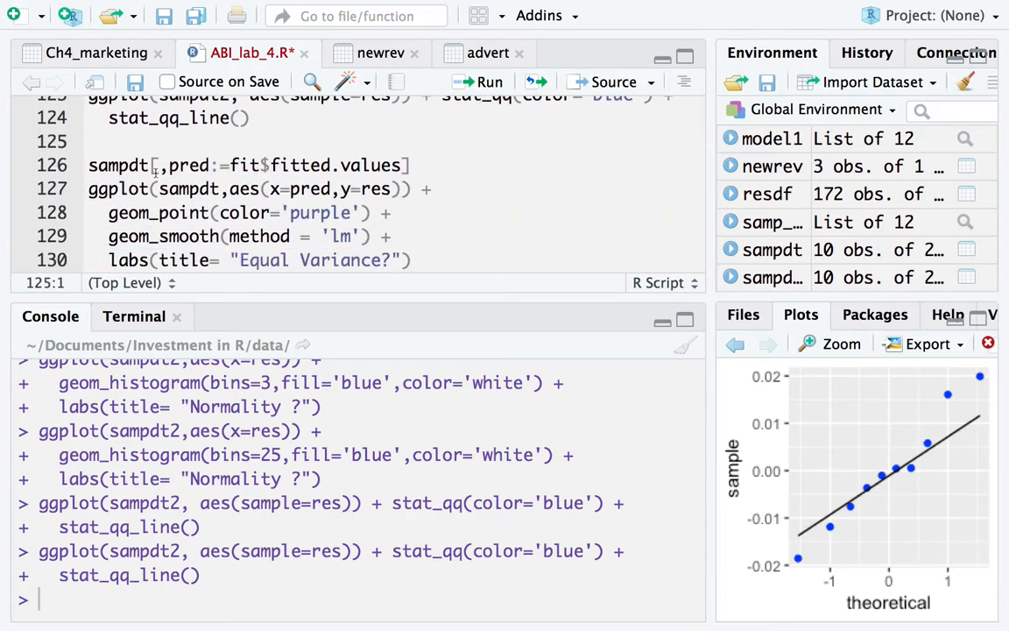
click(437, 167)
key(shift+Home)
key(BackSpace)
key(BackSpace)
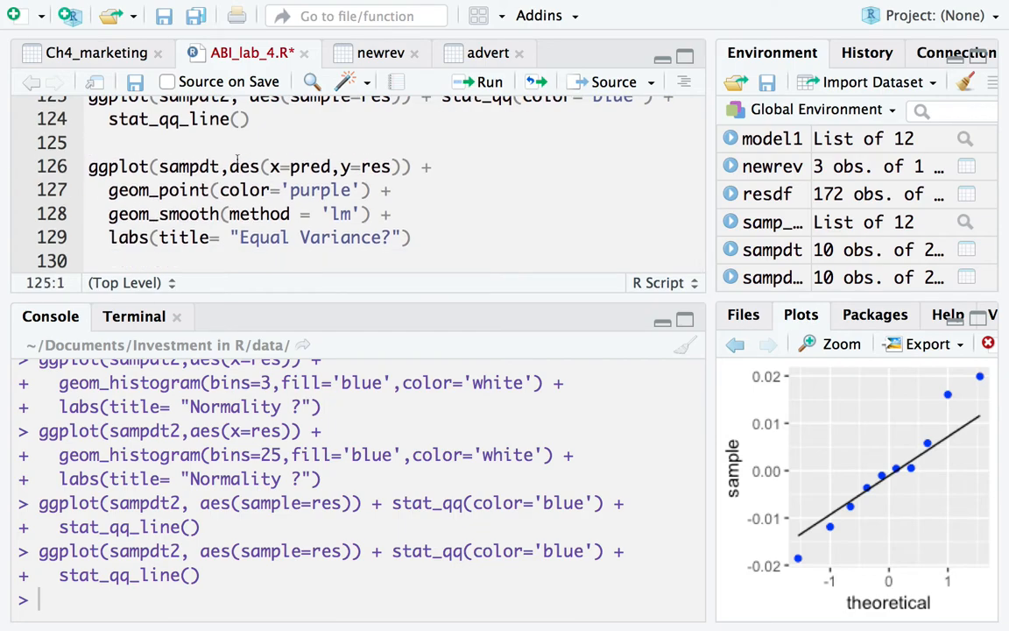
Change the pasted Equal Variance plot's data to sampdt2, run its code, and examine the plot in the zoom window
click(220, 167)
text(2)
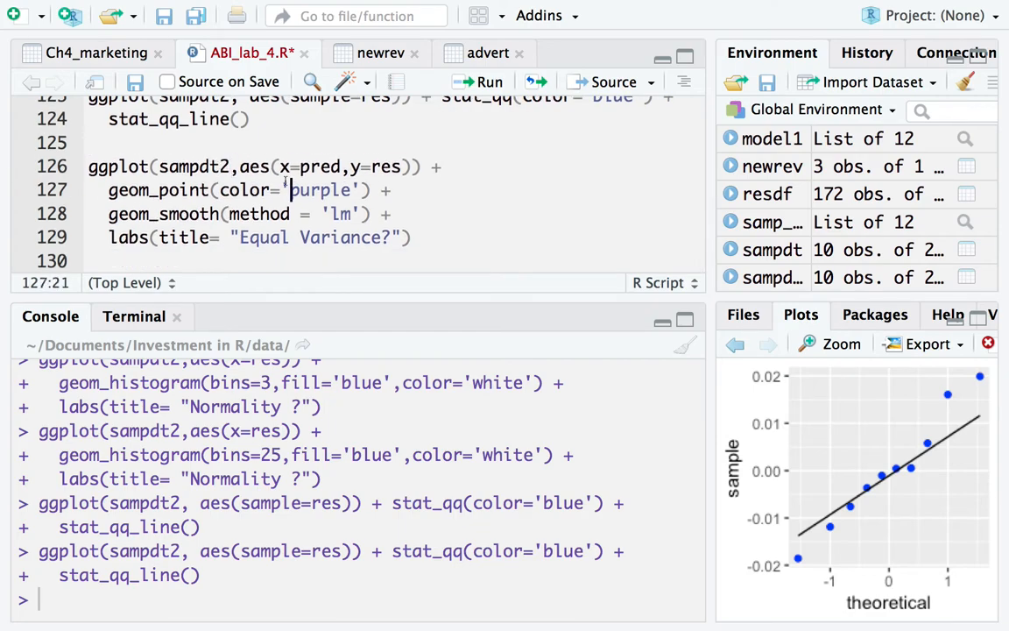
click(262, 166)
key(ctrl+Return)
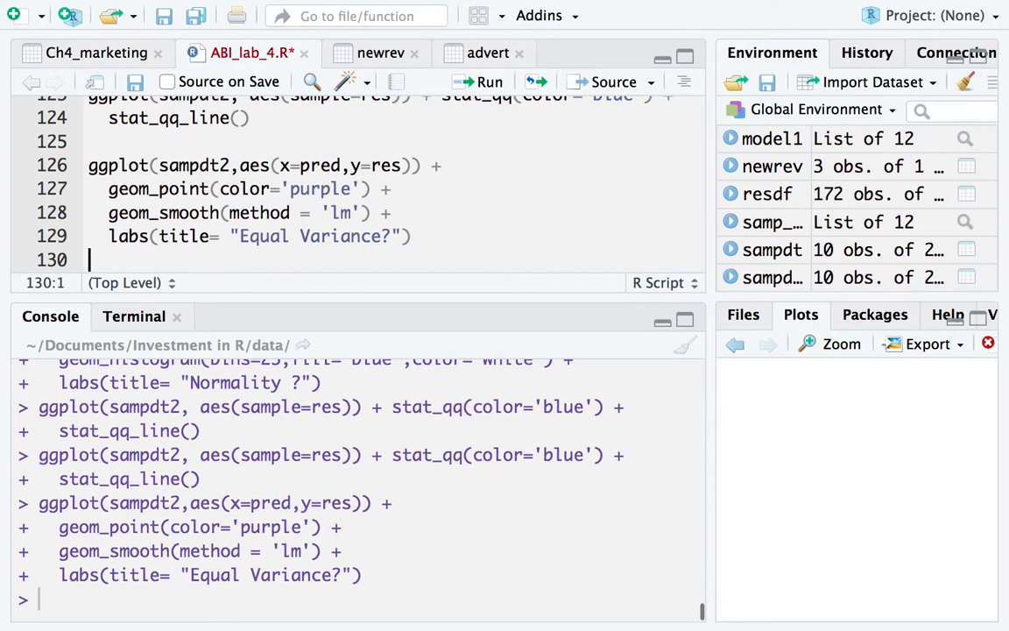
click(858, 350)
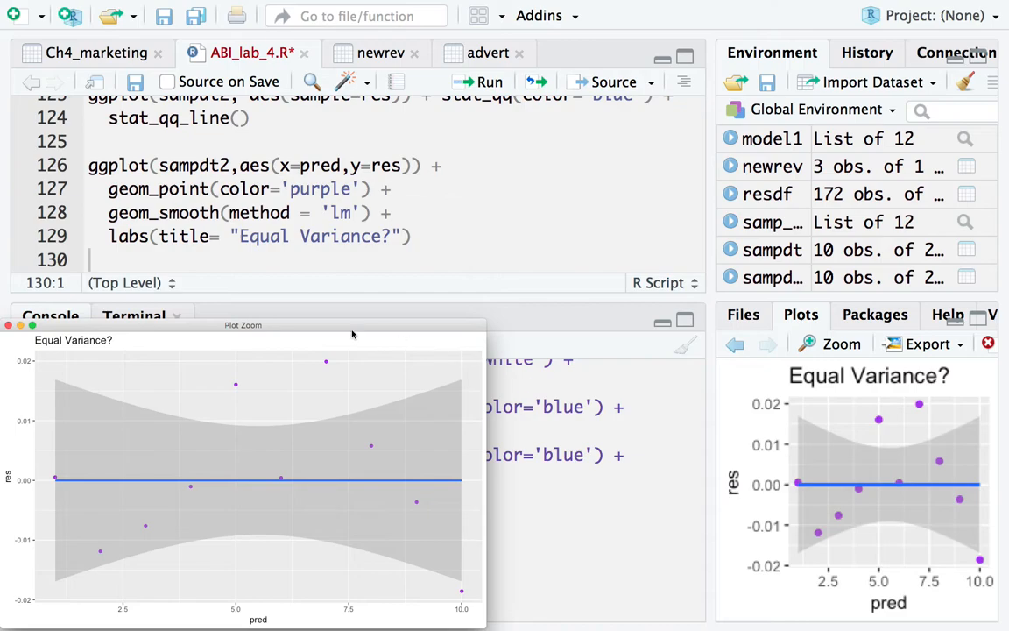
drag(351, 331, 477, 214)
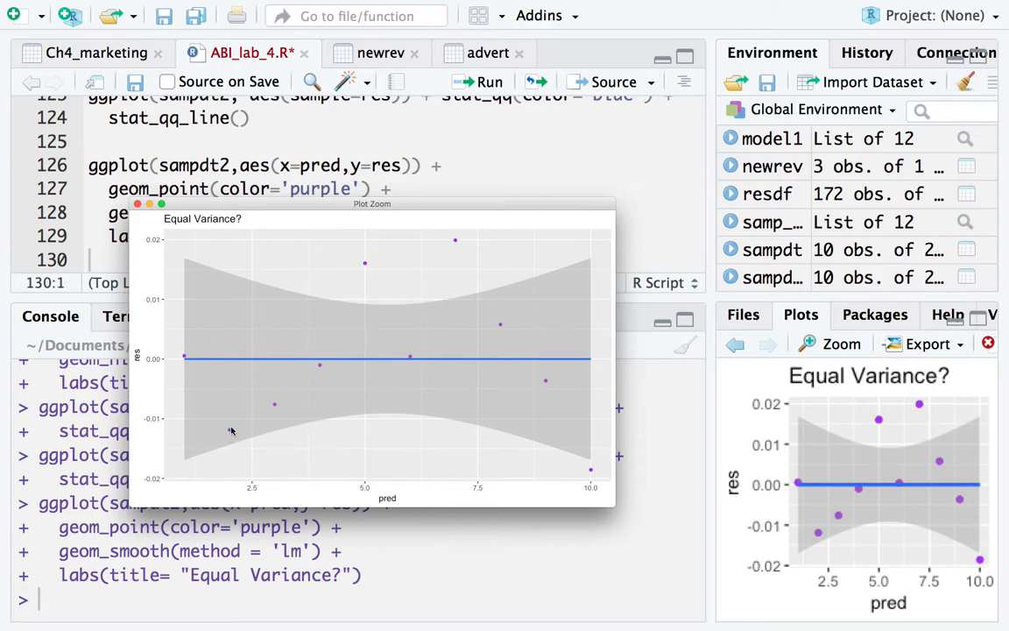
Close the enlarged Equal Variance plot and save the ABI_lab_4.R script
click(137, 204)
click(340, 188)
key(super+s)
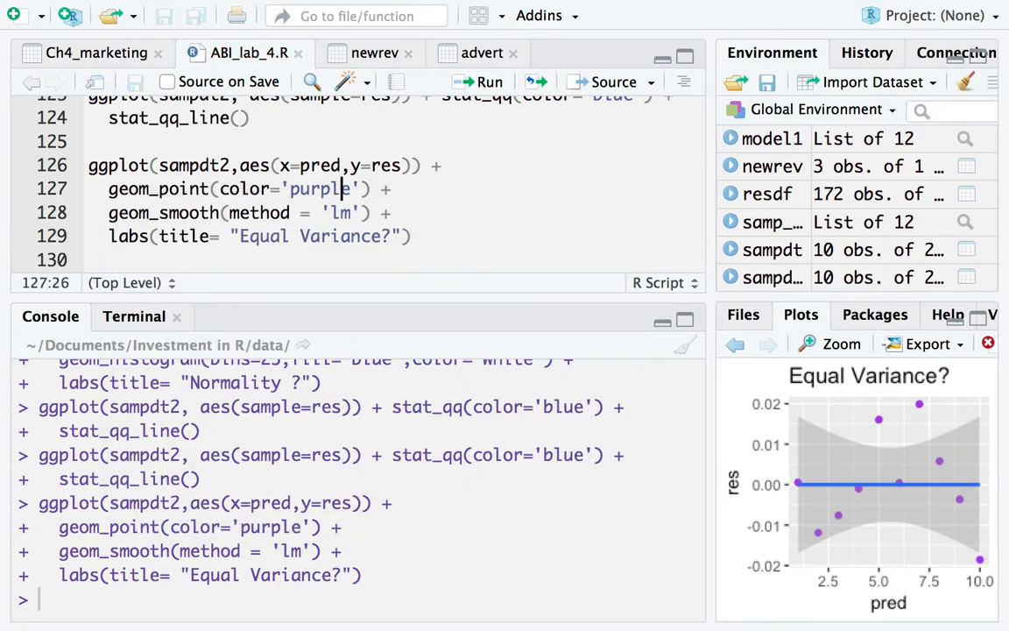
Switch to the lecture slides and advance from the Transforming Data code to its plots on page 38
scroll(368, 232, up, 5)
scroll(369, 232, up, 2)
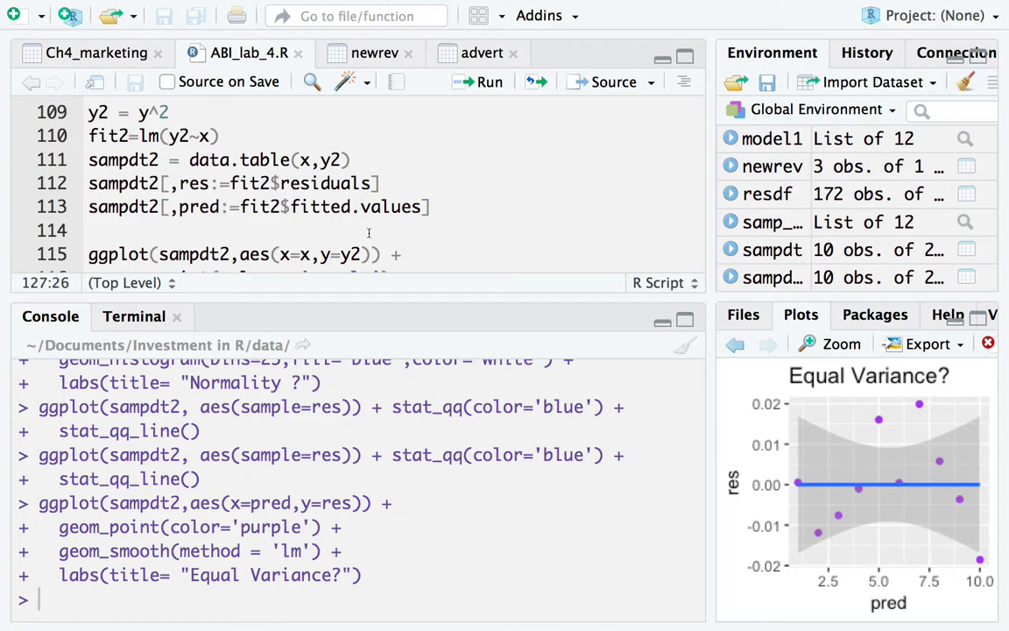
key(ctrl+Left)
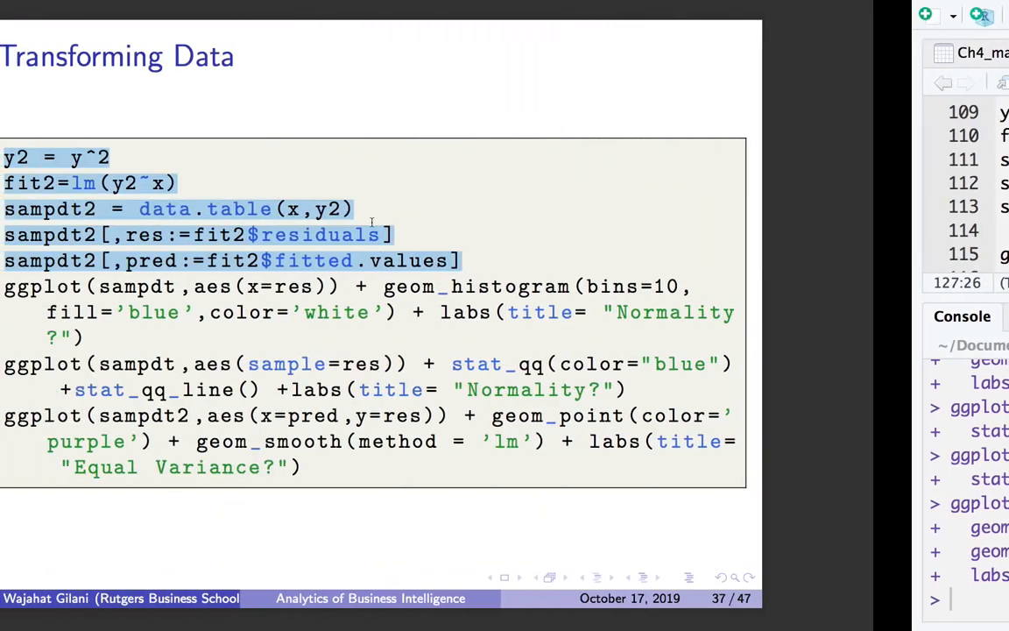
click(360, 282)
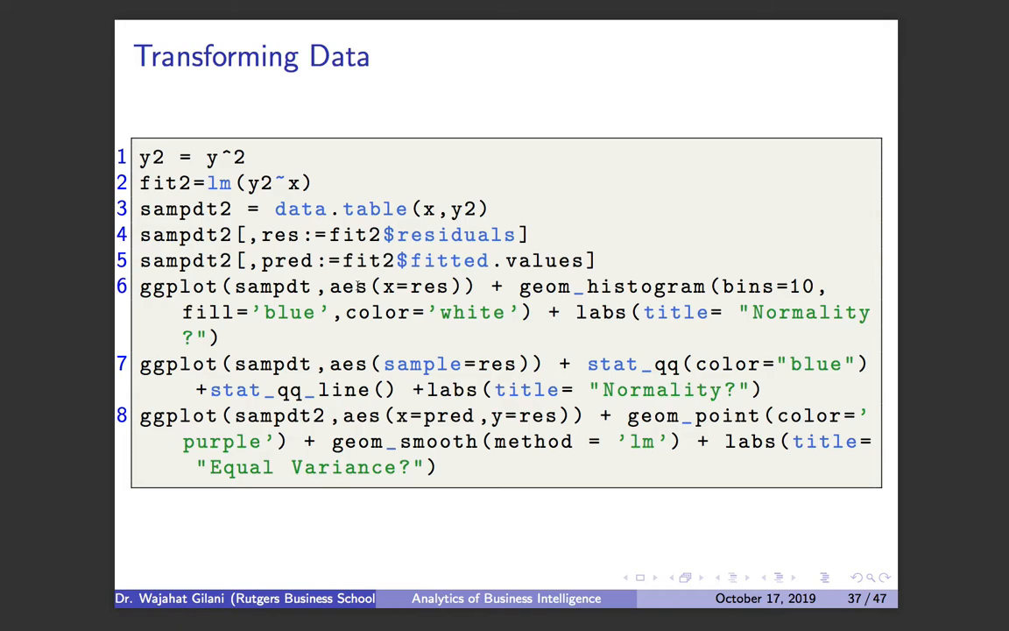
key(Right)
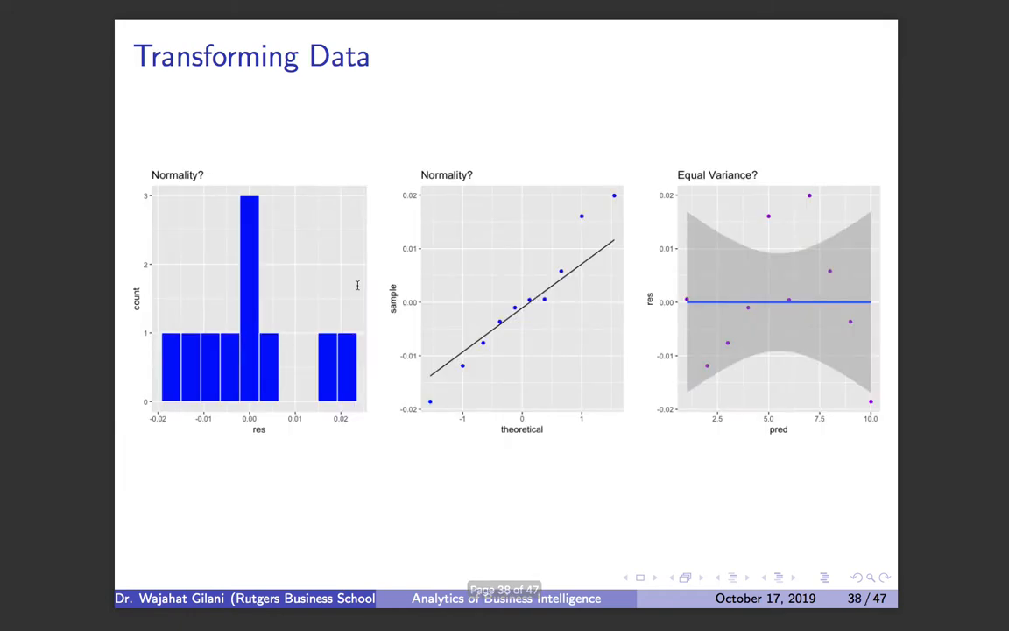
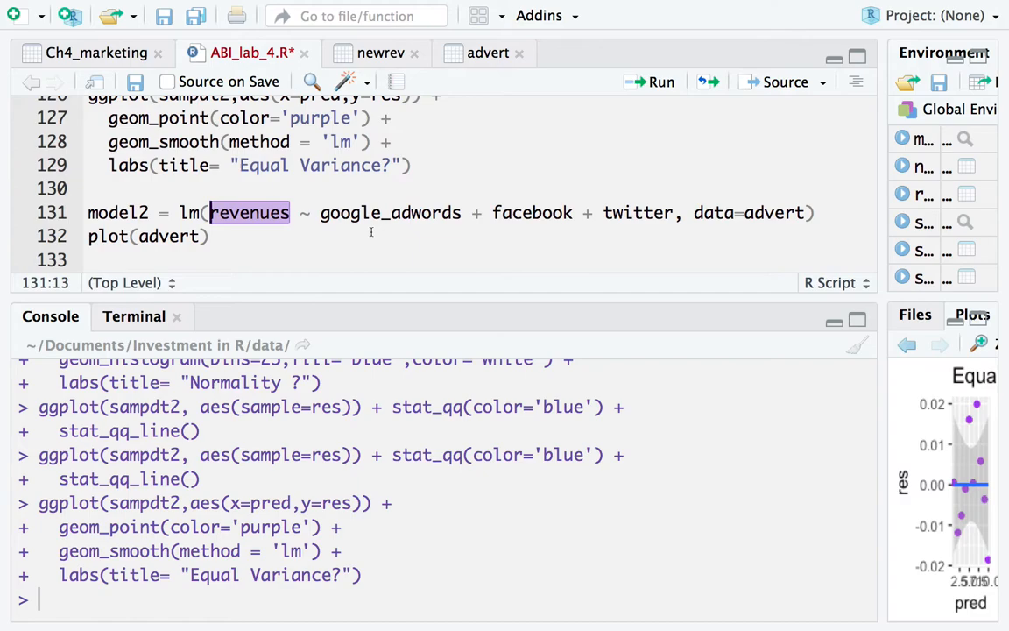
Review the terms of the model2 formula and run its line regressing revenues on google_adwords, facebook and twitter from advert
double_click(381, 212)
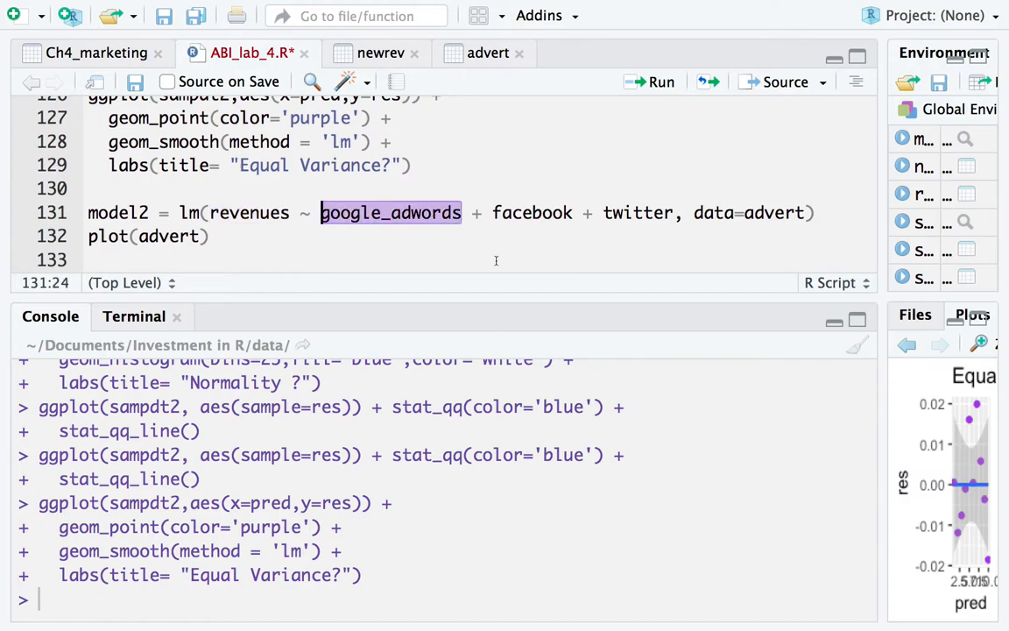
click(502, 212)
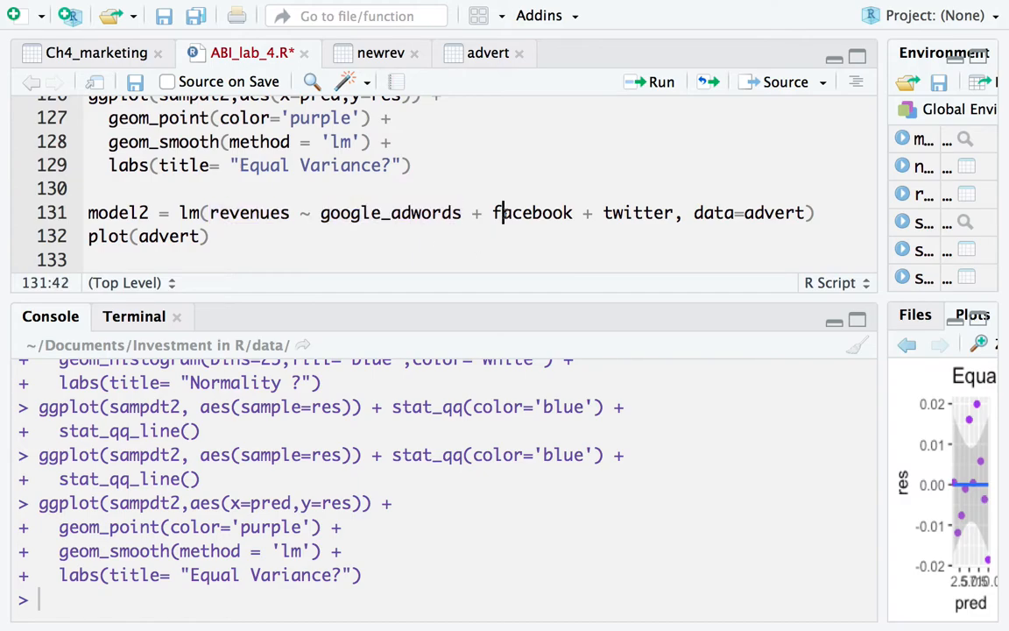
double_click(471, 212)
click(584, 212)
double_click(585, 212)
click(778, 212)
click(655, 213)
click(552, 213)
double_click(375, 213)
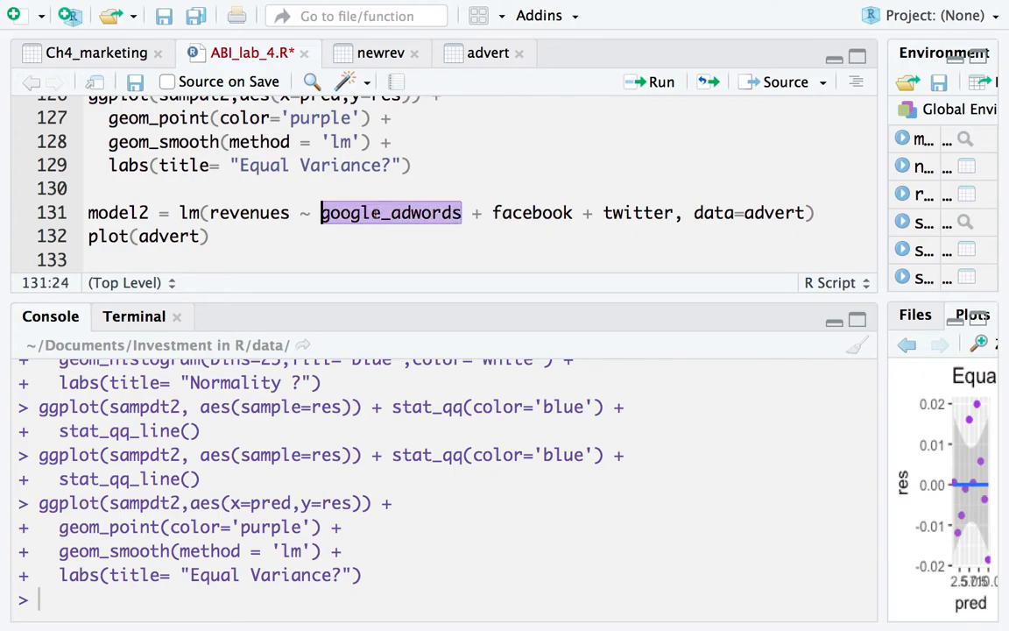
click(372, 213)
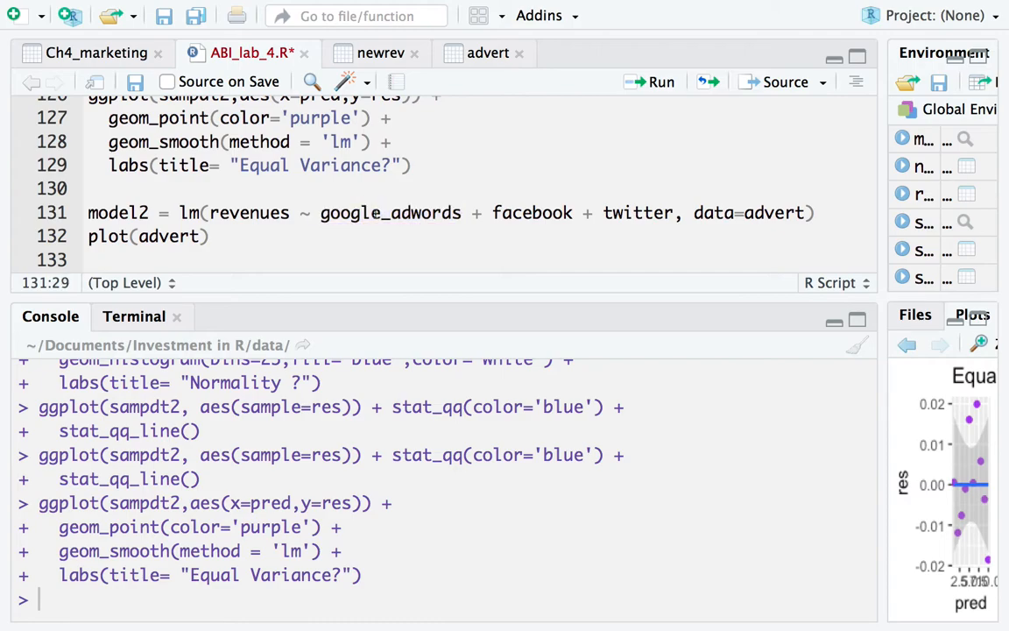
key(ctrl+Return)
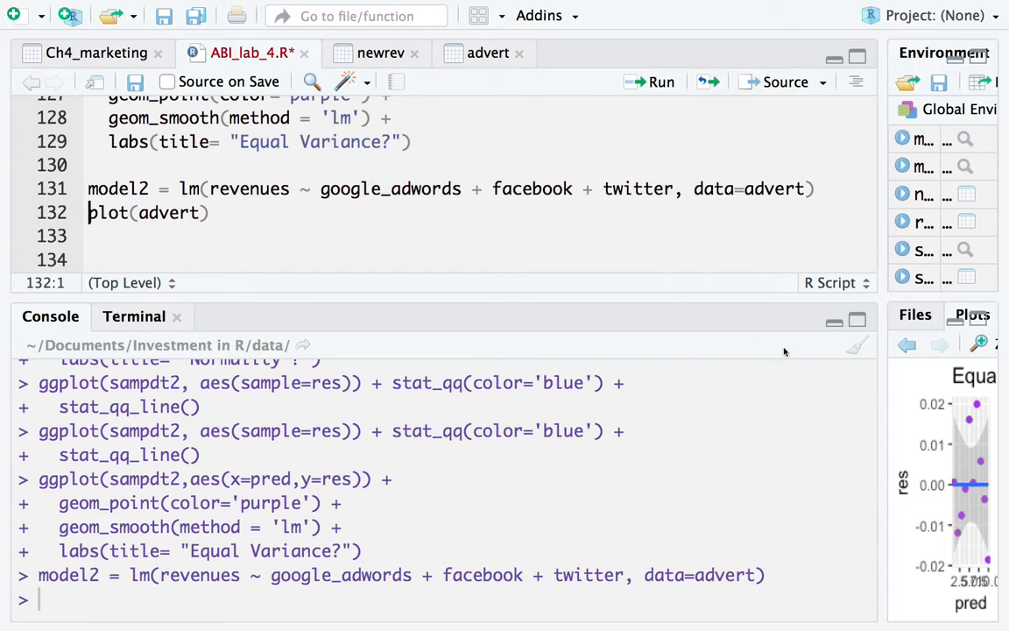
Check the Multiple Regression slide and try to draw the scatterplot matrix by running plot(advert)
drag(880, 349, 861, 351)
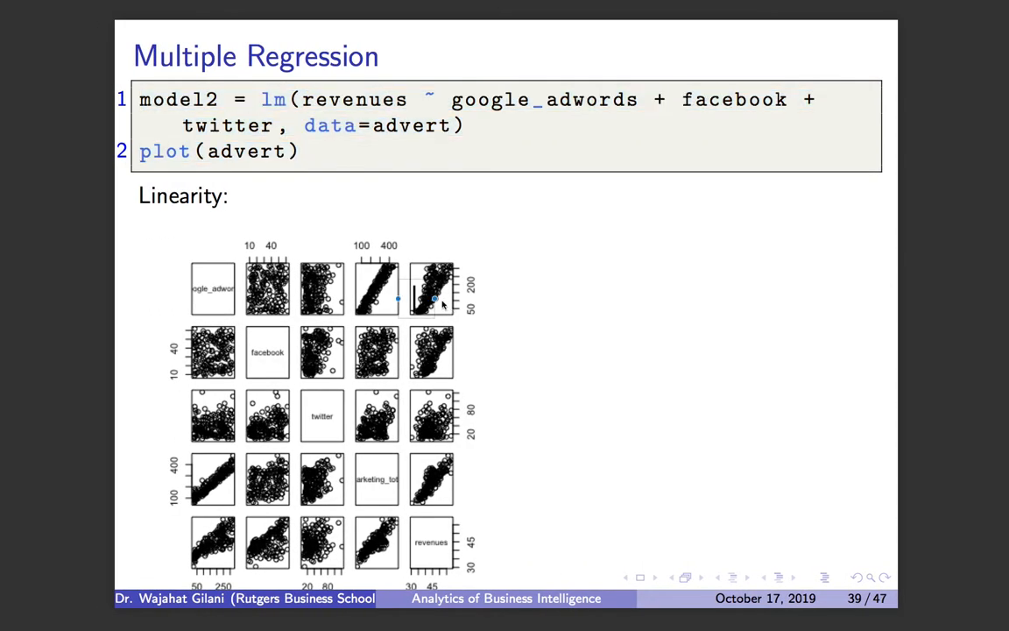
key(ctrl+Right)
click(160, 213)
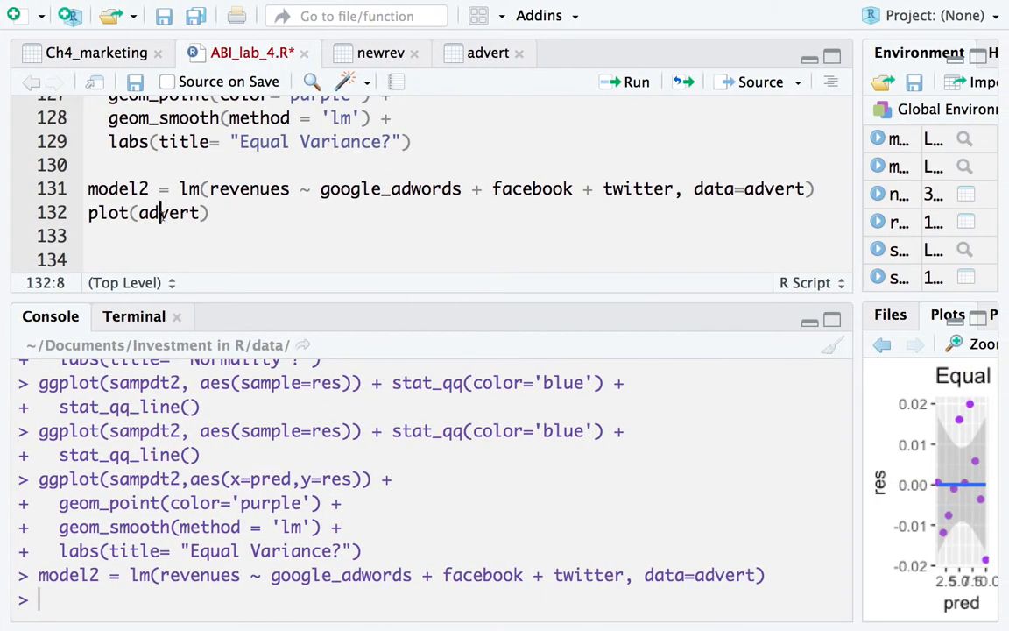
key(ctrl+Return)
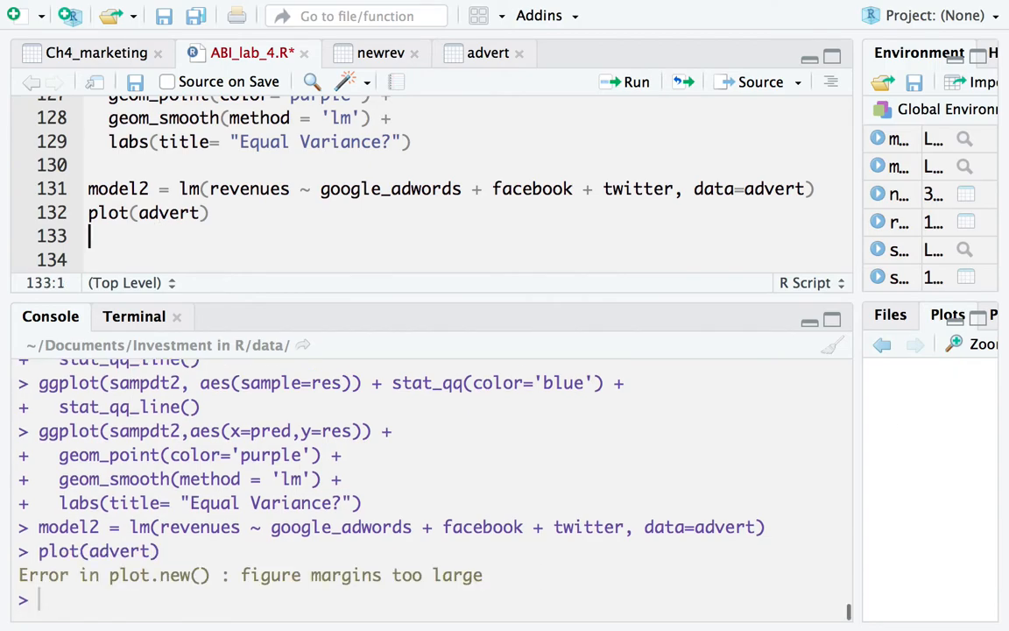
click(123, 213)
key(ctrl+Return)
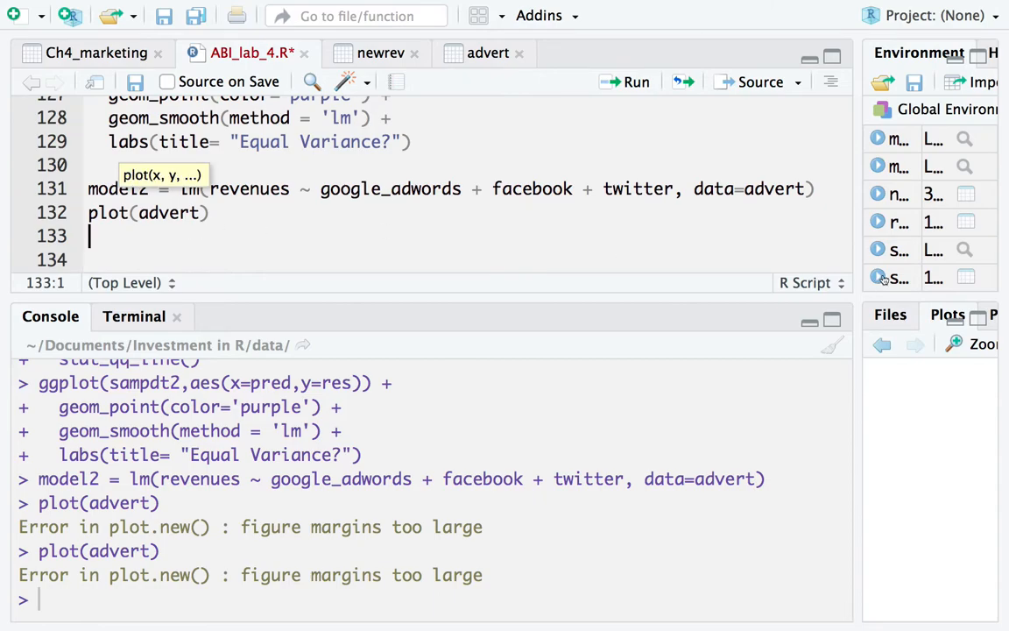
Widen the plot area, rerun plot(advert), and open the scatterplot matrix in the zoom window
drag(857, 247, 671, 247)
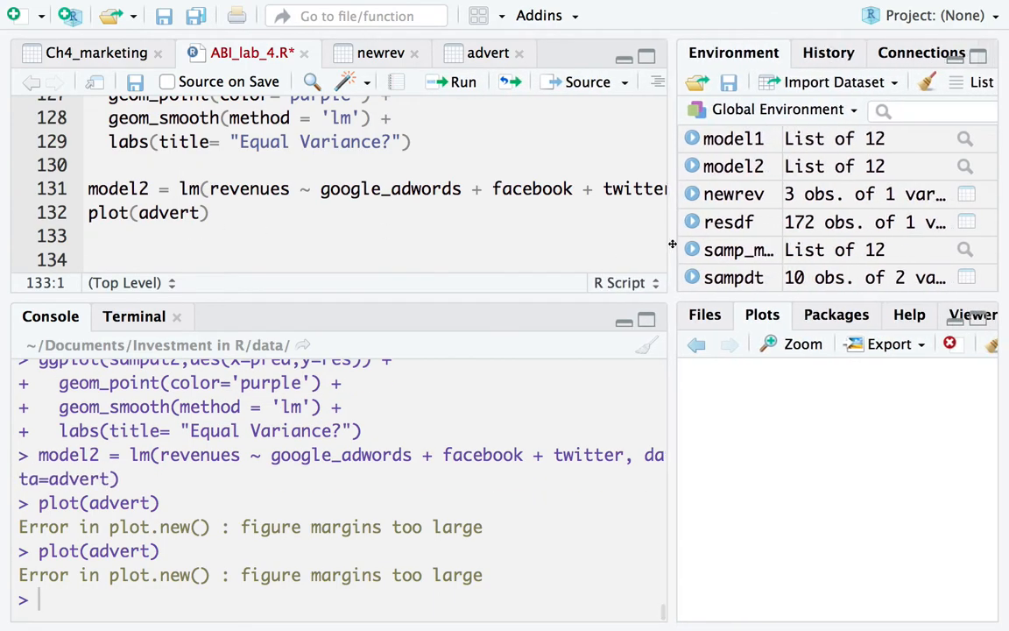
click(179, 213)
key(ctrl+Return)
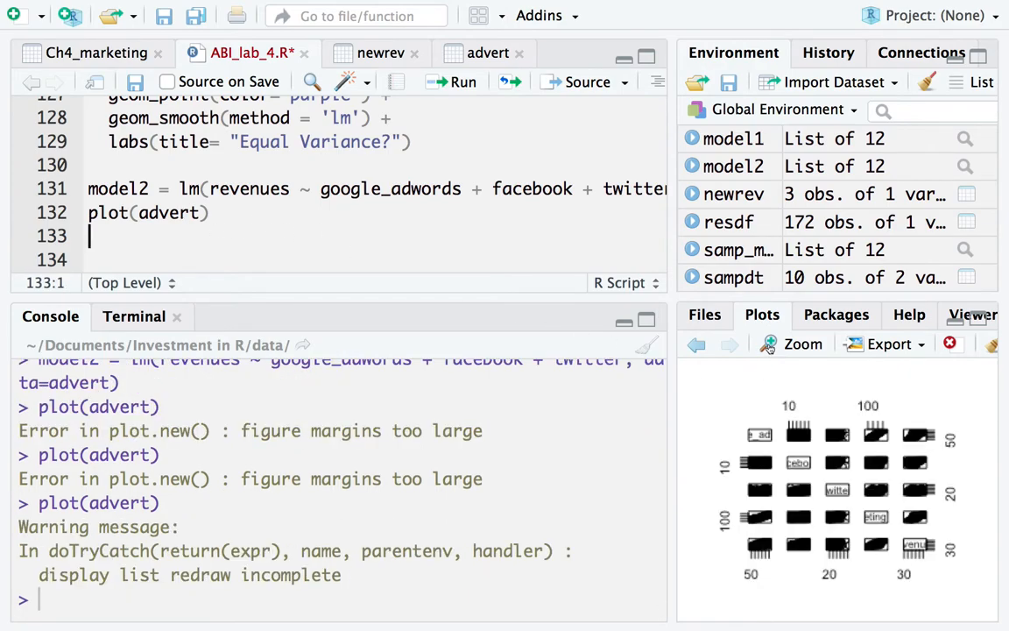
click(793, 343)
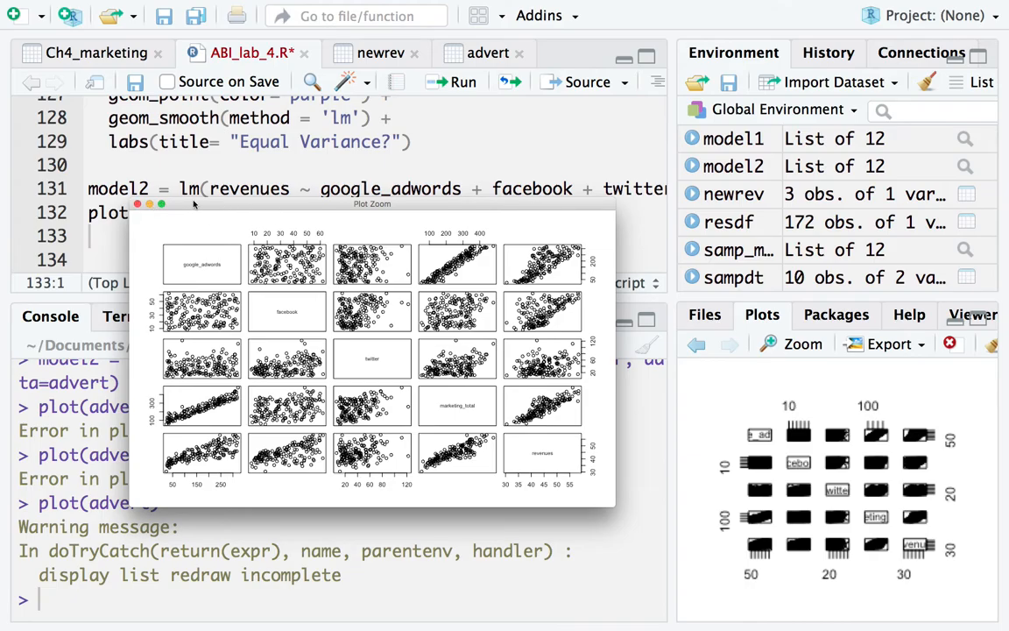
Enlarge the advert scatterplot matrix to full screen, examine the linearity of its variable pairs, and close it
click(161, 203)
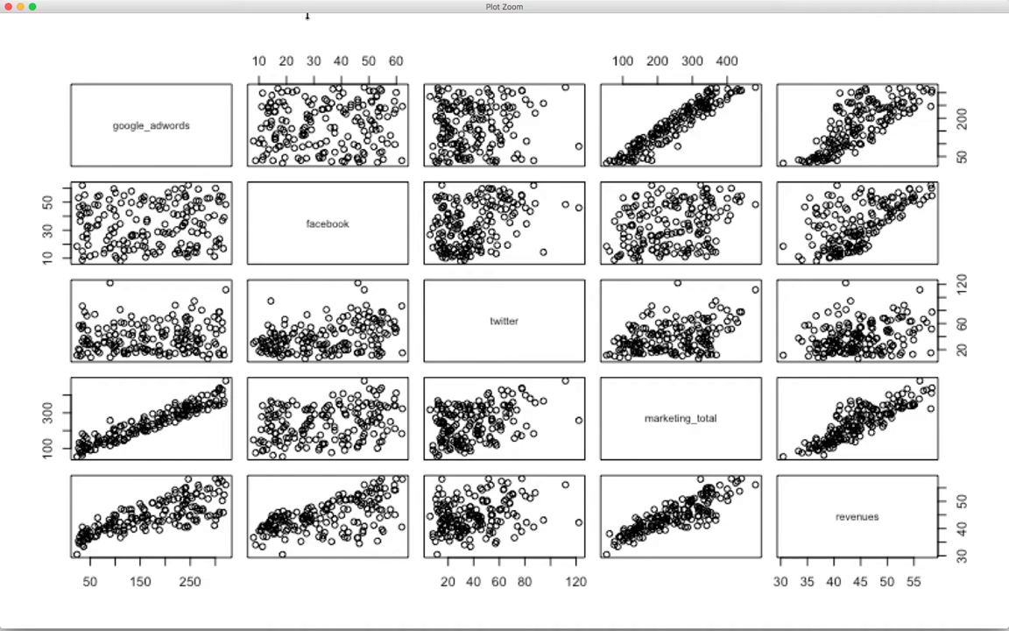
click(33, 7)
click(163, 205)
click(9, 8)
Place the cursor on line 134 of the script and advance the lecture slides to the resdf2 plots on page 40
click(241, 249)
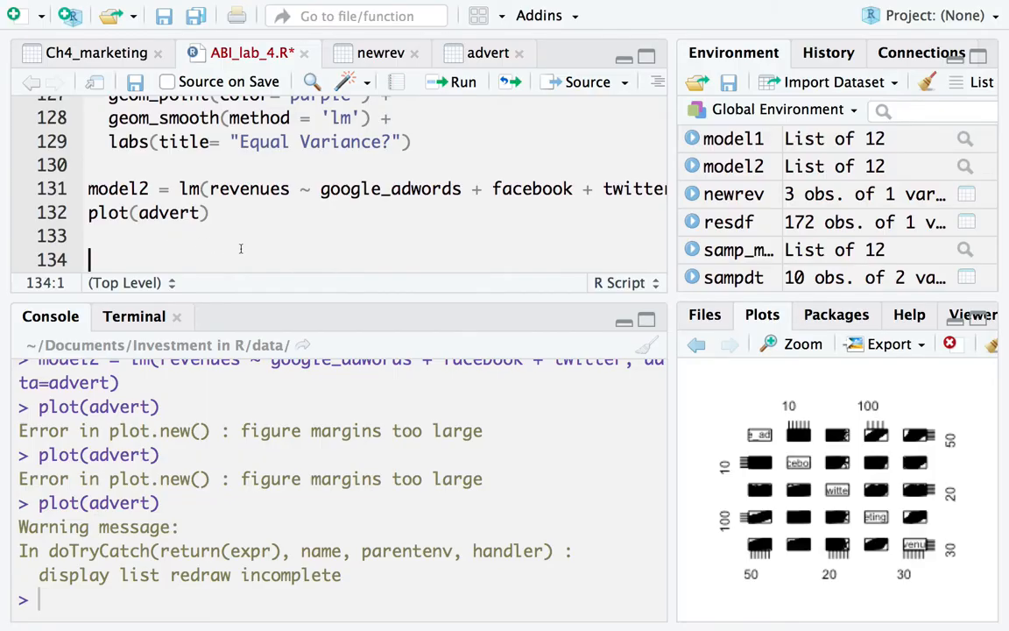
key(ctrl+Left)
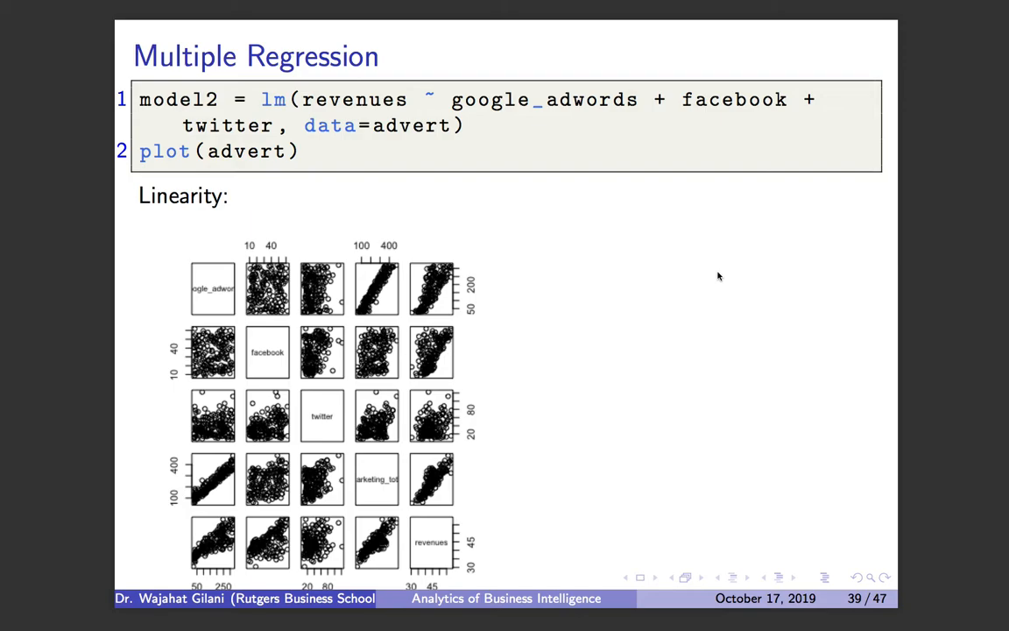
key(Right)
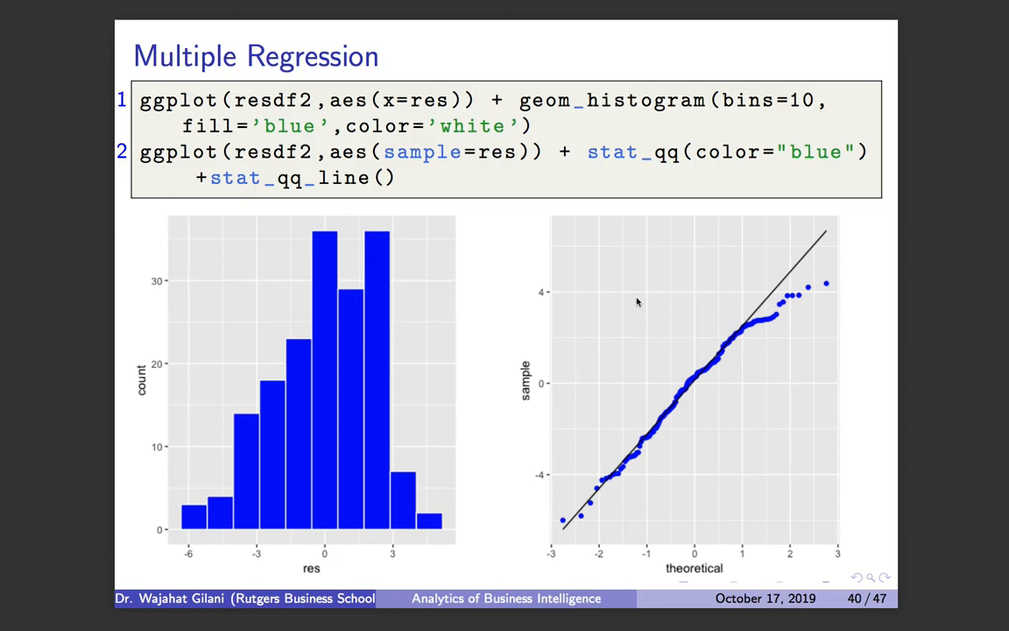
key(Left)
key(Right)
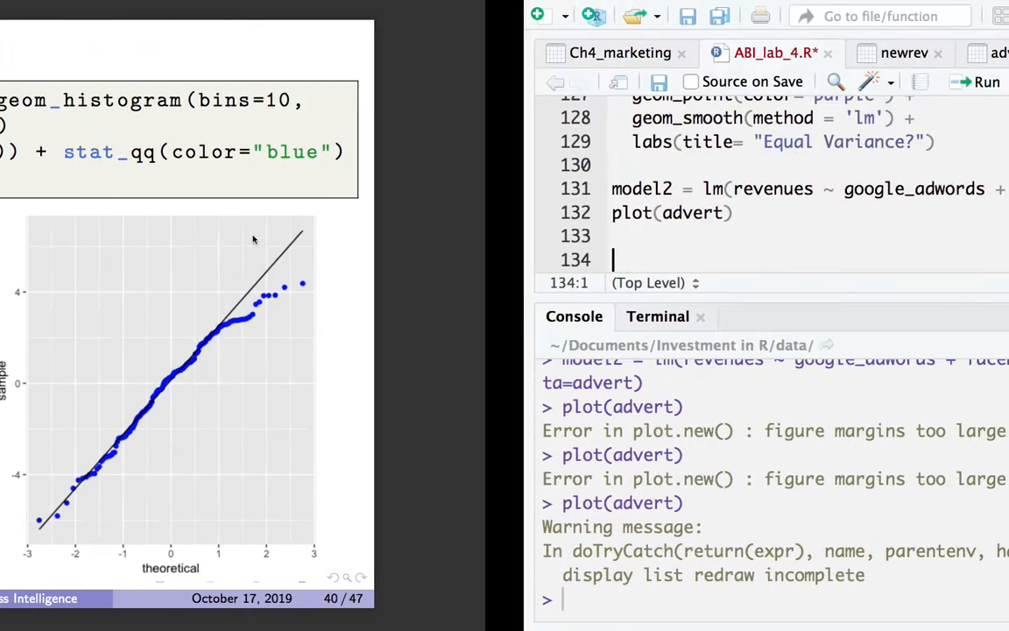
On line 134, write a resdf2 data.table whose res column is model2$residuals
text(resdf)
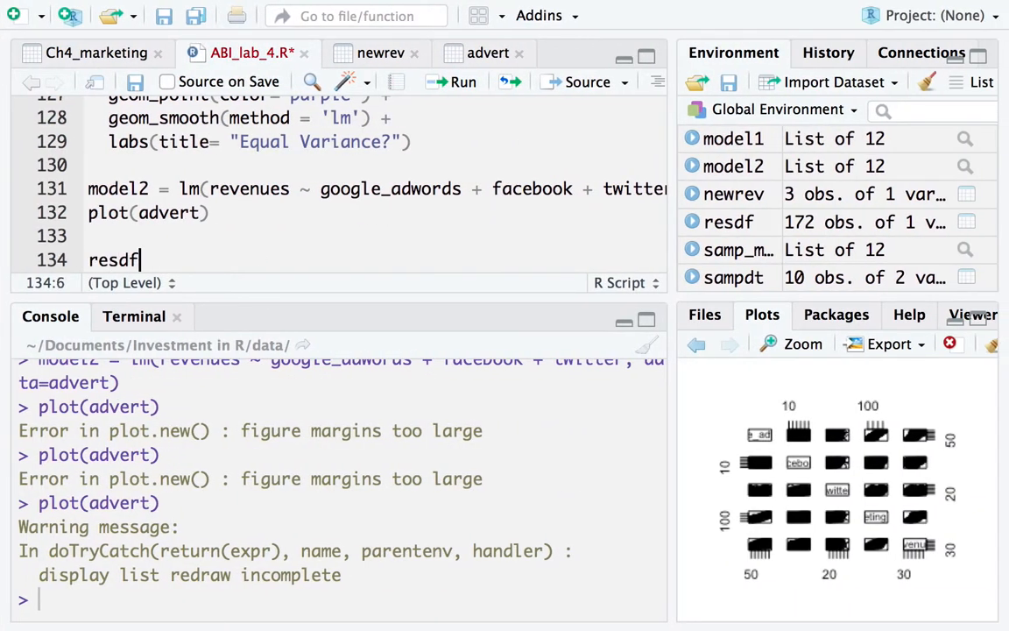
text(2 = data.t)
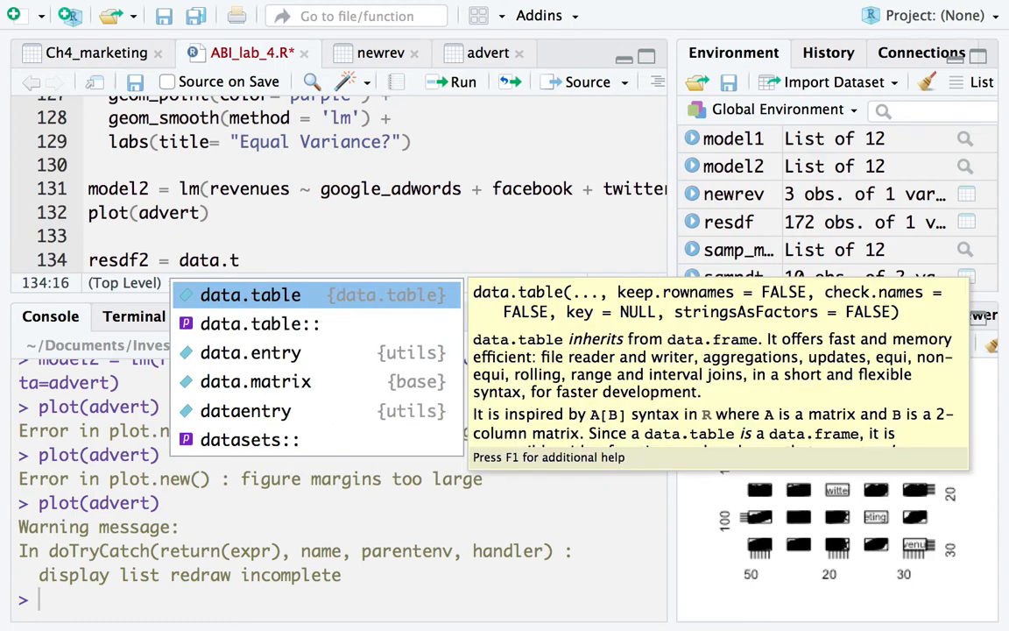
key(Return)
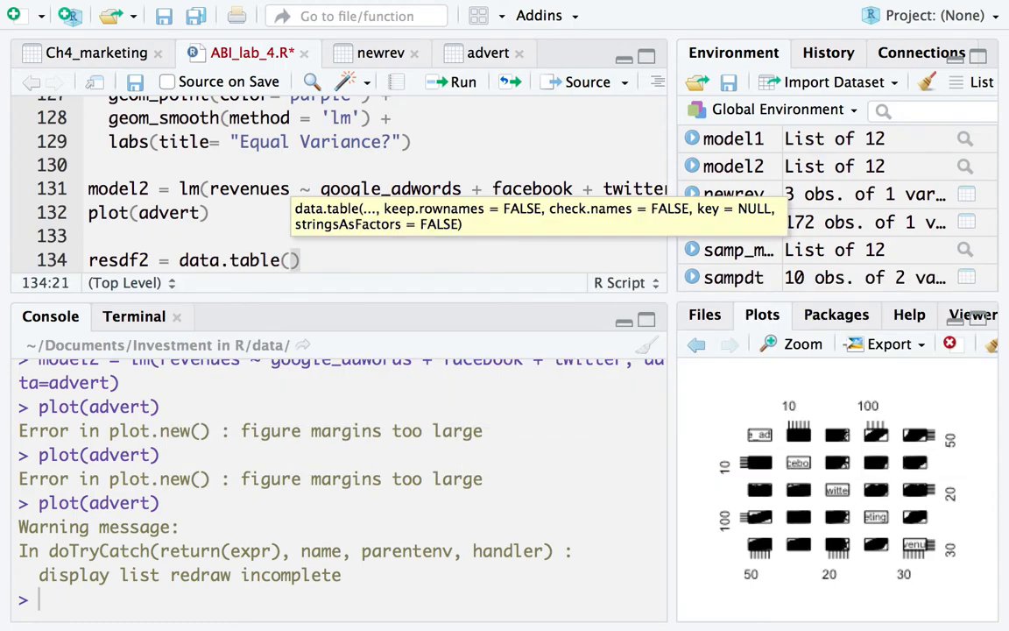
text(res = )
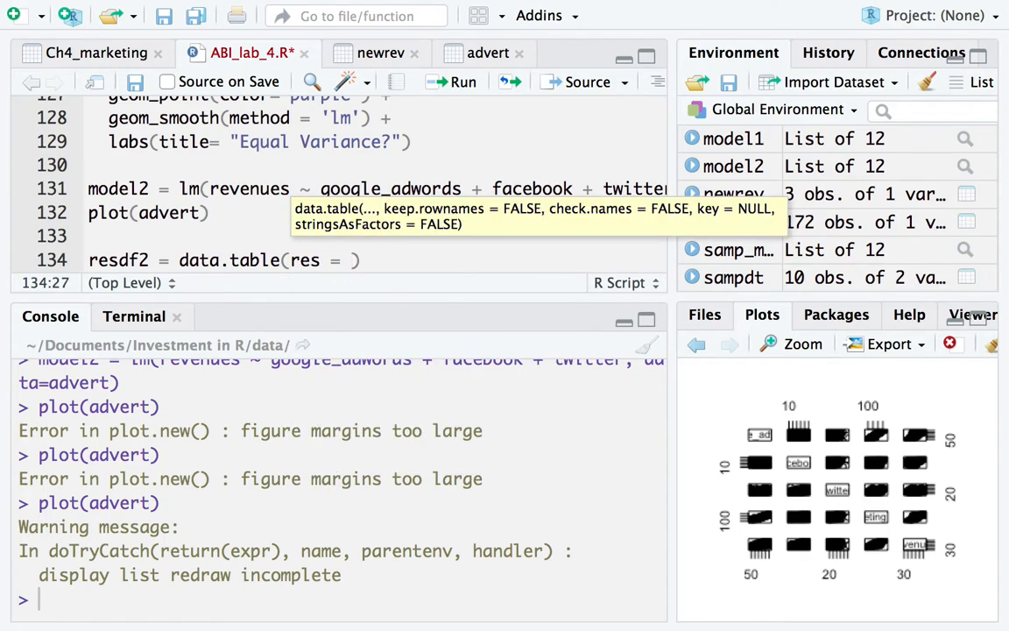
text(model2$)
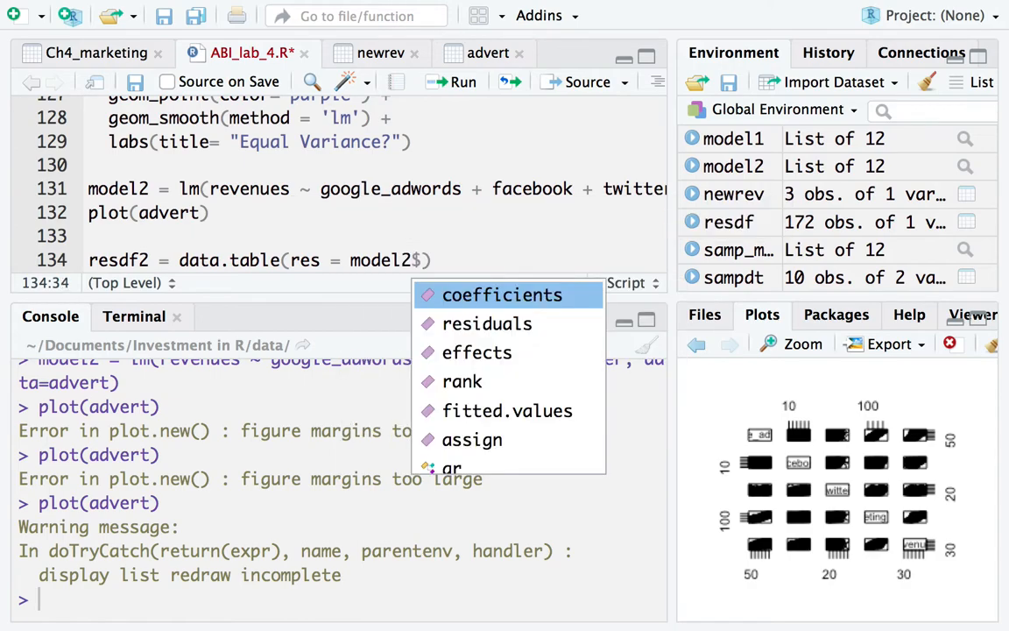
click(444, 324)
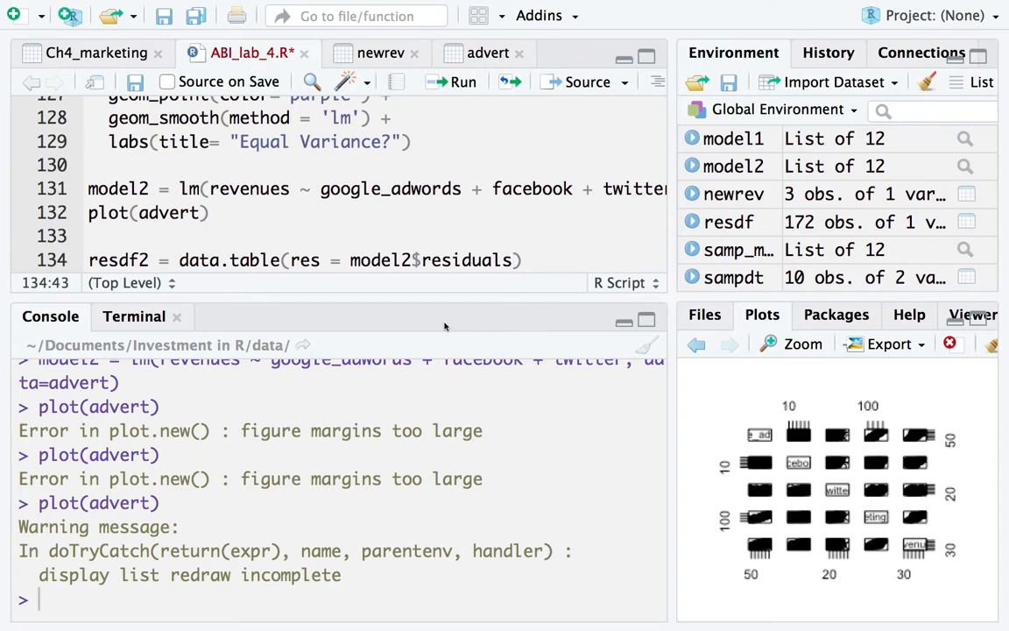
Widen the script area, add pred=model2$fitted.values to the resdf2 data.table, and run the line
text(,pre)
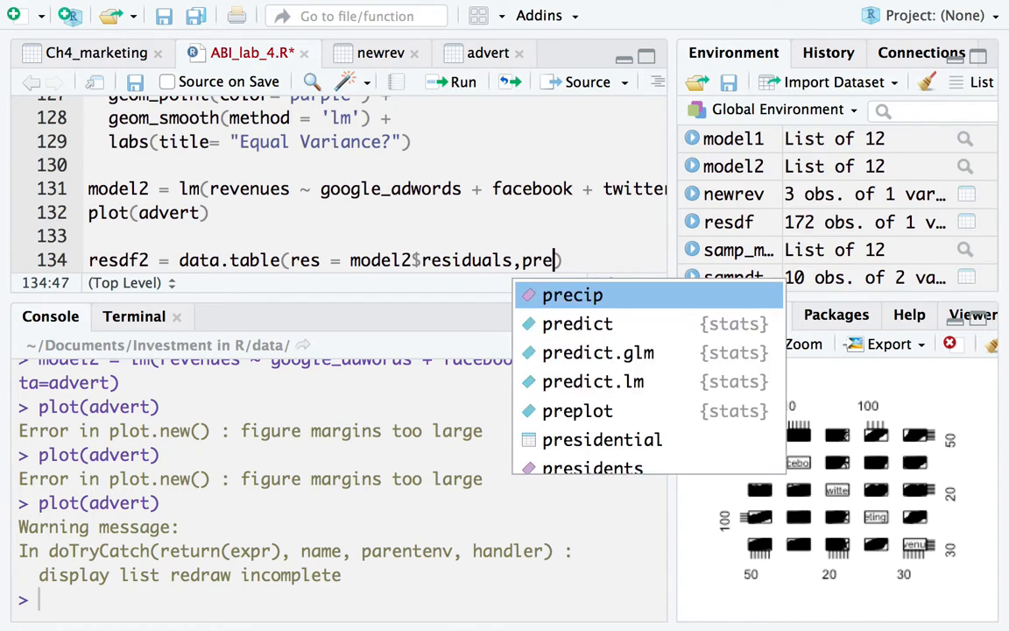
key(Escape)
drag(673, 215, 877, 237)
key(Right)
key(Left)
text(d)
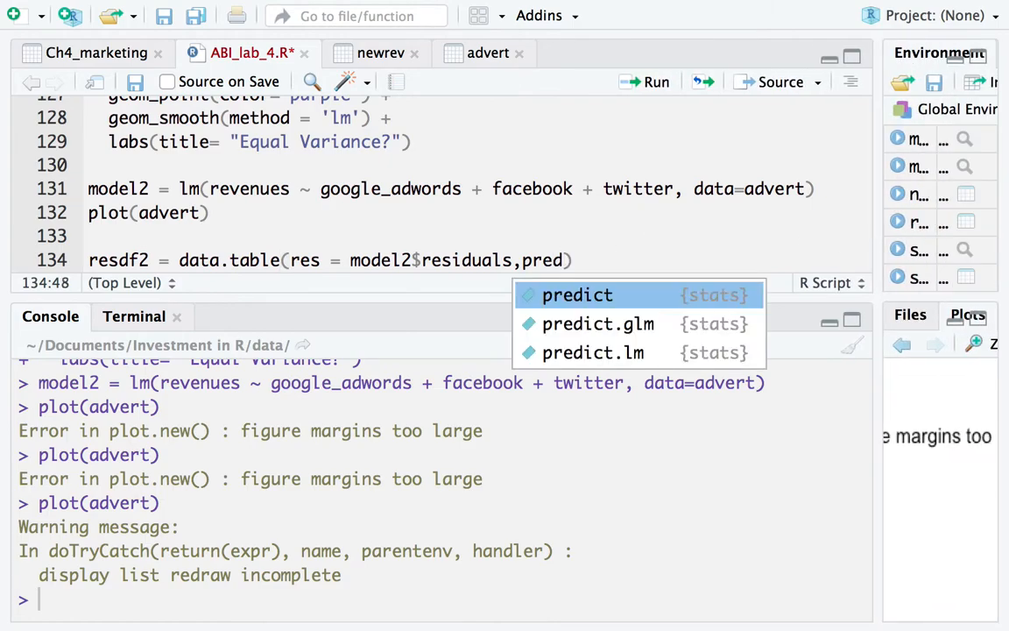
text(=model2)
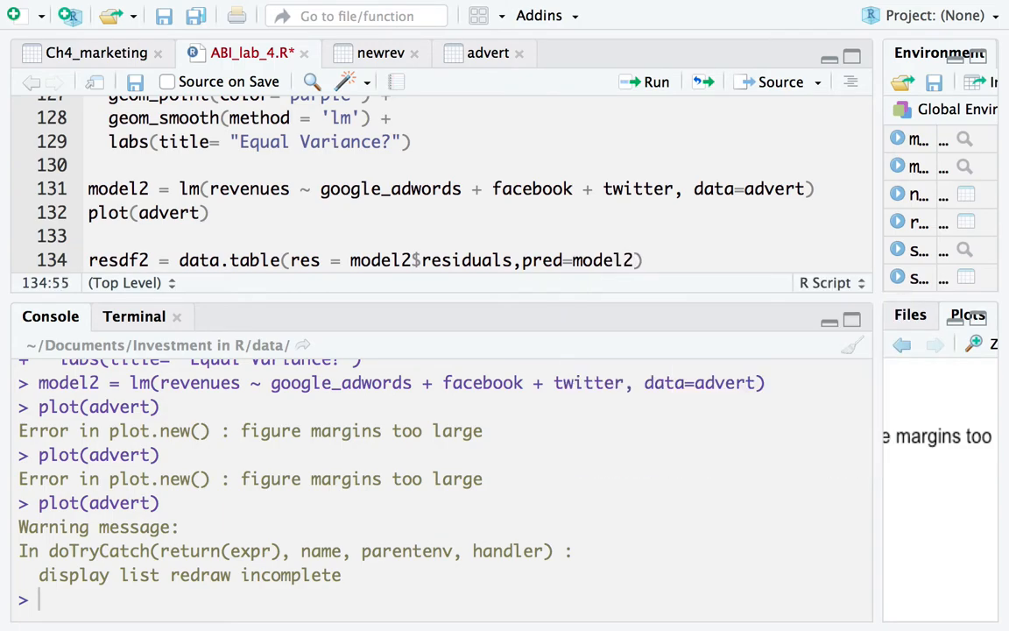
text($)
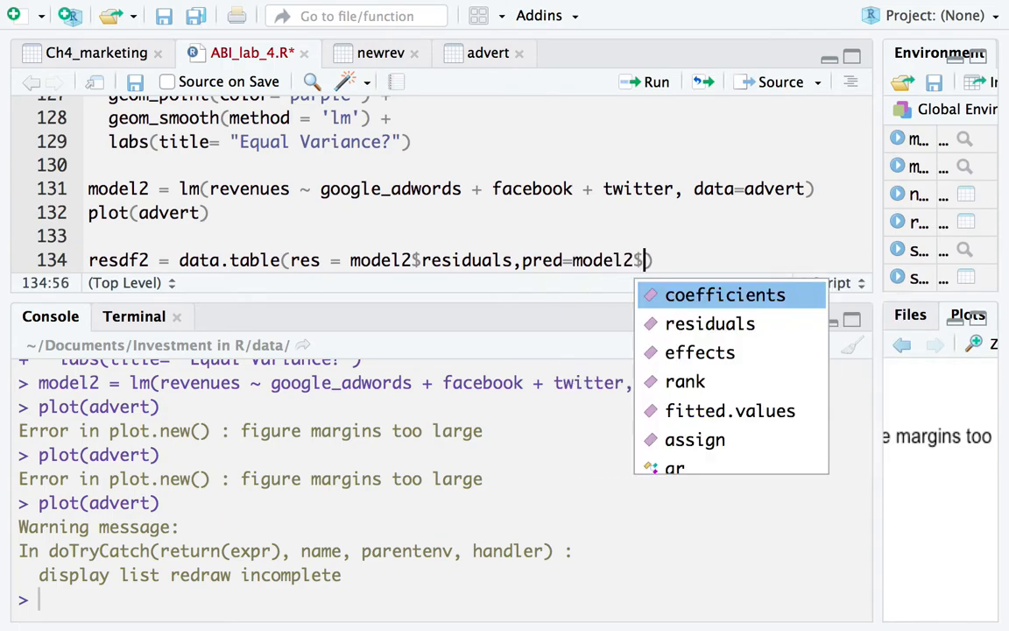
click(691, 401)
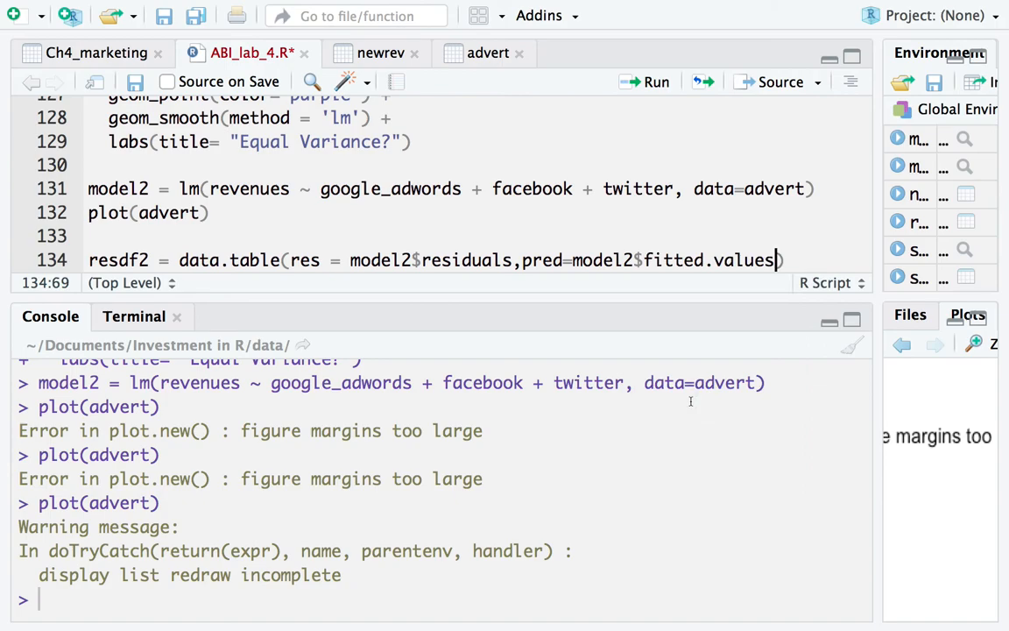
key(ctrl+Return)
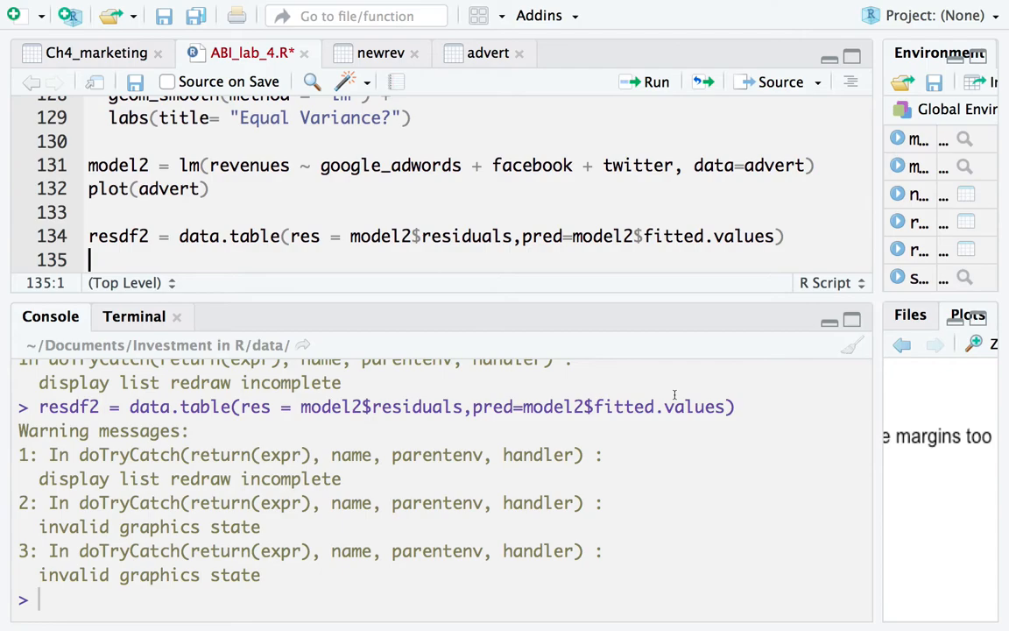
click(532, 236)
key(super+Return)
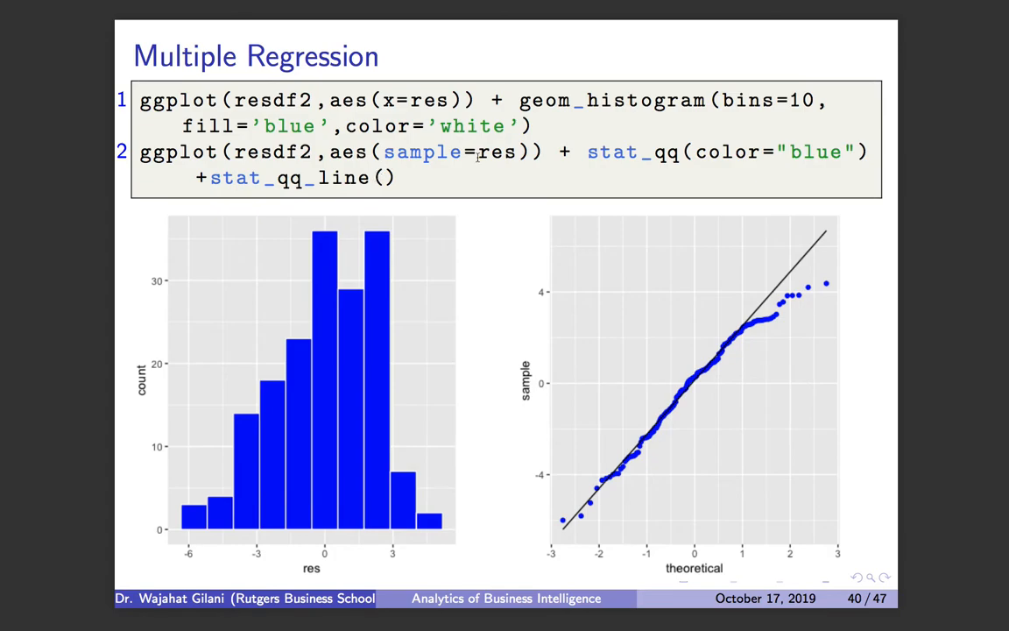
Check the histogram code on the slide, and copy the sampdt2 histogram and Q-Q plot code from script lines 119 to 124
drag(545, 124, 145, 107)
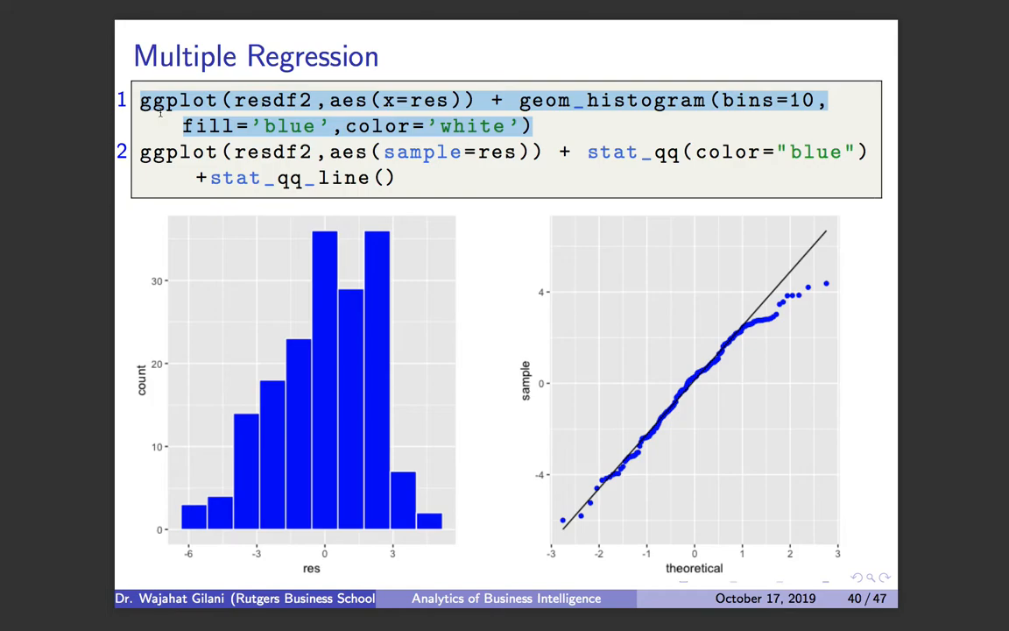
click(271, 128)
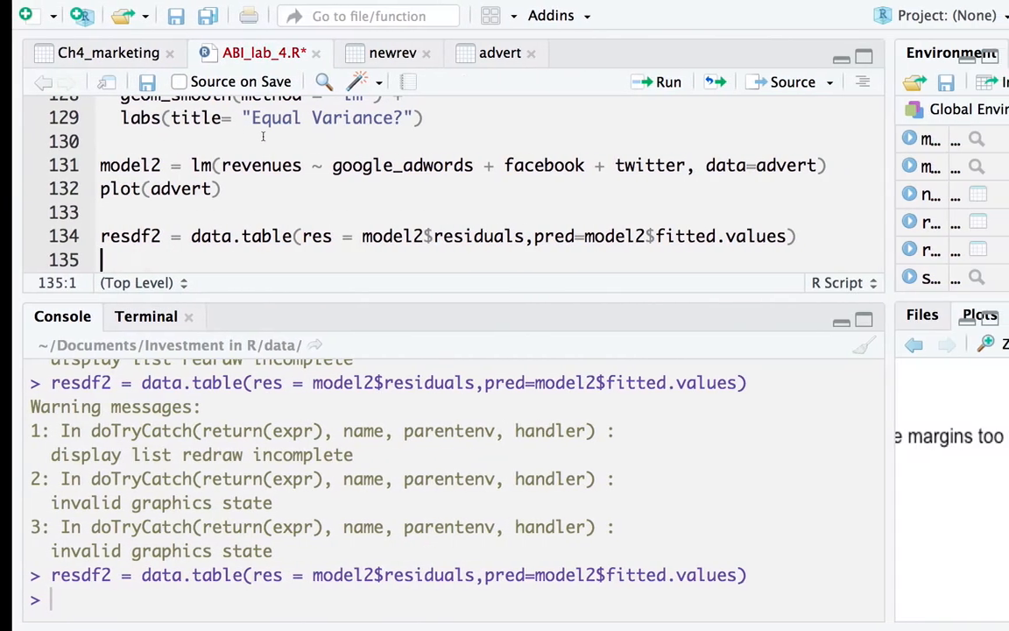
scroll(252, 148, up, 5)
scroll(251, 148, up, 4)
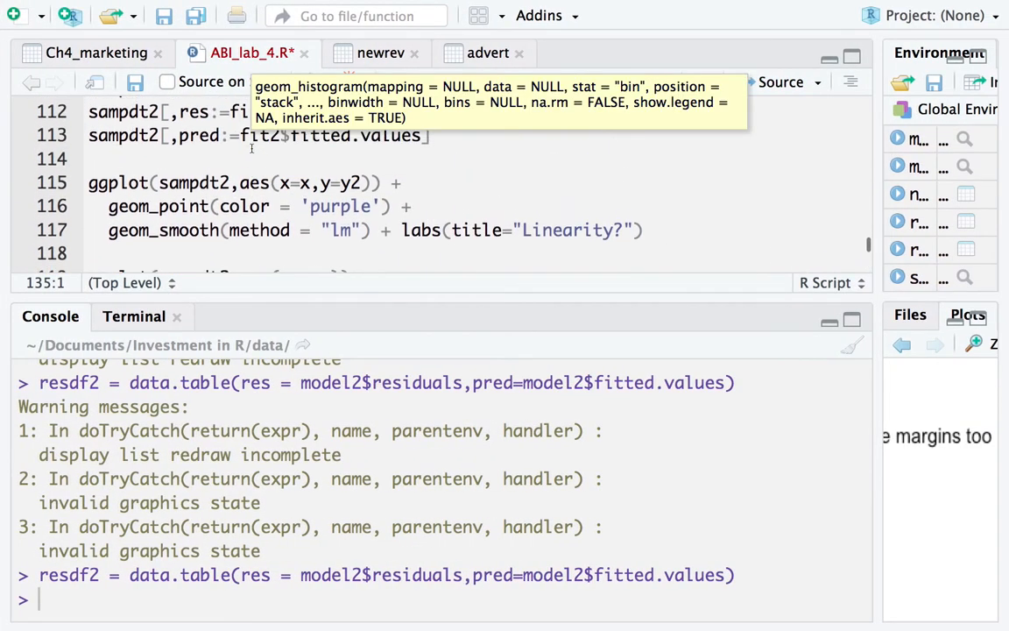
click(206, 216)
scroll(206, 213, down, 3)
scroll(206, 214, up, 1)
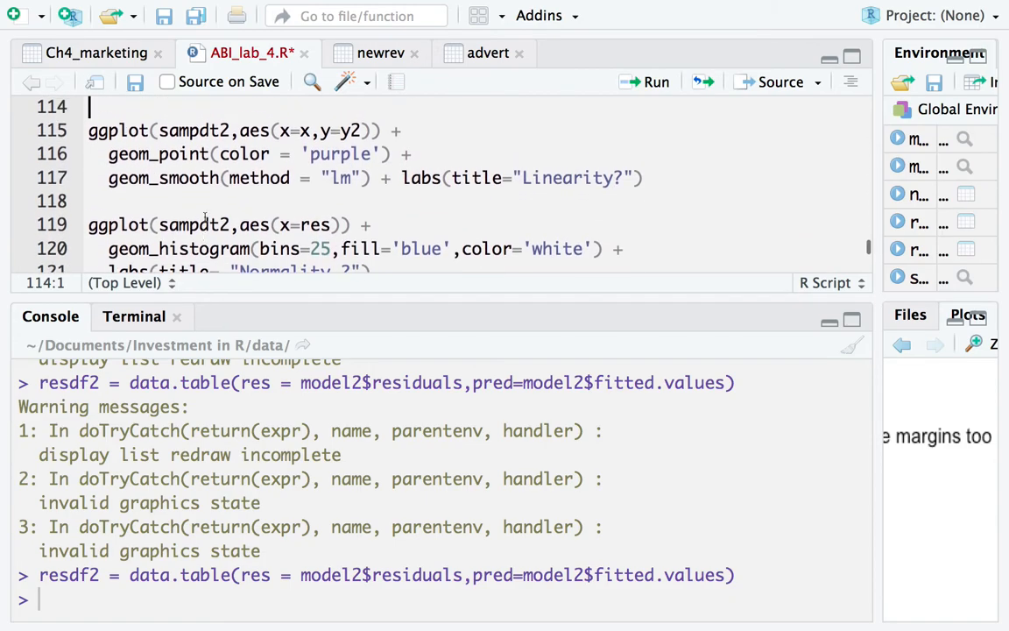
drag(89, 129, 221, 260)
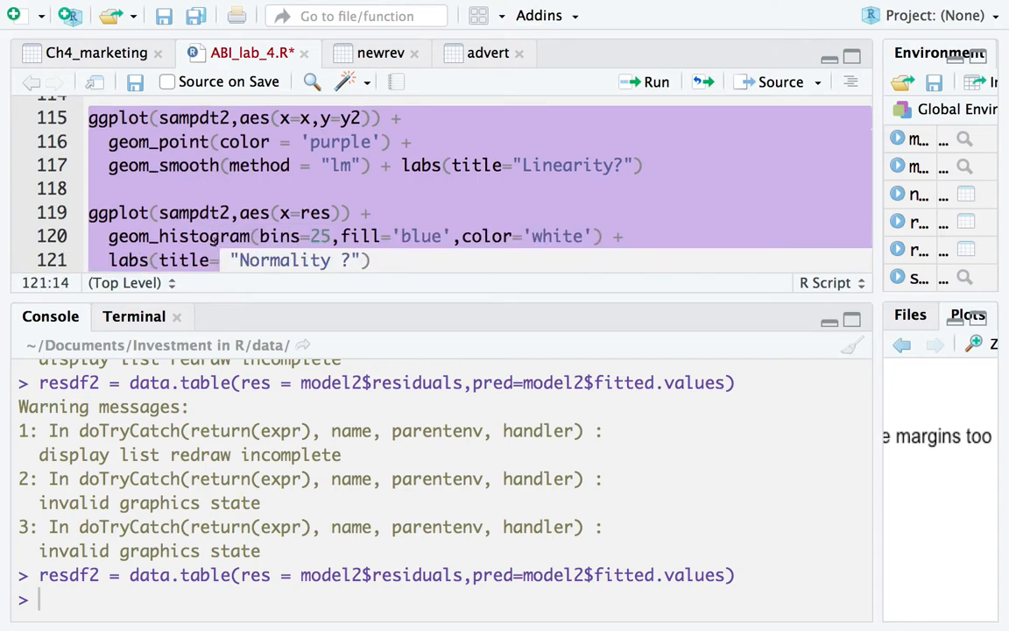
click(210, 236)
scroll(165, 210, down, 3)
scroll(165, 210, up, 2)
drag(87, 153, 288, 259)
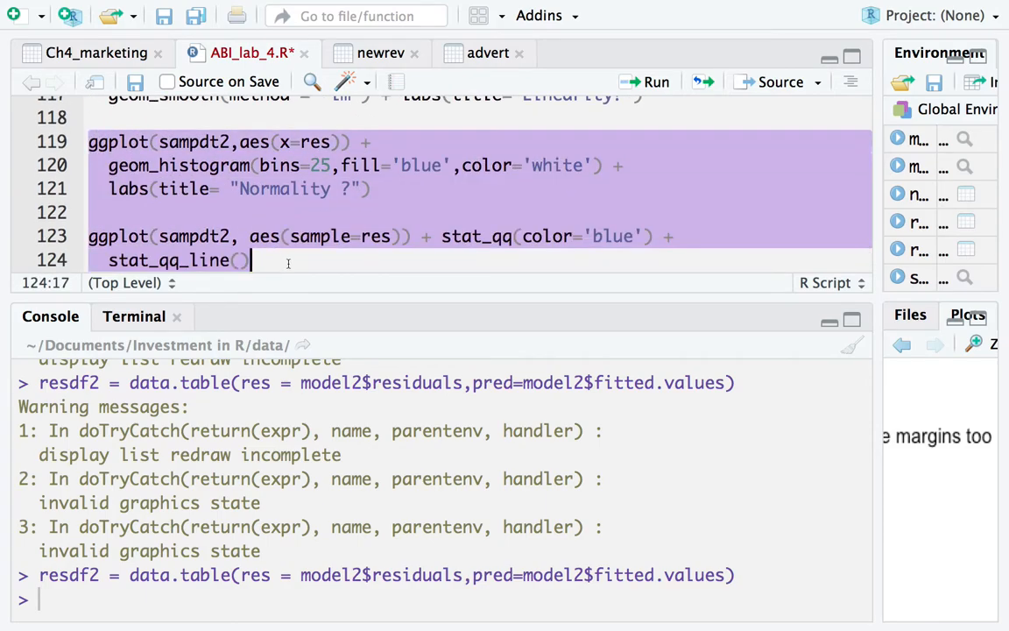
key(ctrl+c)
Paste the copied histogram and Q-Q plot code at line 135, below the resdf2 data.table
scroll(254, 254, down, 5)
click(149, 258)
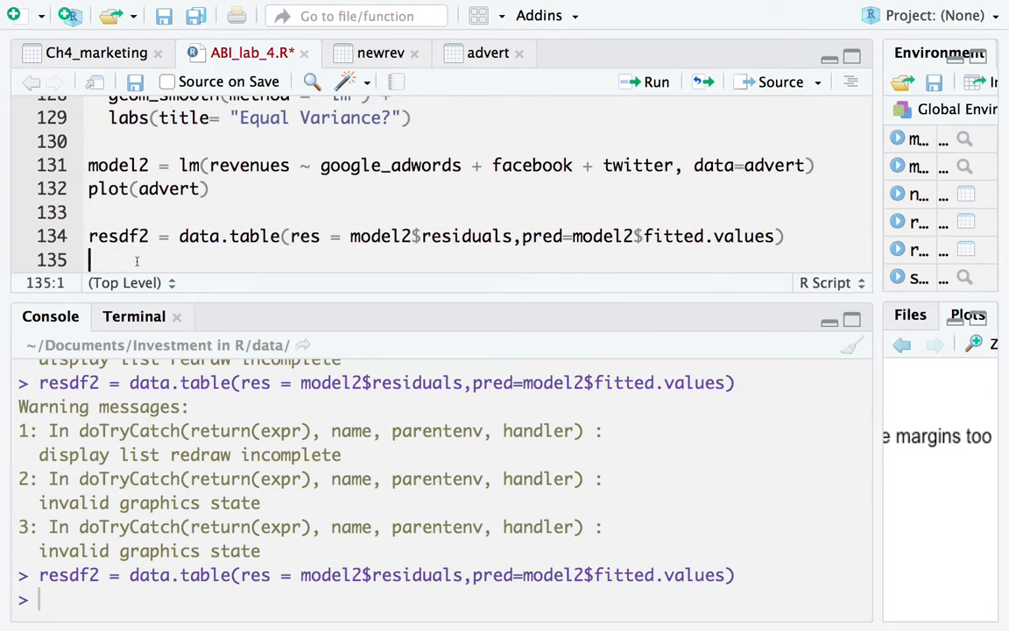
key(ctrl+v)
scroll(147, 253, up, 2)
scroll(147, 253, down, 1)
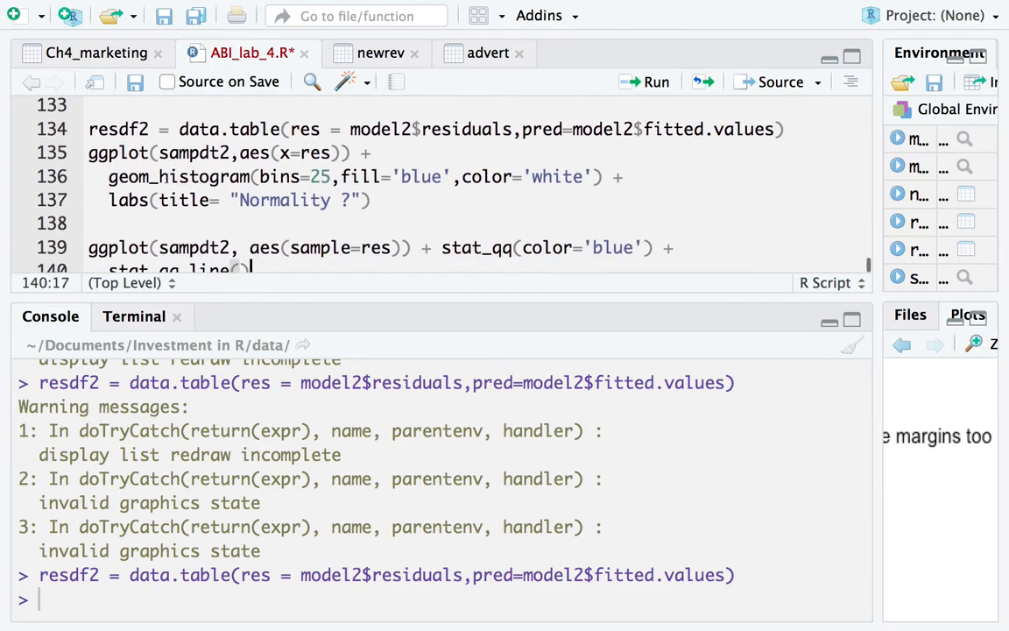
Replace sampdt2 with resdf2 in the pasted histogram's ggplot call on line 135
double_click(118, 129)
key(ctrl+c)
double_click(186, 153)
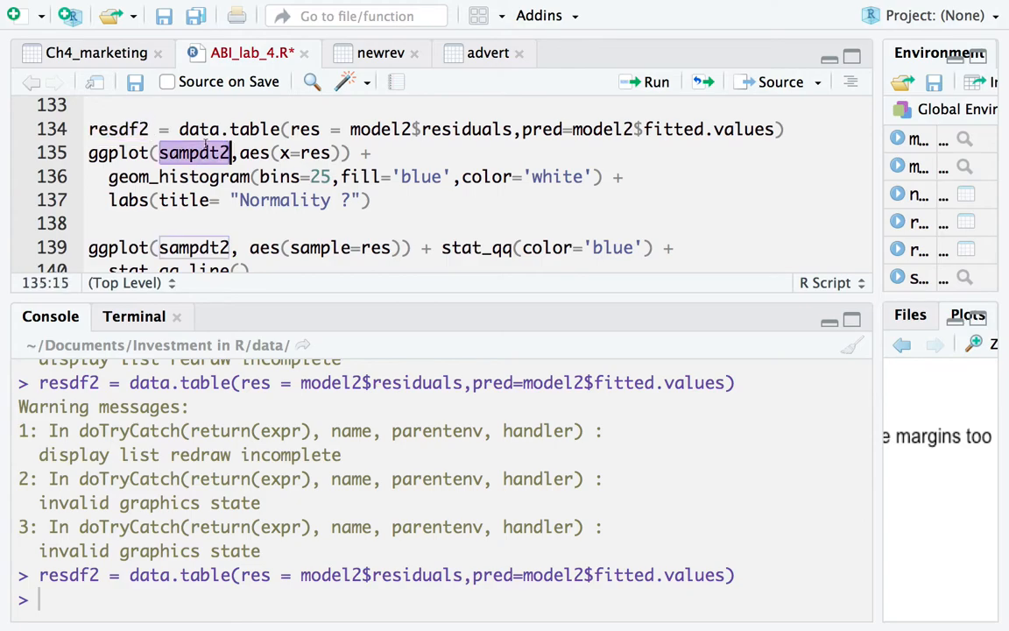
key(ctrl+v)
click(295, 176)
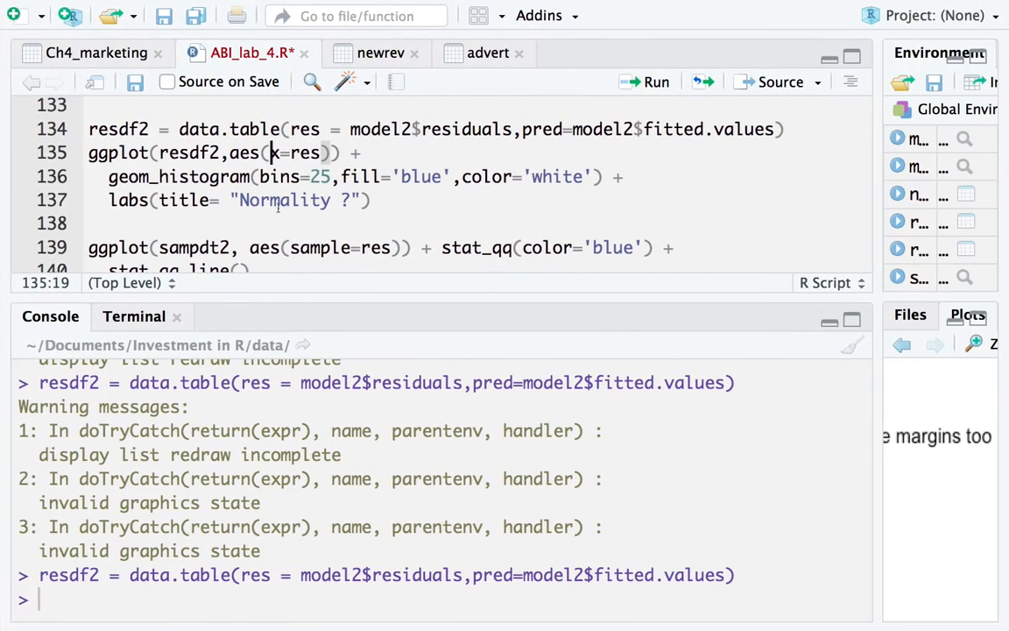
Set the histogram's bins to 10 on line 136 and run the plot code
click(320, 177)
double_click(321, 177)
text(10)
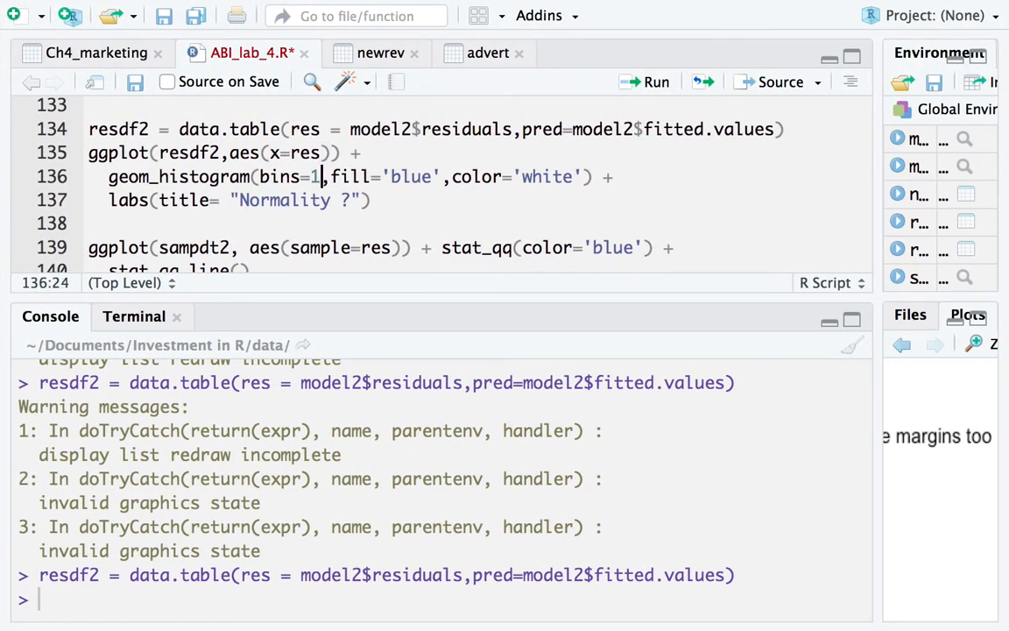
key(ctrl+Return)
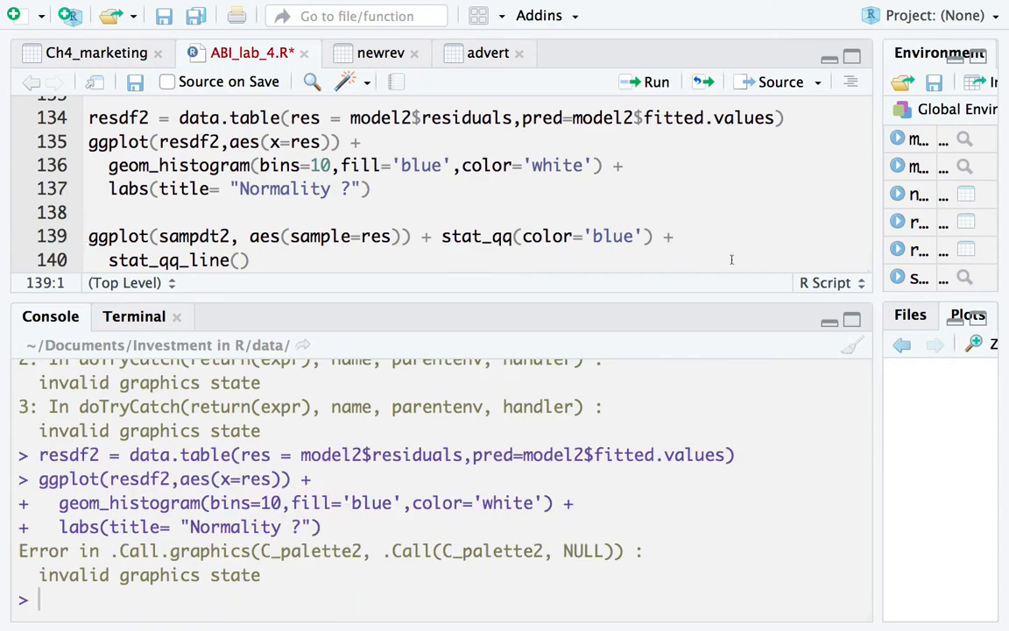
Widen the plots area and rerun the resdf2 histogram code
drag(880, 318, 675, 318)
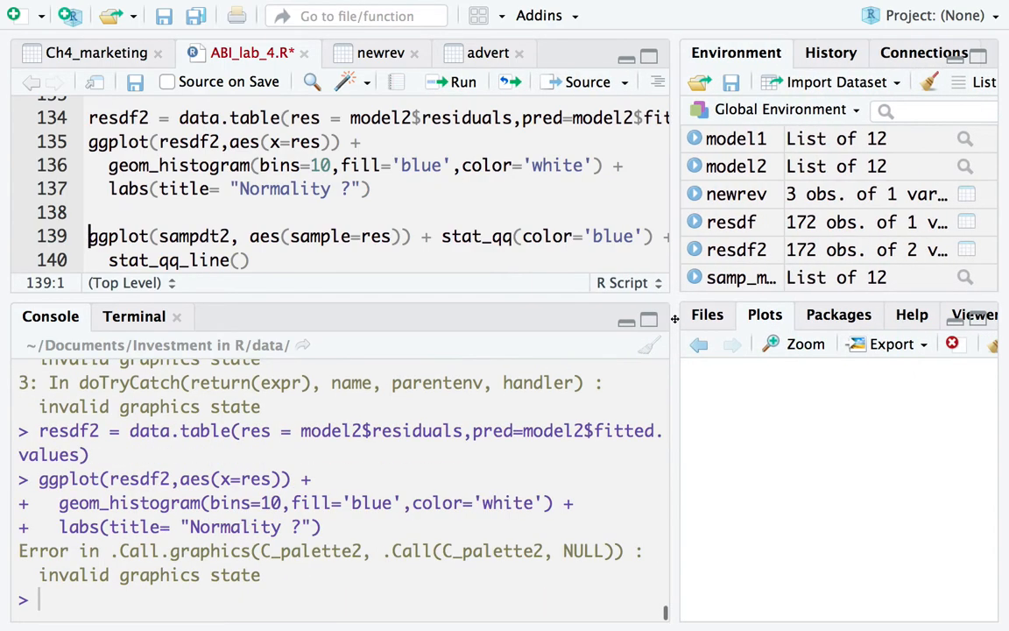
click(310, 142)
click(259, 165)
key(super+Return)
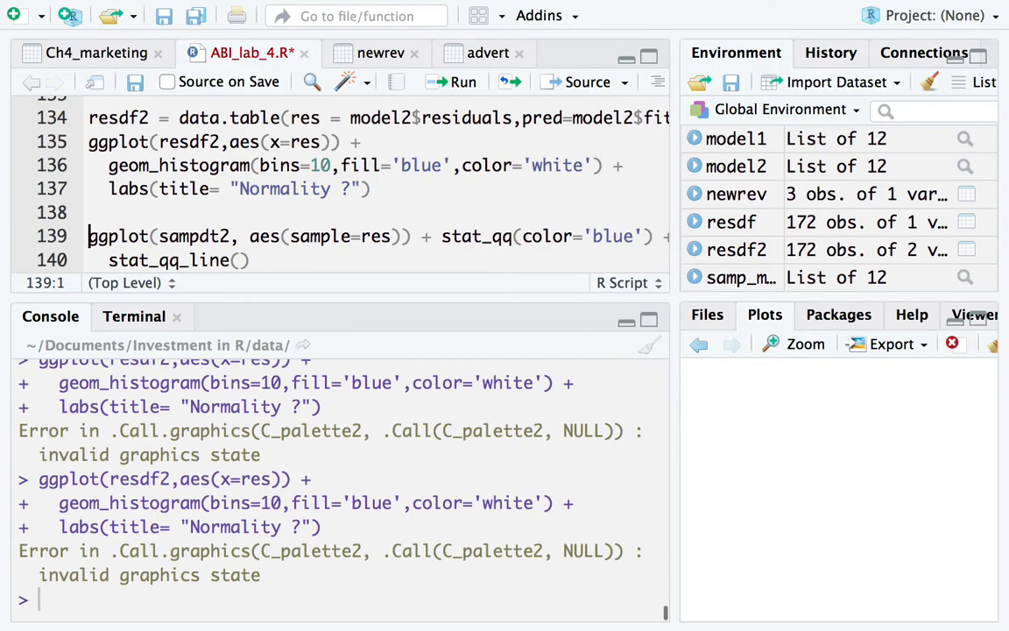
click(223, 141)
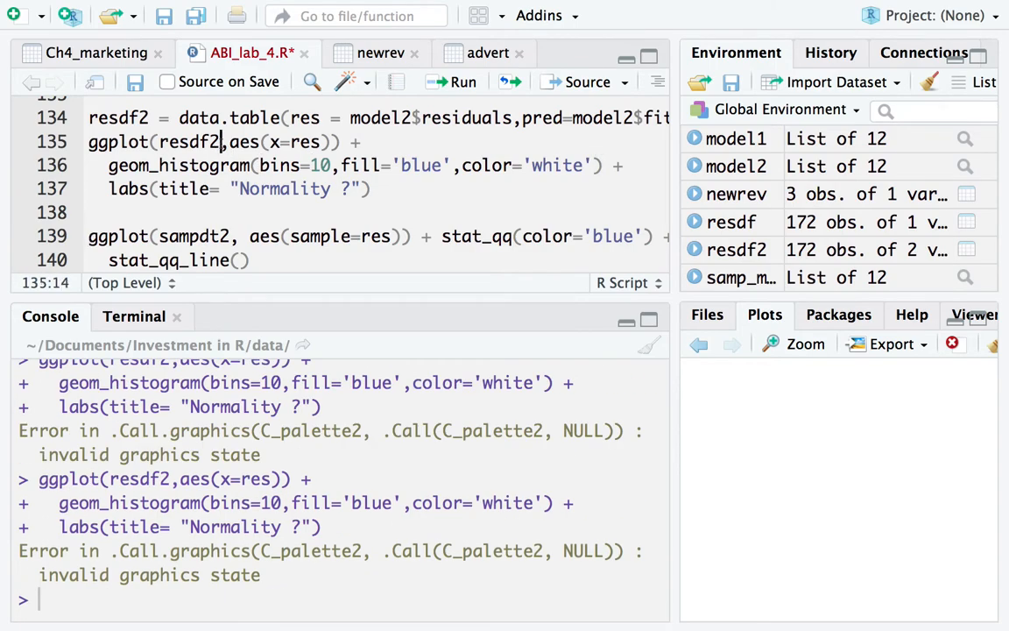
key(super+Return)
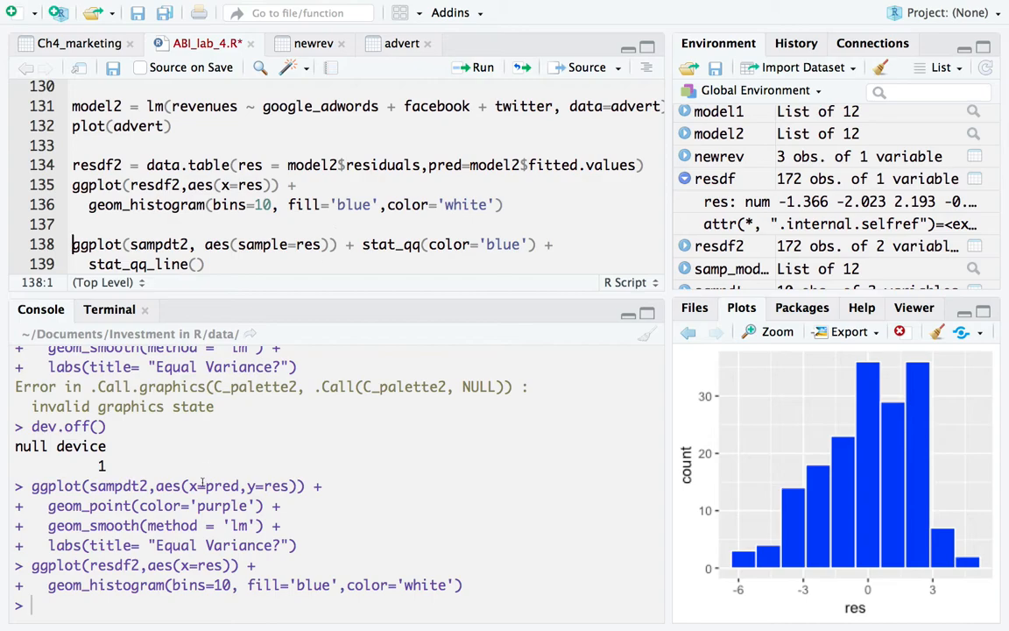
click(275, 205)
drag(16, 385, 271, 400)
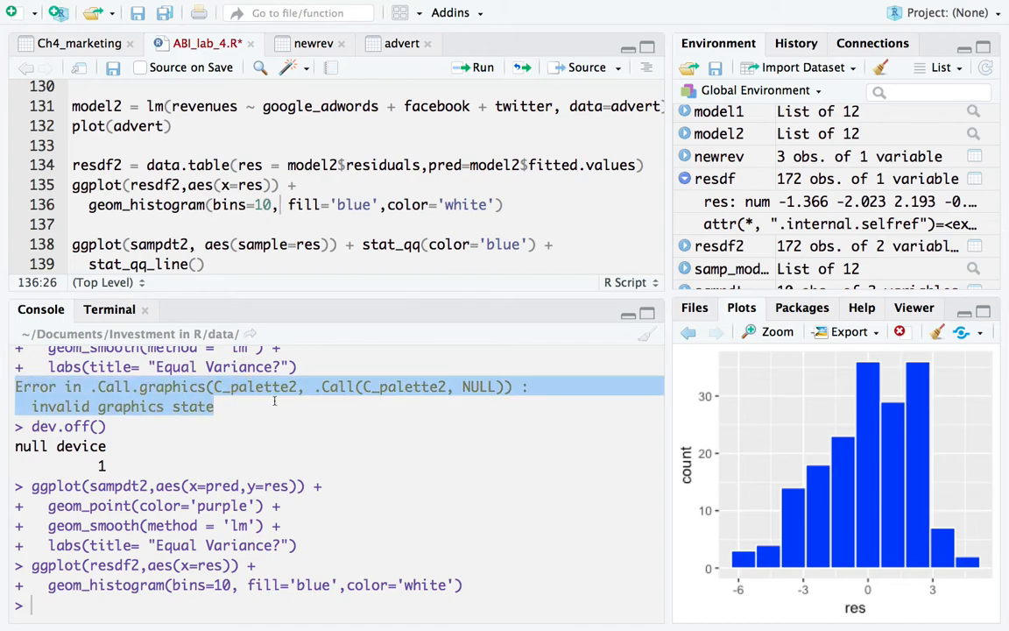
click(280, 405)
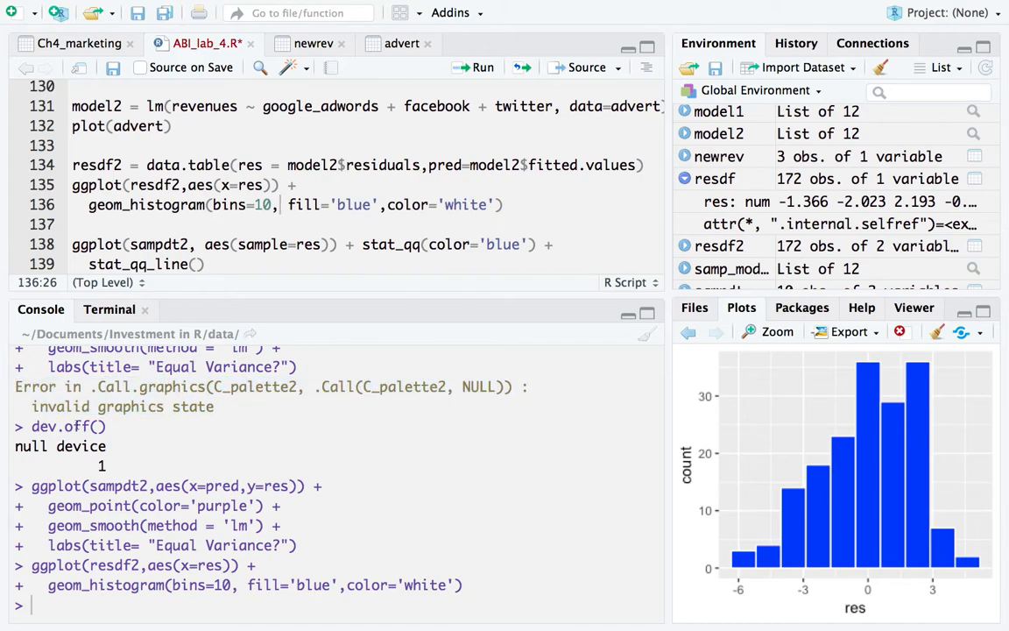
text(dev)
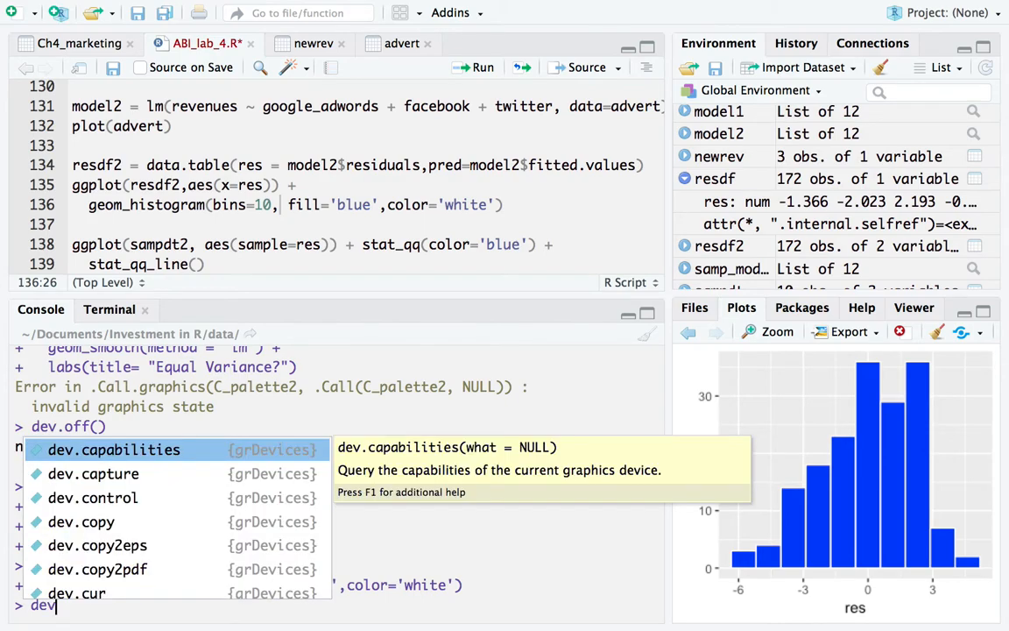
text(.off())
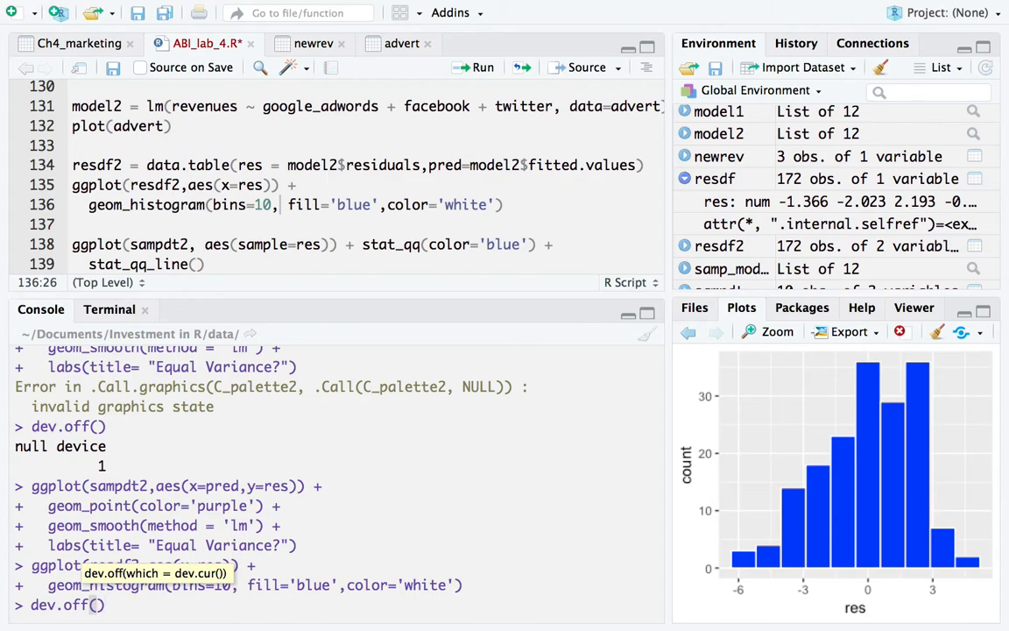
key(BackSpace)
key(BackSpace)
key(BackSpace)
key(BackSpace)
key(BackSpace)
key(BackSpace)
key(BackSpace)
key(BackSpace)
key(BackSpace)
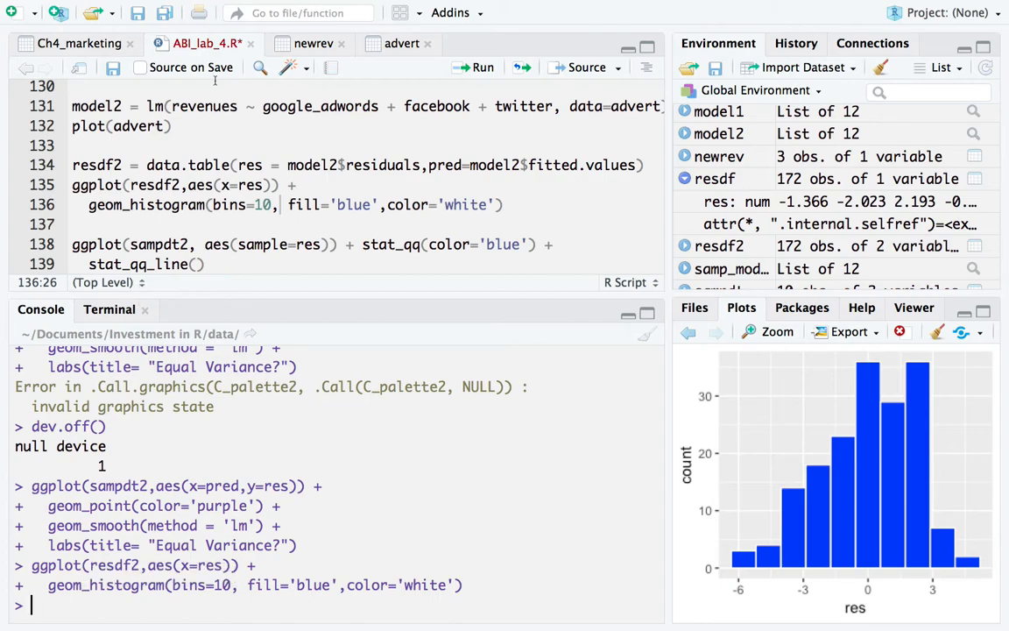
Rerun the resdf2 histogram, enlarge it to full screen to examine the shape of the residuals, and close it
click(209, 185)
key(ctrl+Return)
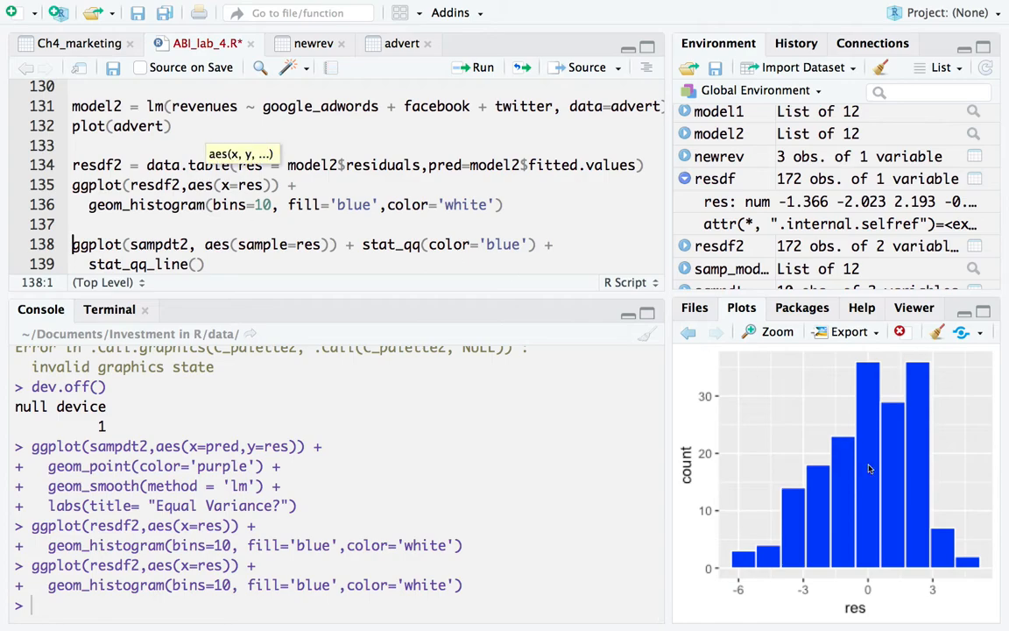
click(771, 331)
drag(286, 319, 454, 168)
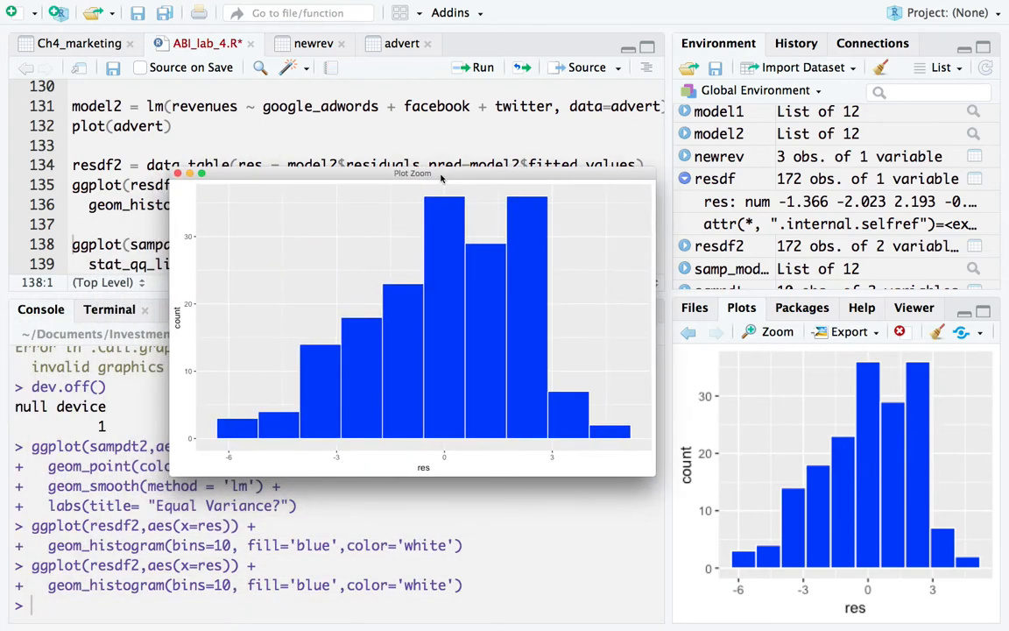
click(201, 174)
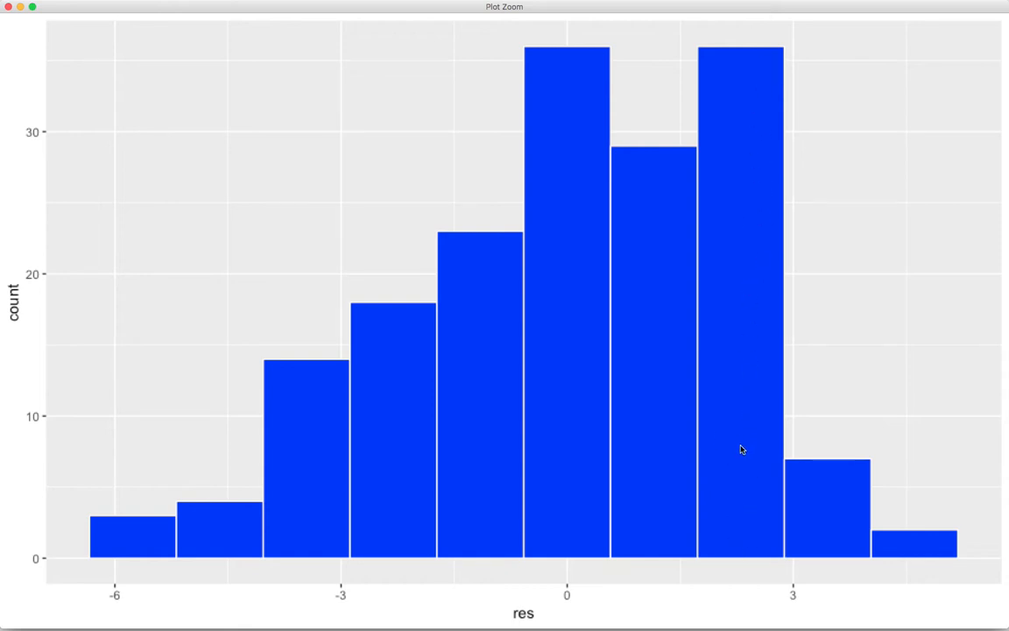
click(11, 7)
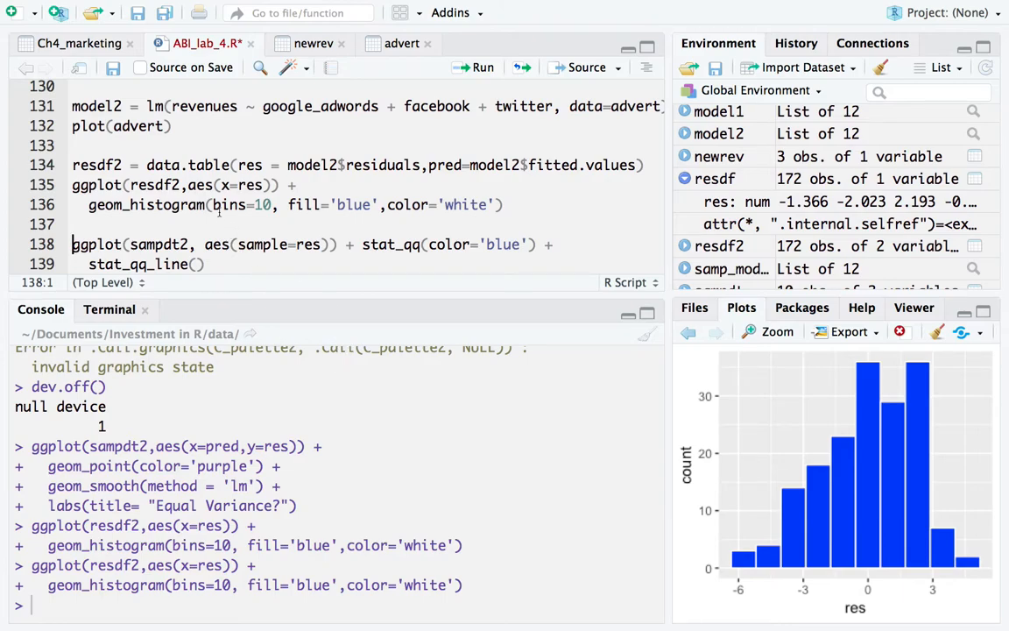
Replace sampdt2 with resdf2 in the Q-Q plot code on line 138 and run it
click(213, 231)
double_click(139, 184)
key(ctrl+c)
click(163, 245)
double_click(163, 244)
key(ctrl+v)
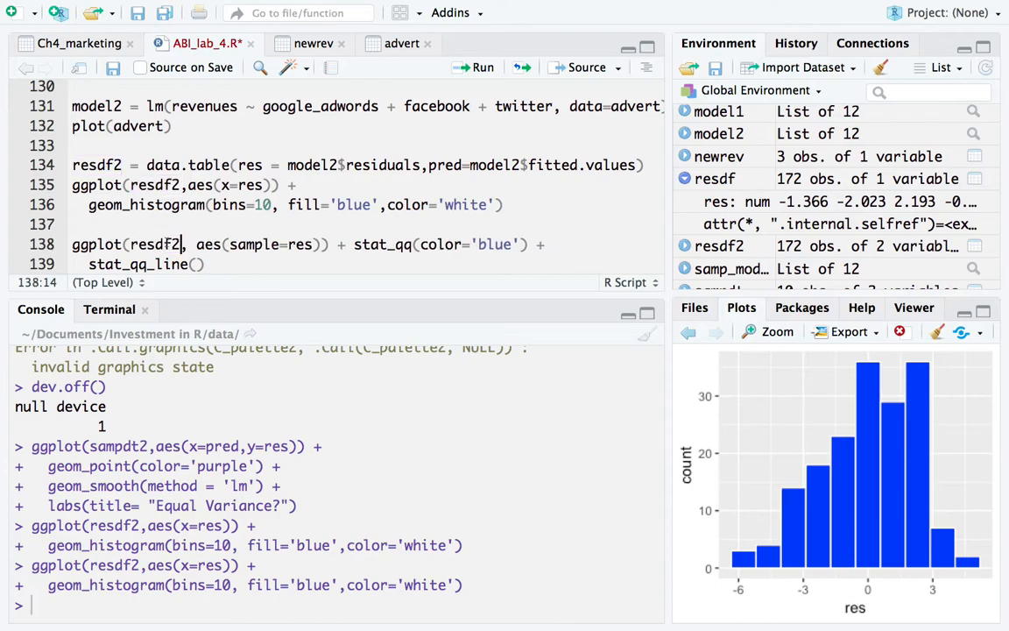
click(289, 244)
key(ctrl+Return)
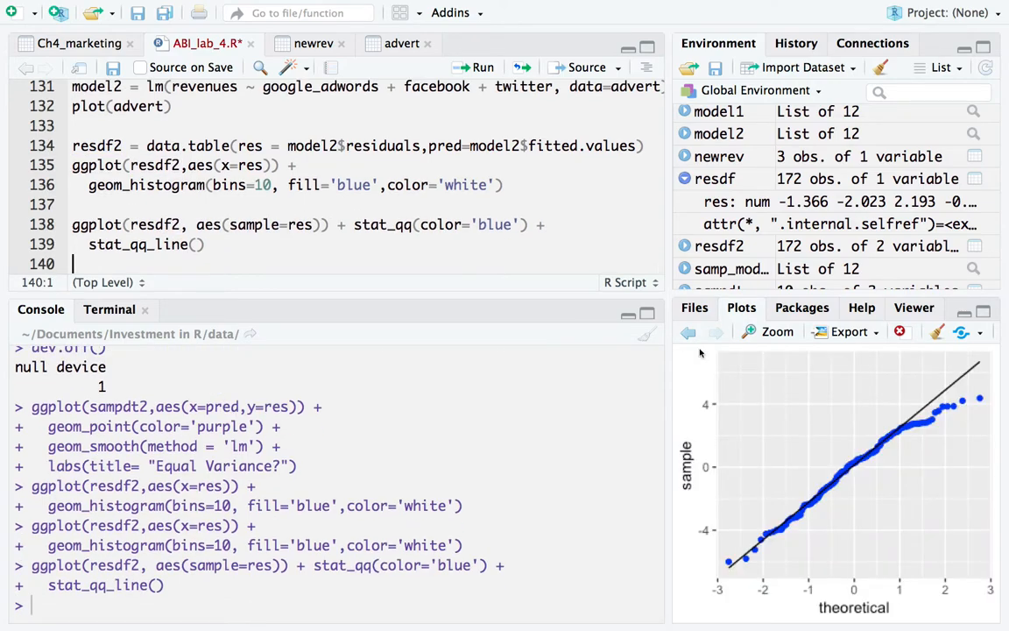
Enlarge the Q-Q plot, examine how closely the residuals follow the reference line, and close it
click(770, 332)
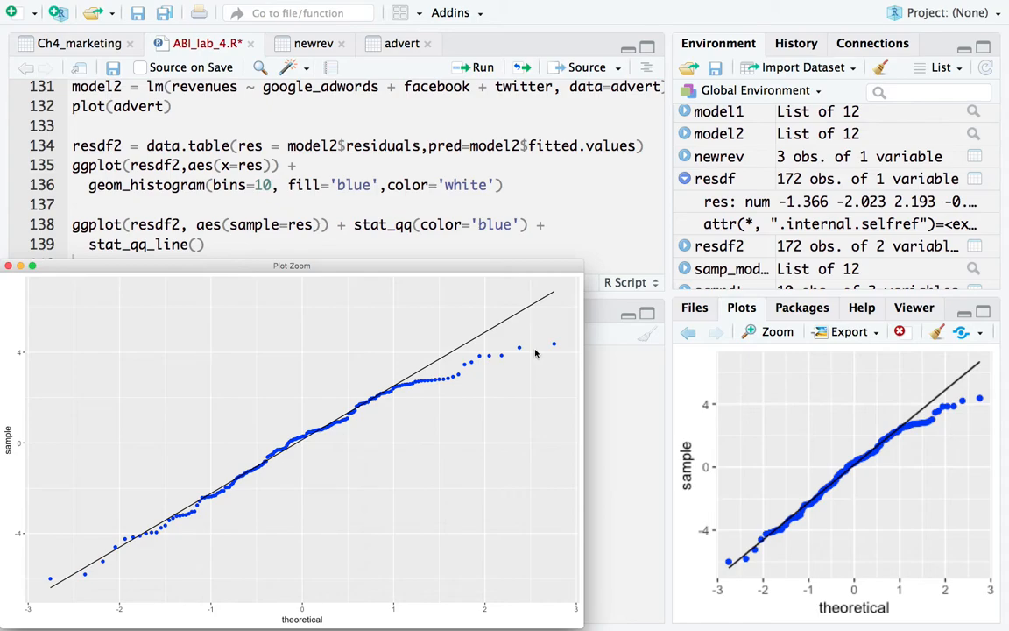
click(8, 265)
scroll(362, 175, up, 1)
scroll(362, 191, down, 1)
scroll(361, 191, up, 3)
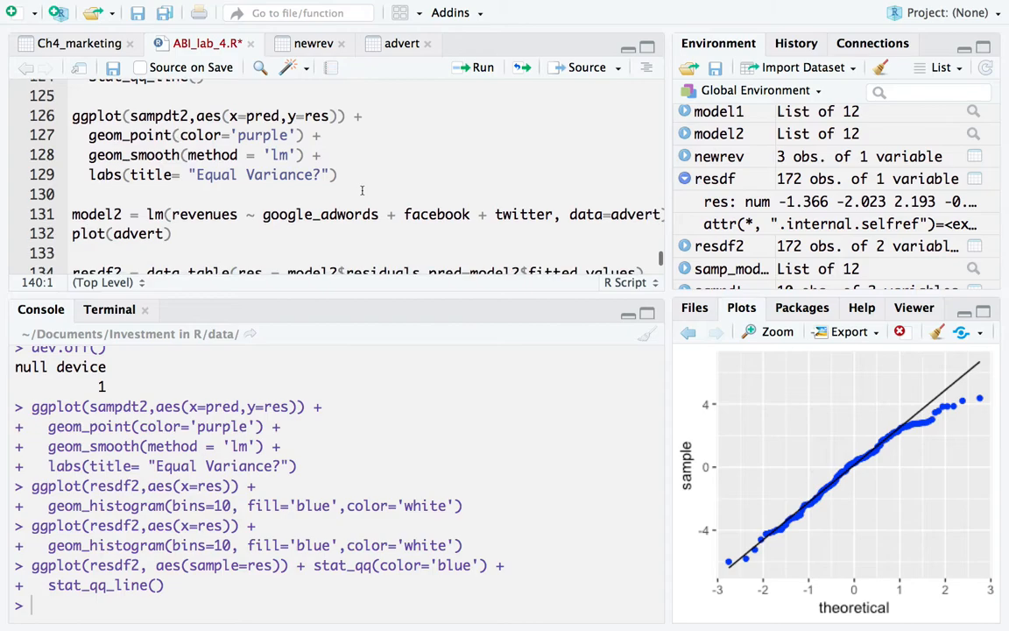
Switch to the lecture slides and advance to page 42, the Multiple Regression slide with the residuals versus predicted plot code
key(ctrl+Left)
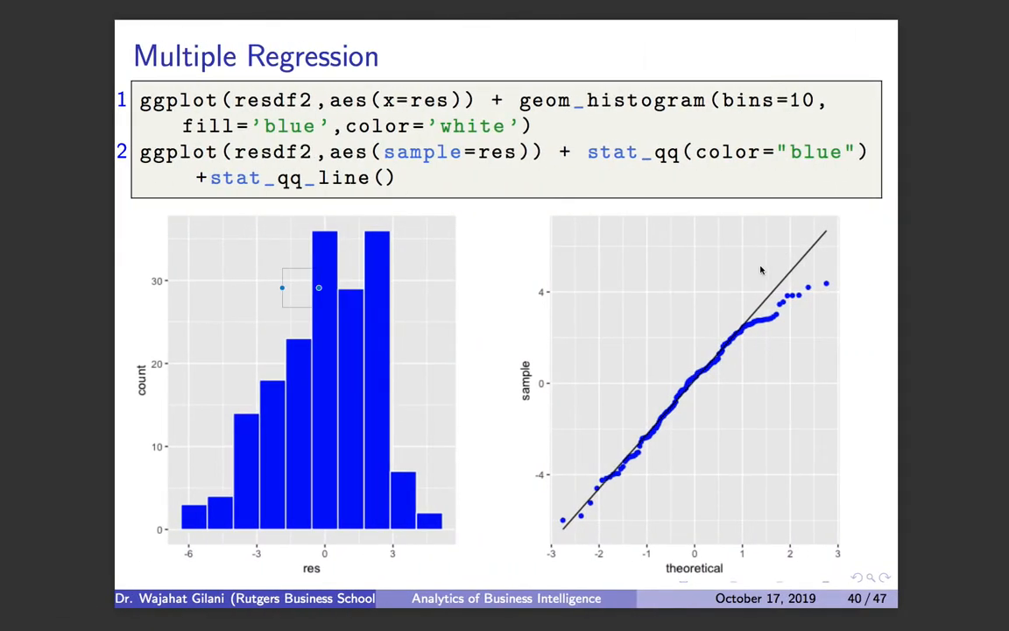
click(499, 303)
key(Right)
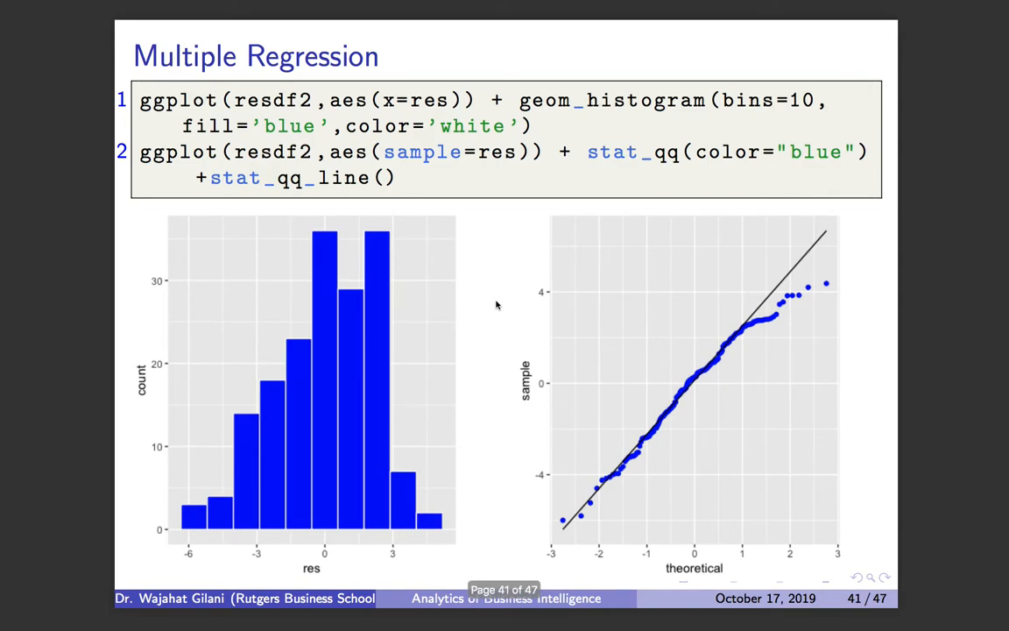
key(Right)
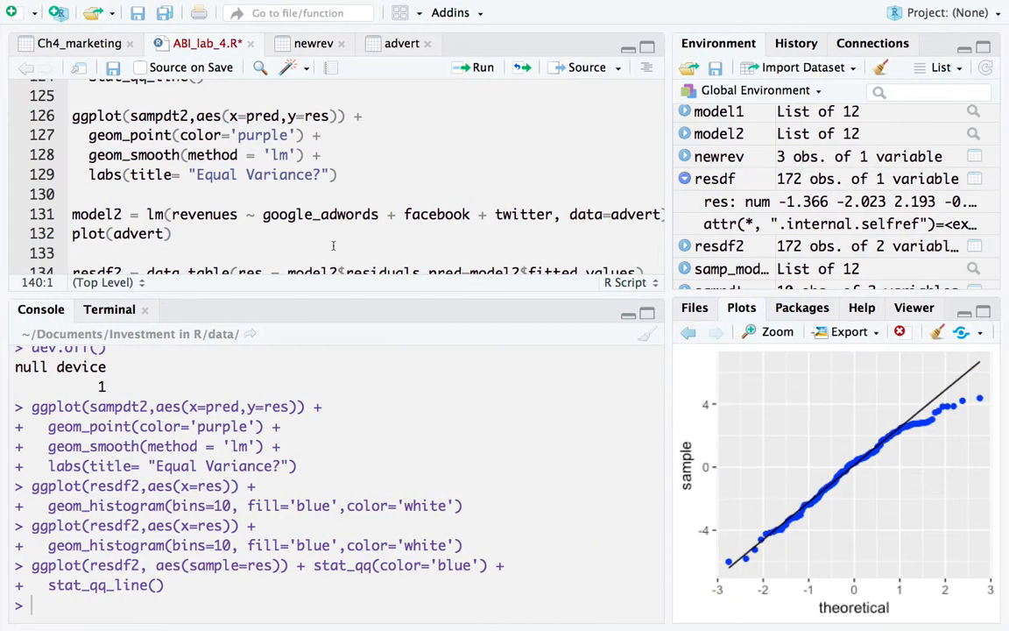
Copy the sampdt2 equal-variance scatter plot code from lines 126–128, without its title, to line 142 at the end of the script
scroll(333, 245, up, 5)
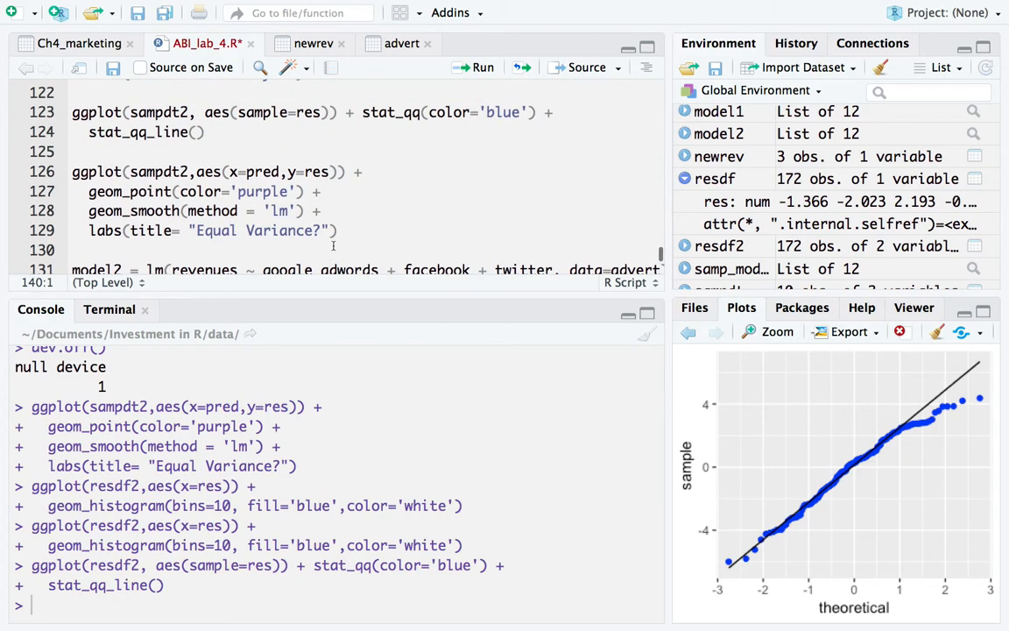
scroll(333, 248, up, 3)
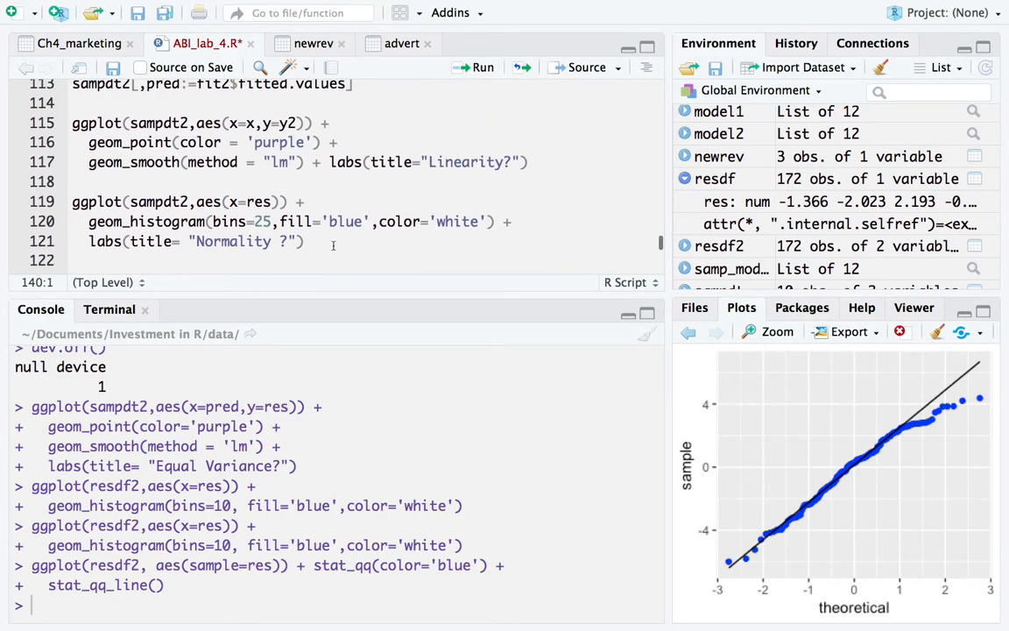
scroll(318, 236, down, 5)
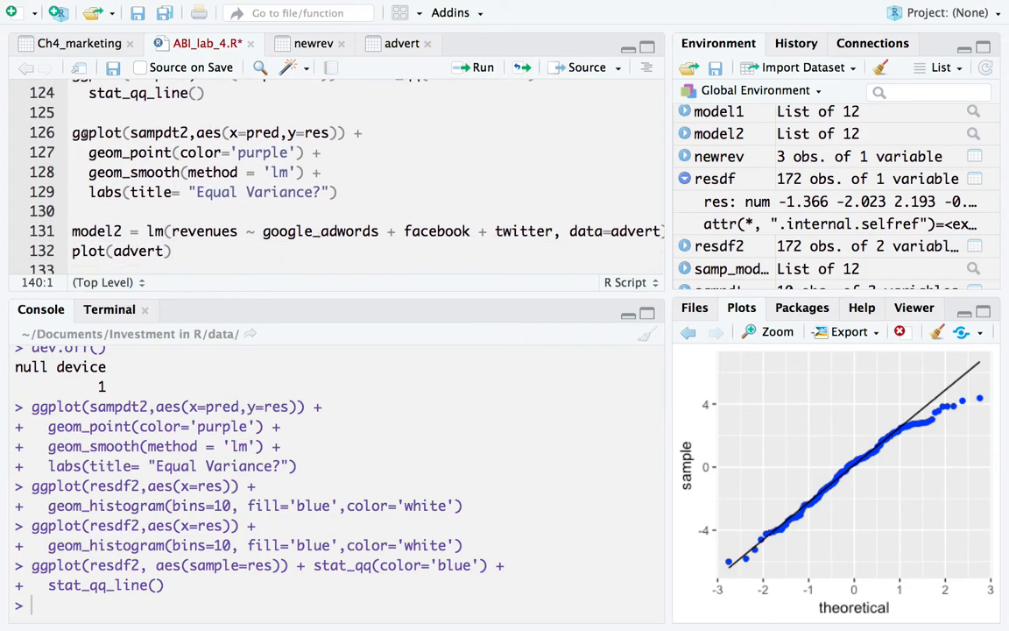
drag(73, 133, 304, 172)
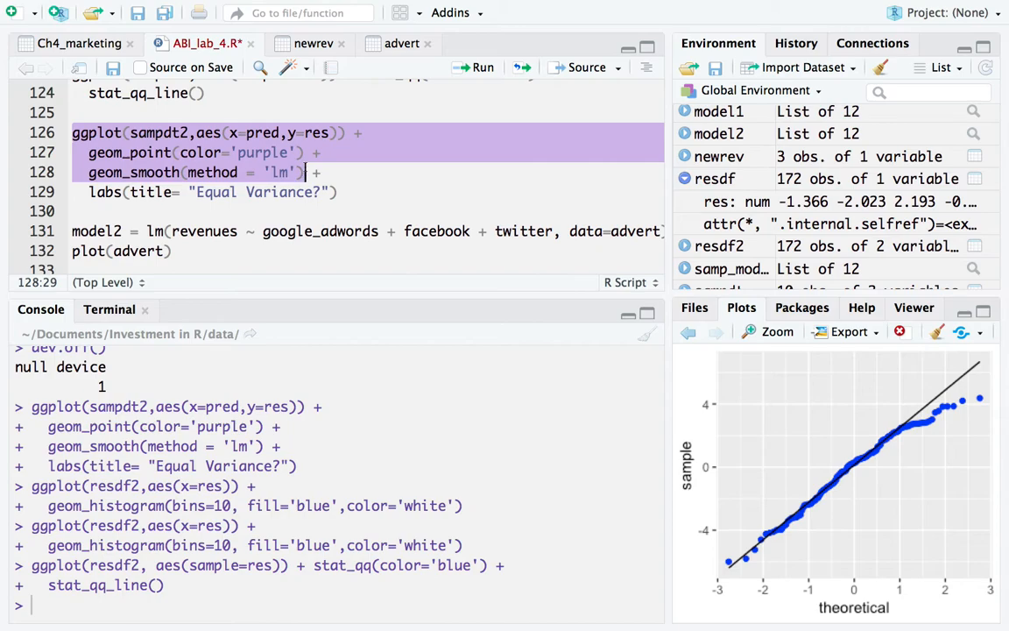
scroll(305, 172, down, 3)
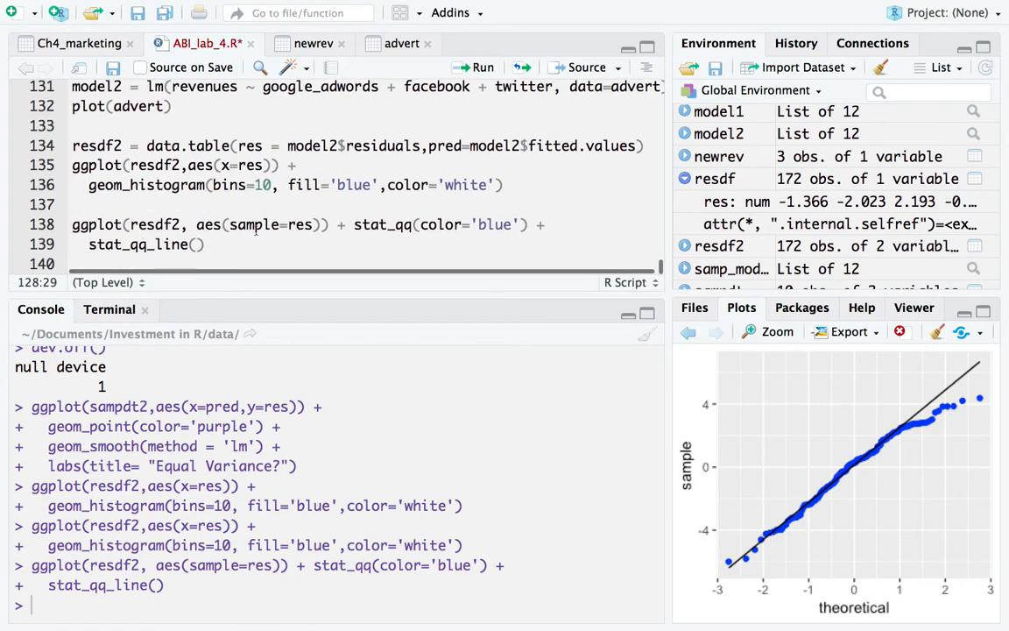
click(239, 259)
key(Return)
key(Return)
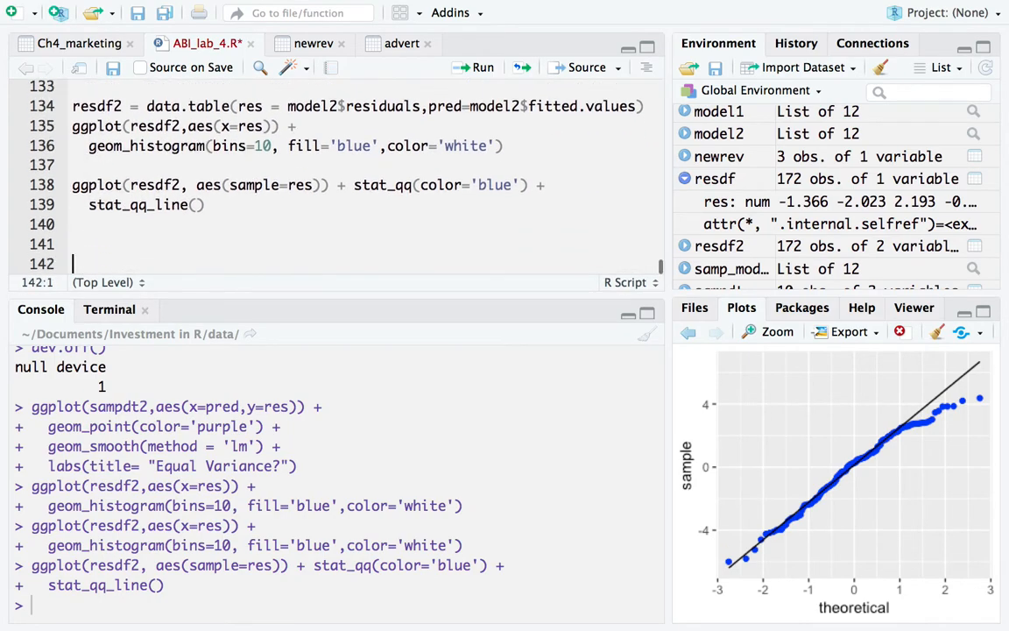
key(super+v)
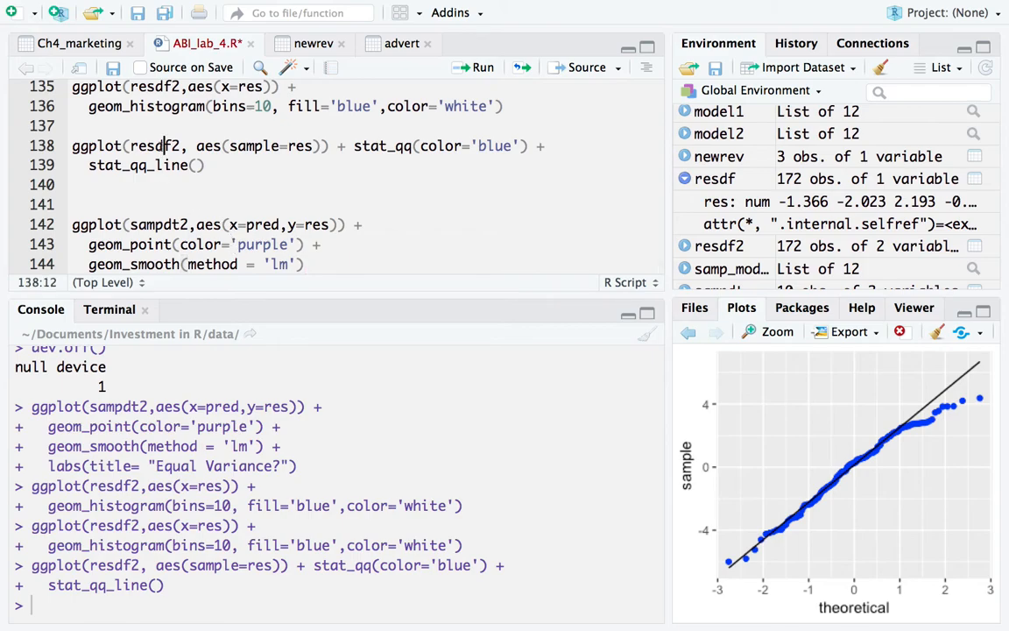
Replace sampdt2 with resdf2 in the copied scatter plot code on line 142 and run it
double_click(162, 146)
key(super+c)
double_click(156, 224)
key(super+v)
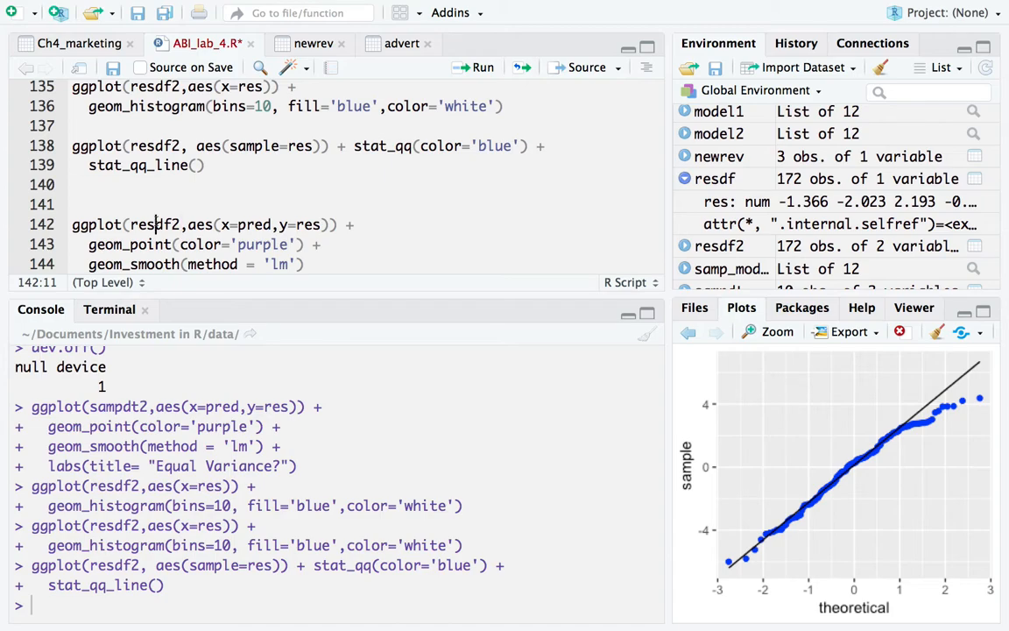
key(super+Return)
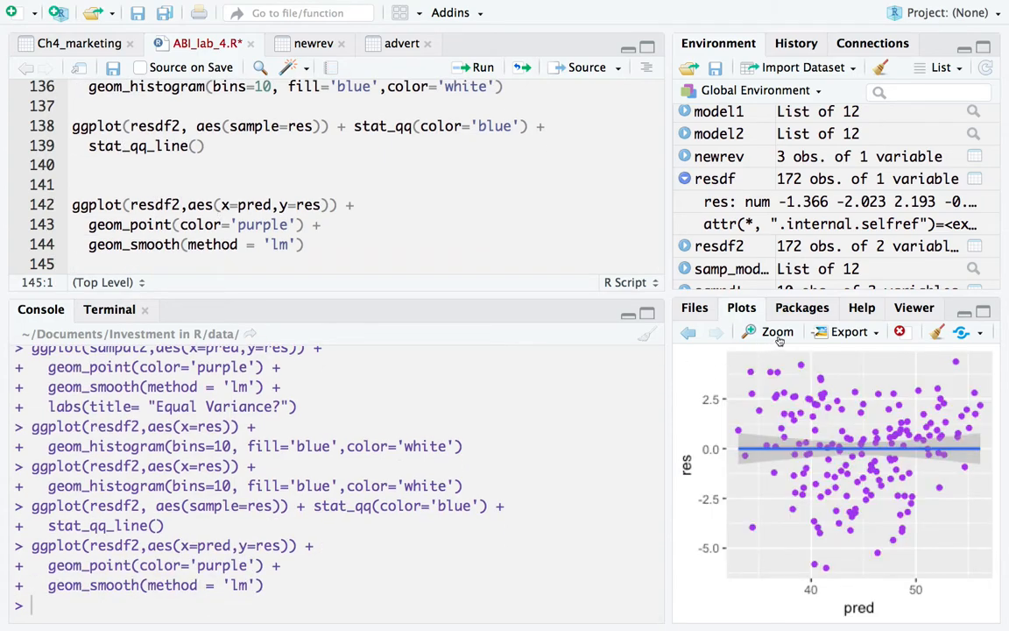
Enlarge the residuals versus predicted plot, compare it with the slides up to the summary(model2) page, and close the enlarged plot
click(777, 332)
drag(298, 268, 443, 109)
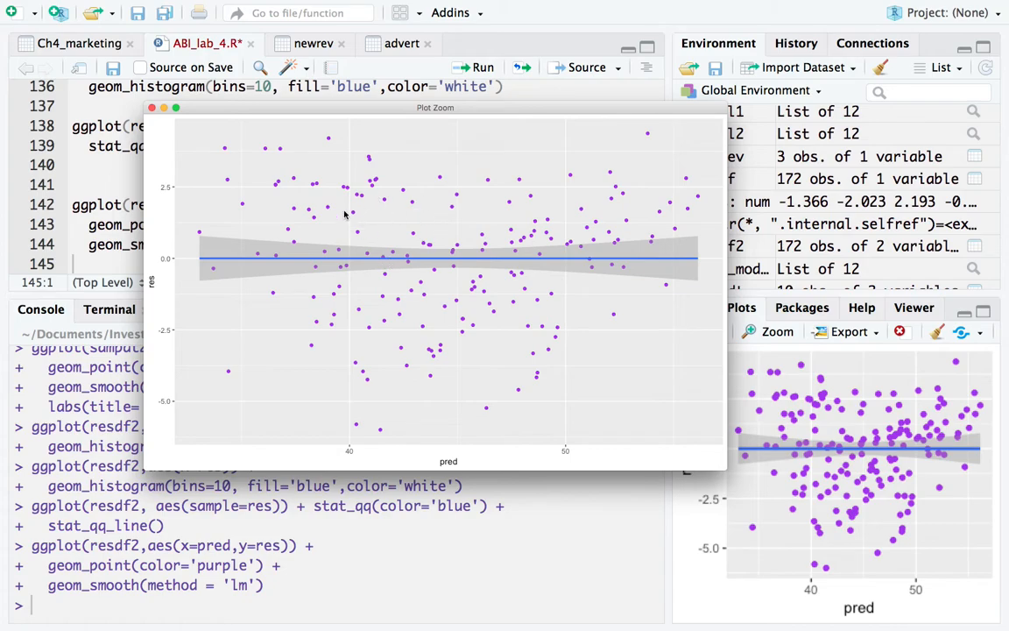
key(ctrl+Left)
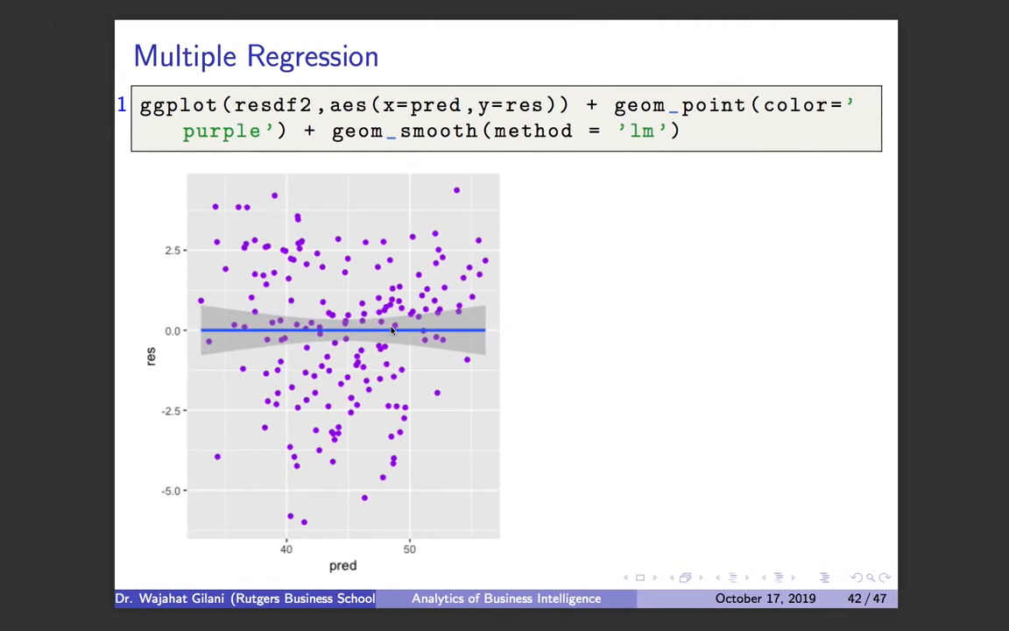
key(Right)
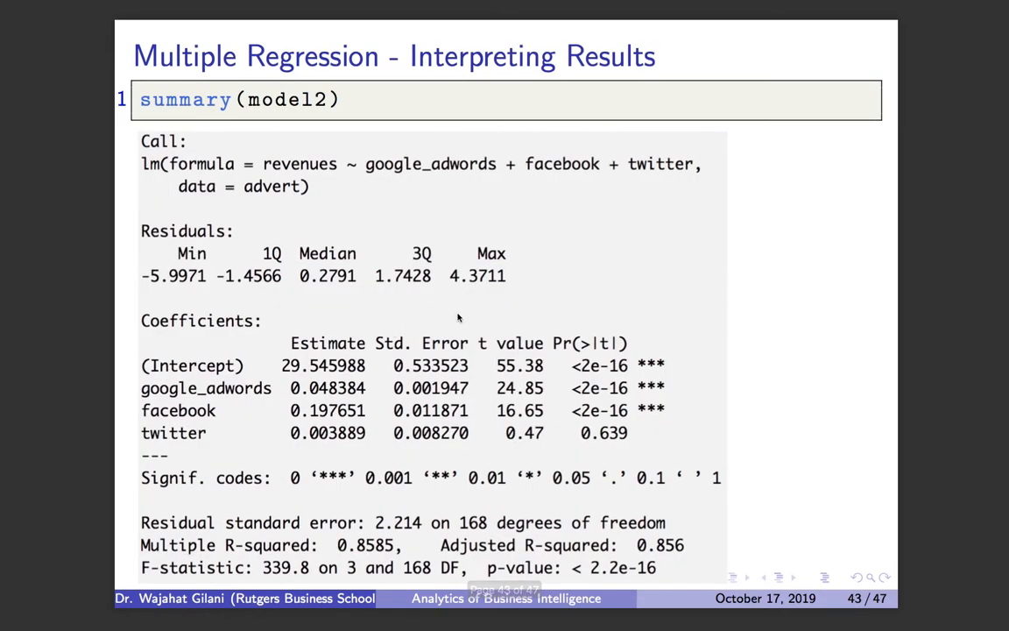
key(ctrl+Right)
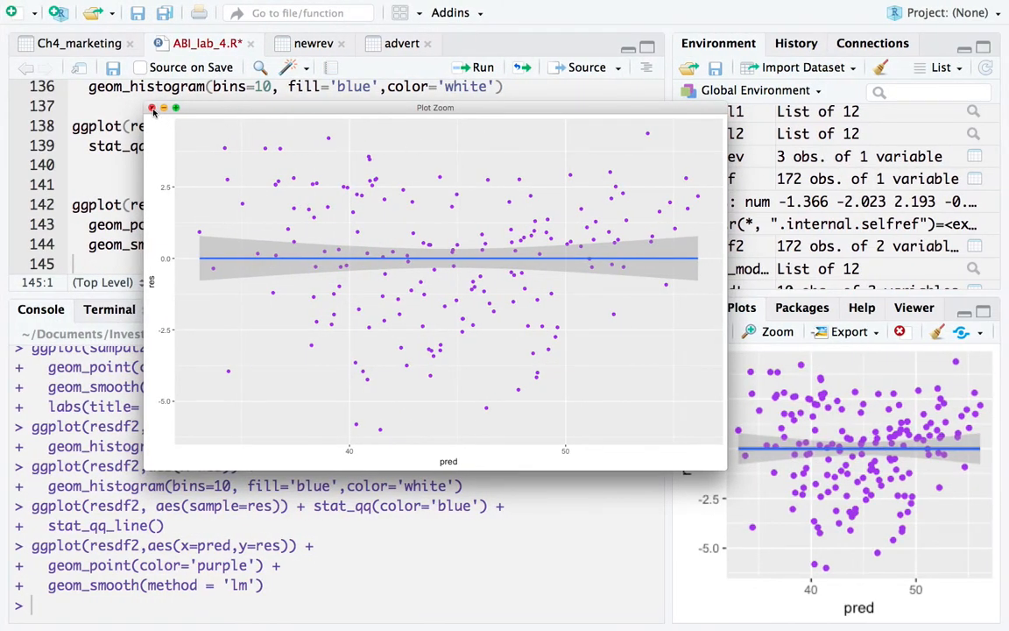
click(151, 106)
Add summary(model2) on line 146 of the script and run it
key(Return)
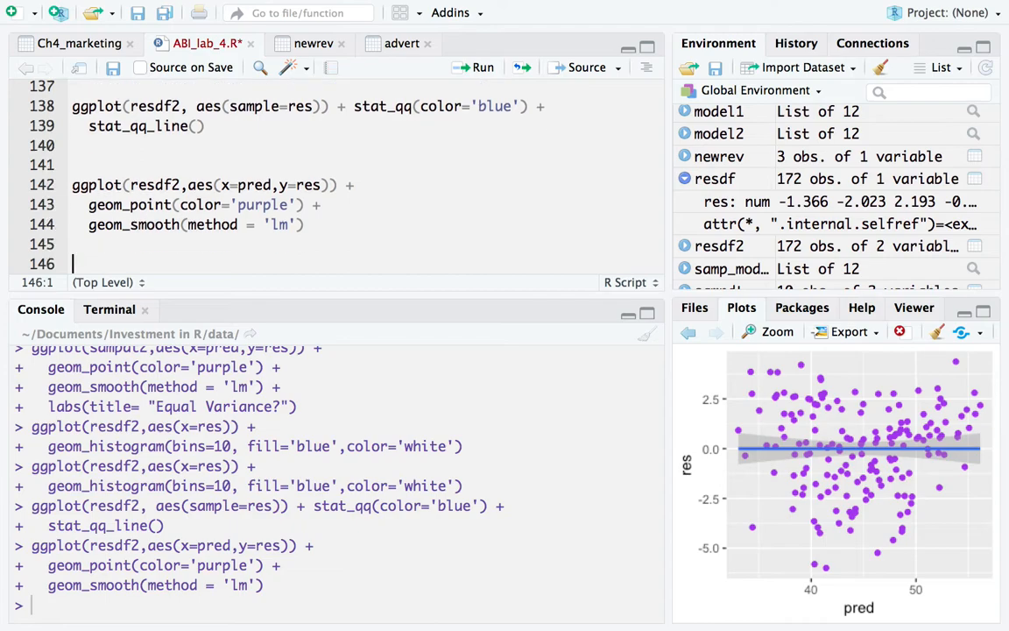
text(summary)
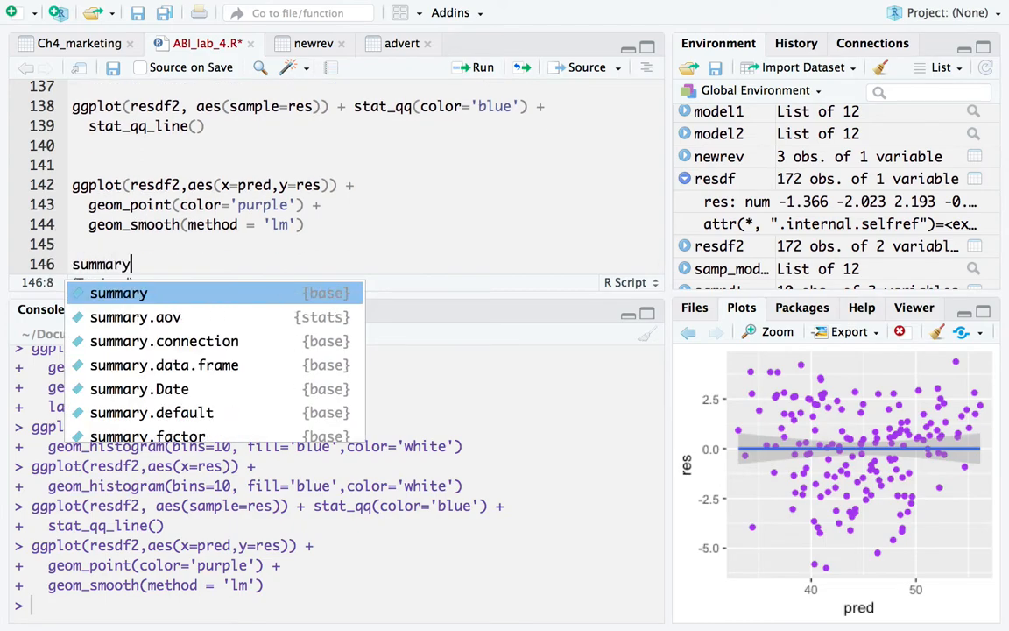
text((md)
key(BackSpace)
text(odel2)
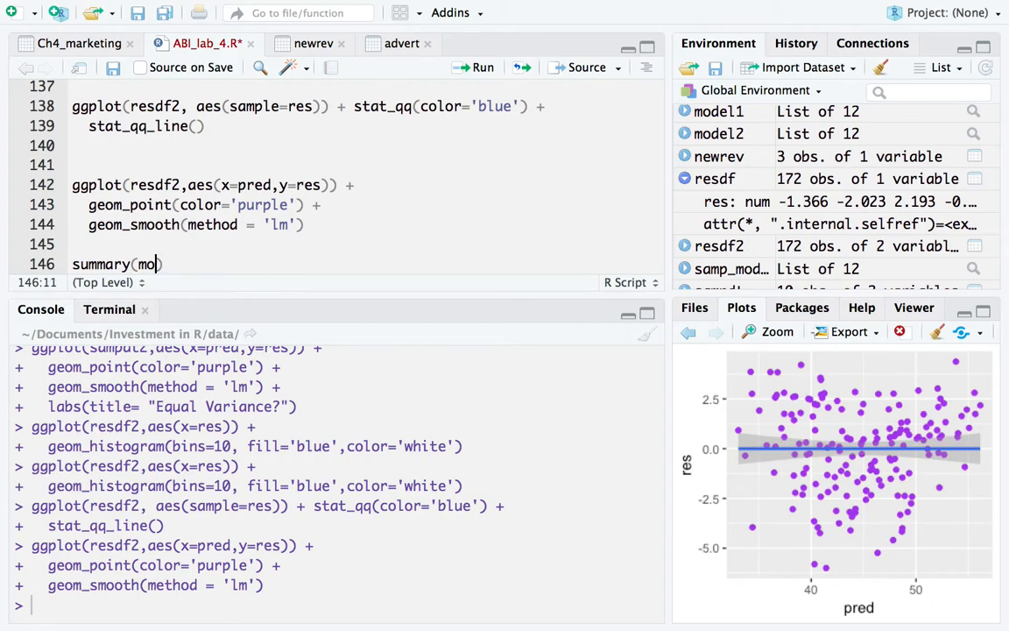
key(ctrl+Return)
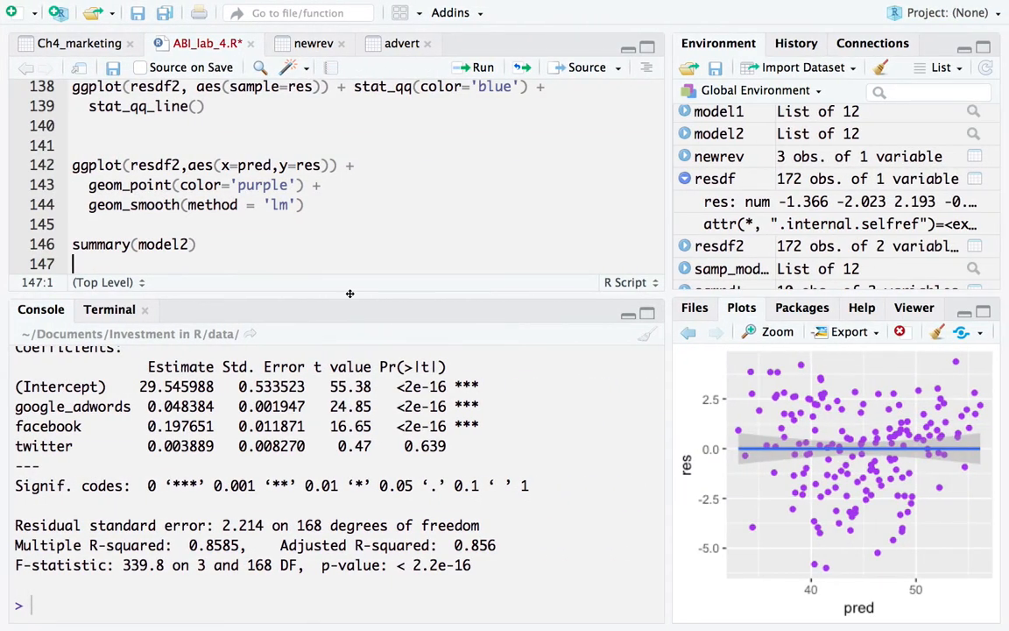
Make the console taller to show more of the model2 summary and compare it with the Interpreting Results slide
drag(350, 293, 366, 204)
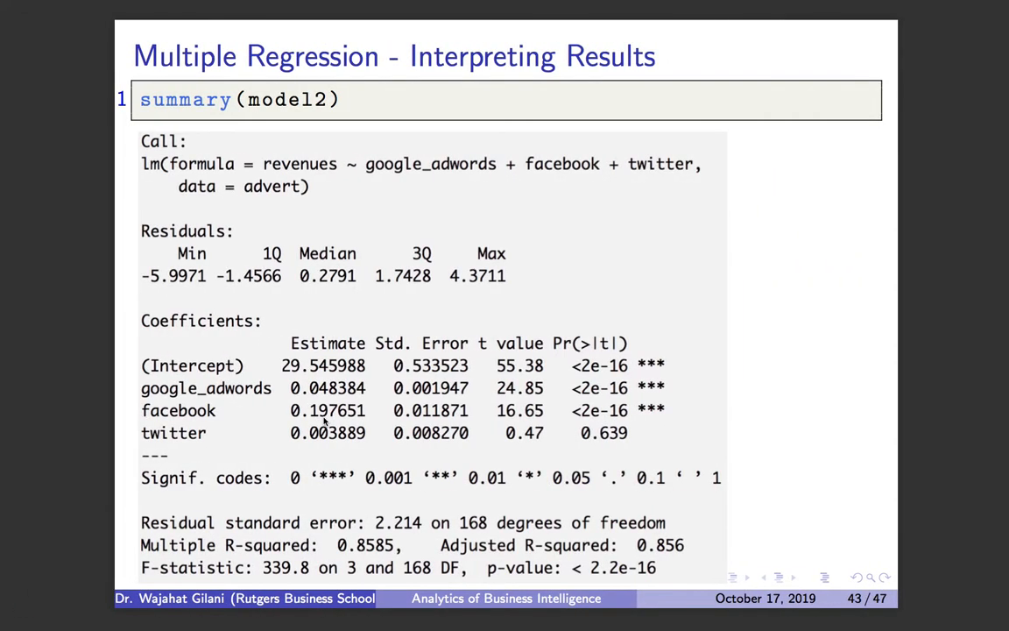
key(Right)
key(Left)
key(ctrl+Right)
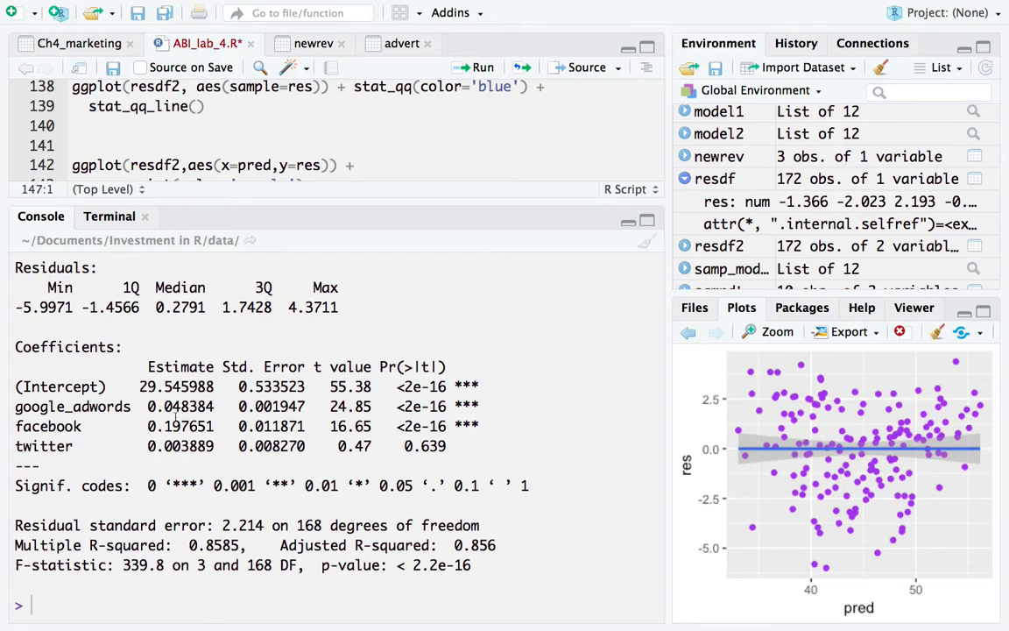
Examine the intercept row of the model2 coefficients: its estimate, standard error, t value and p-value
double_click(142, 386)
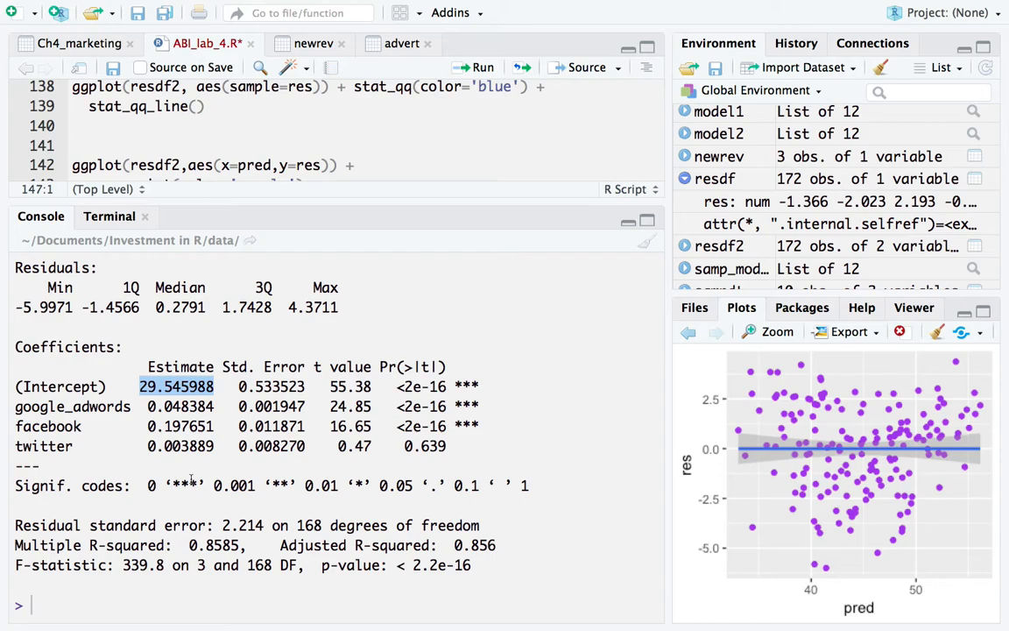
drag(238, 386, 304, 386)
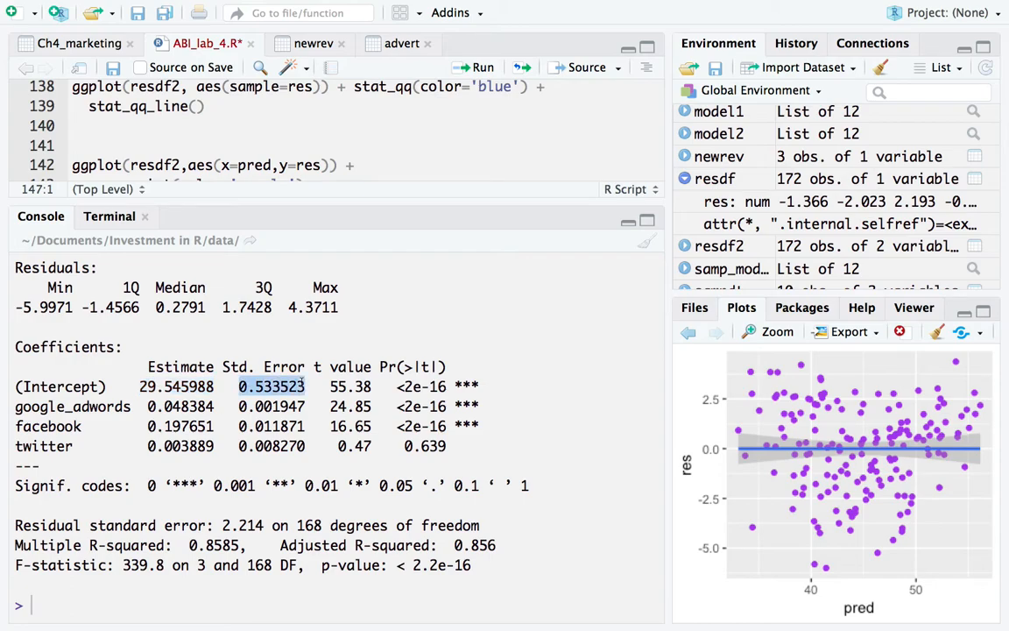
click(263, 386)
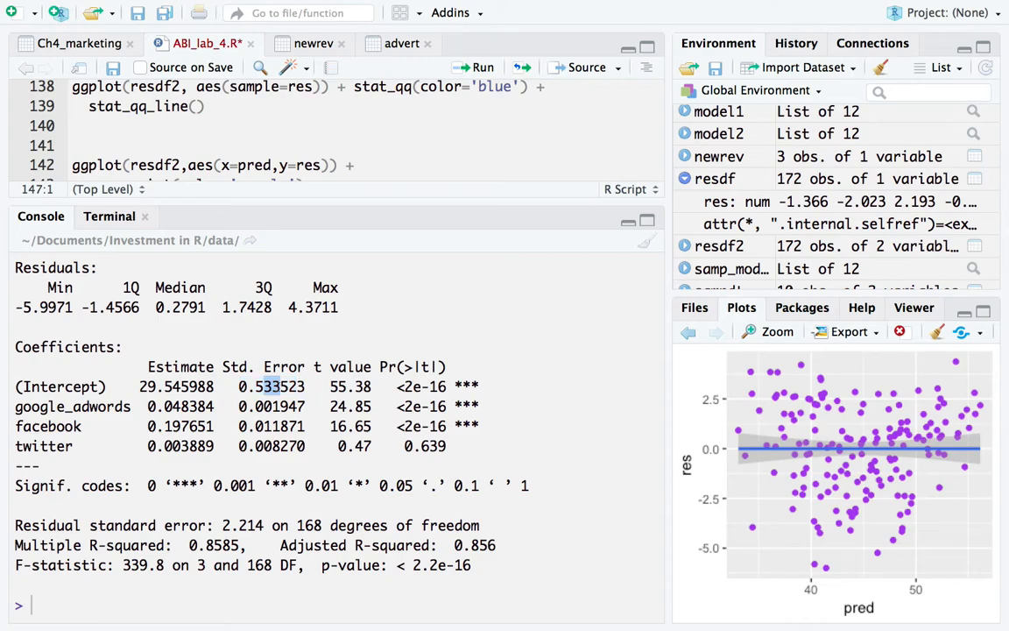
drag(139, 366, 214, 367)
drag(347, 387, 353, 388)
click(364, 392)
drag(404, 386, 455, 387)
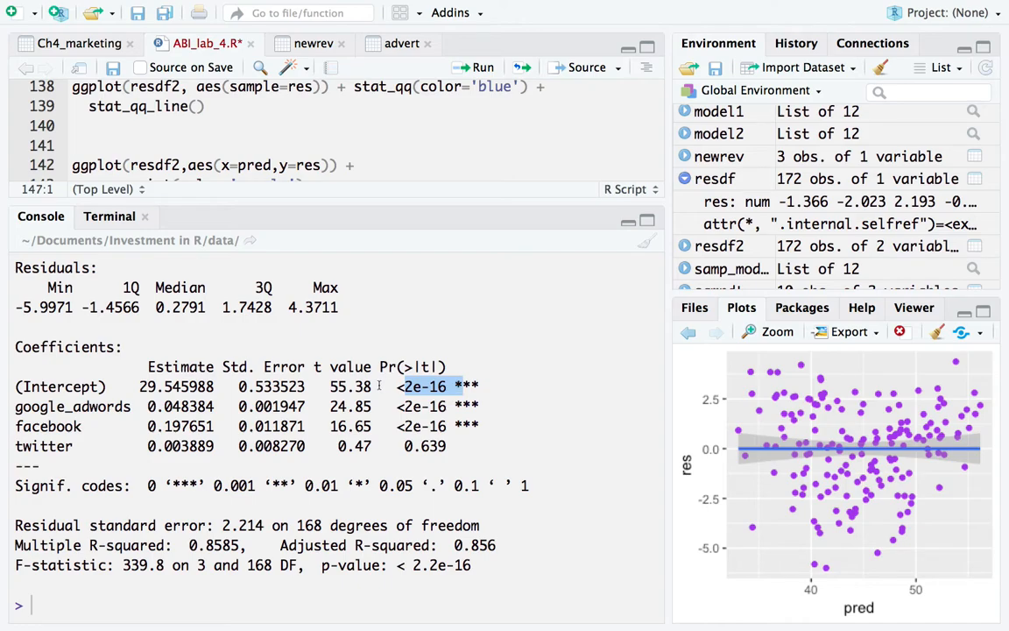
drag(112, 389, 7, 388)
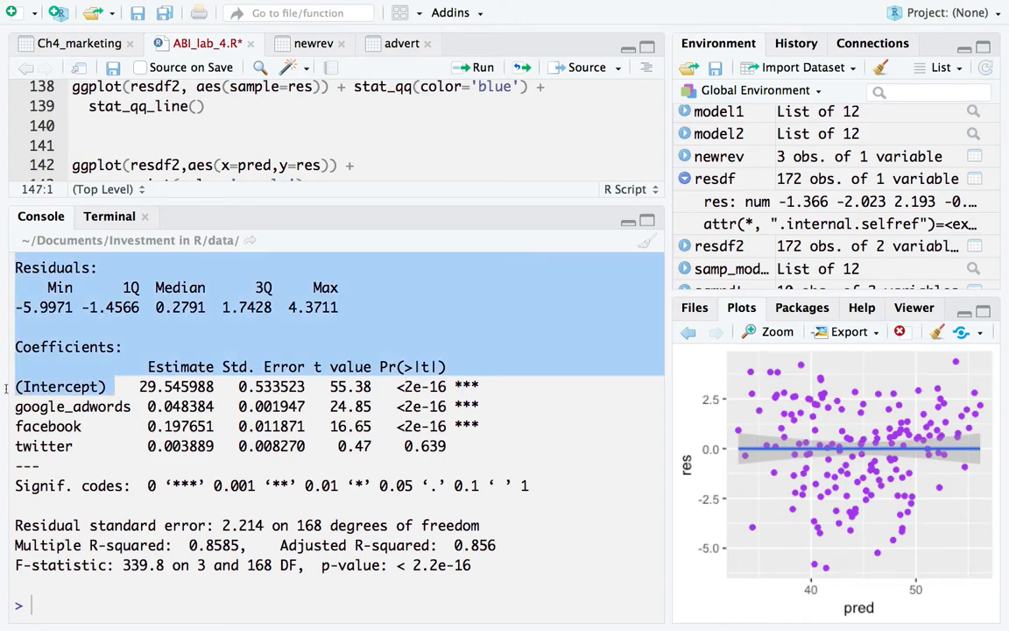
click(169, 410)
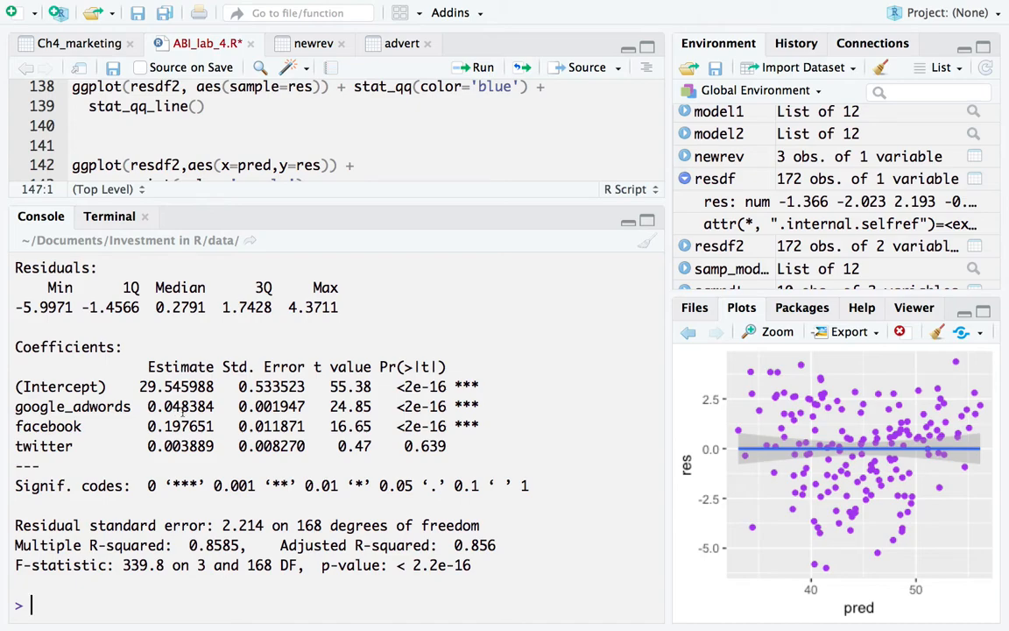
Examine the google_adwords coefficient estimate along with its t value and p-value in the model2 summary
drag(152, 406, 211, 407)
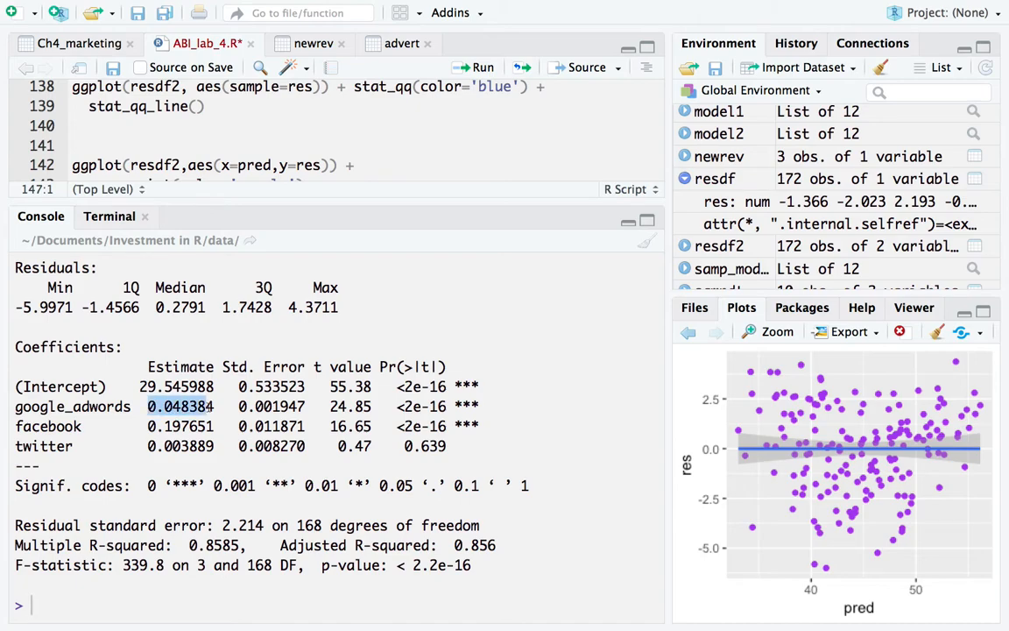
click(200, 407)
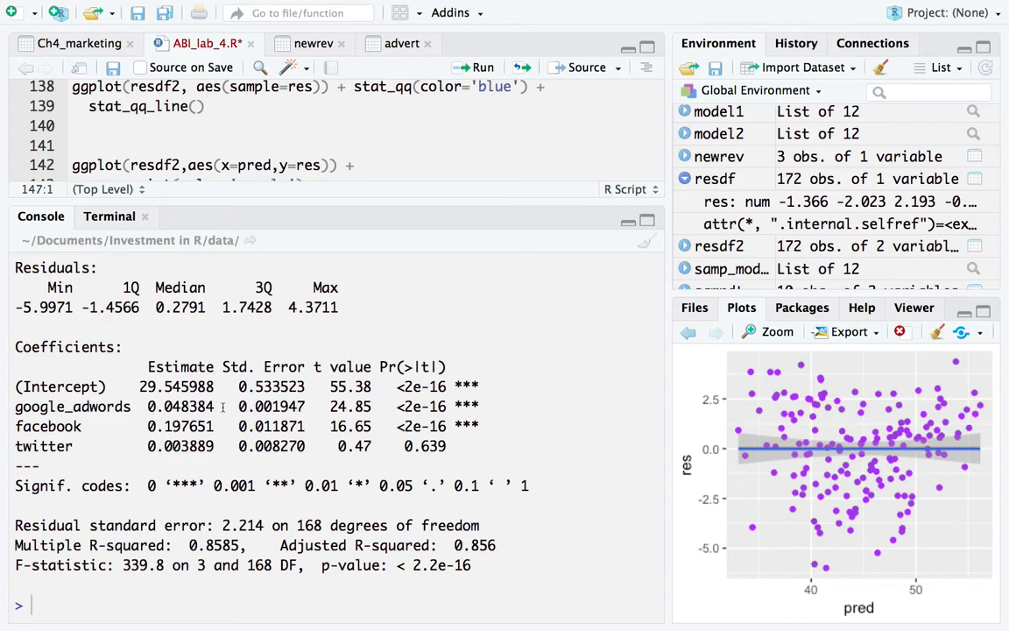
drag(139, 406, 161, 409)
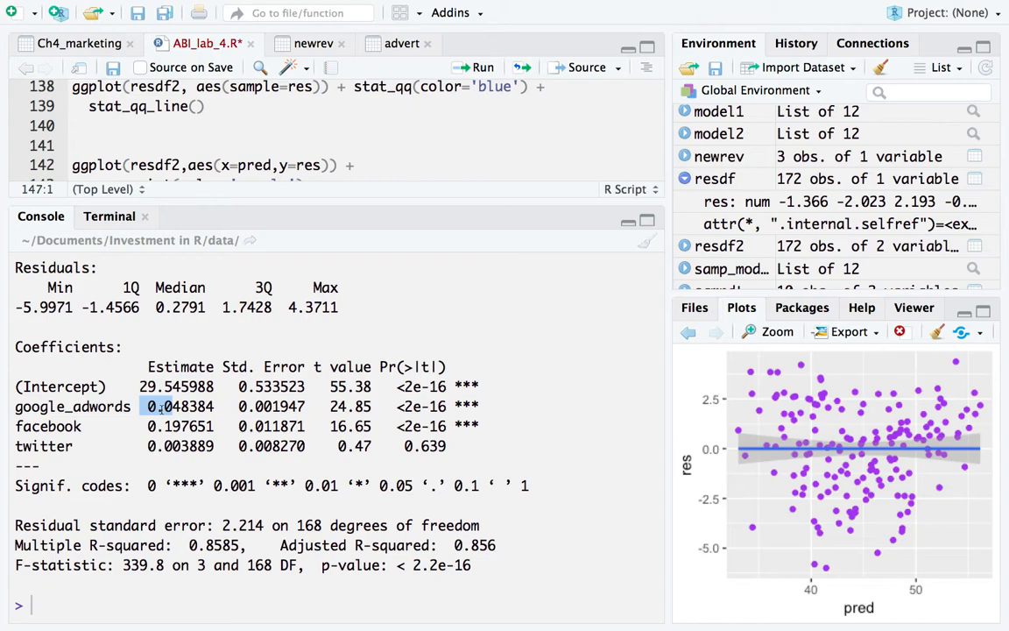
drag(160, 408, 186, 407)
click(194, 409)
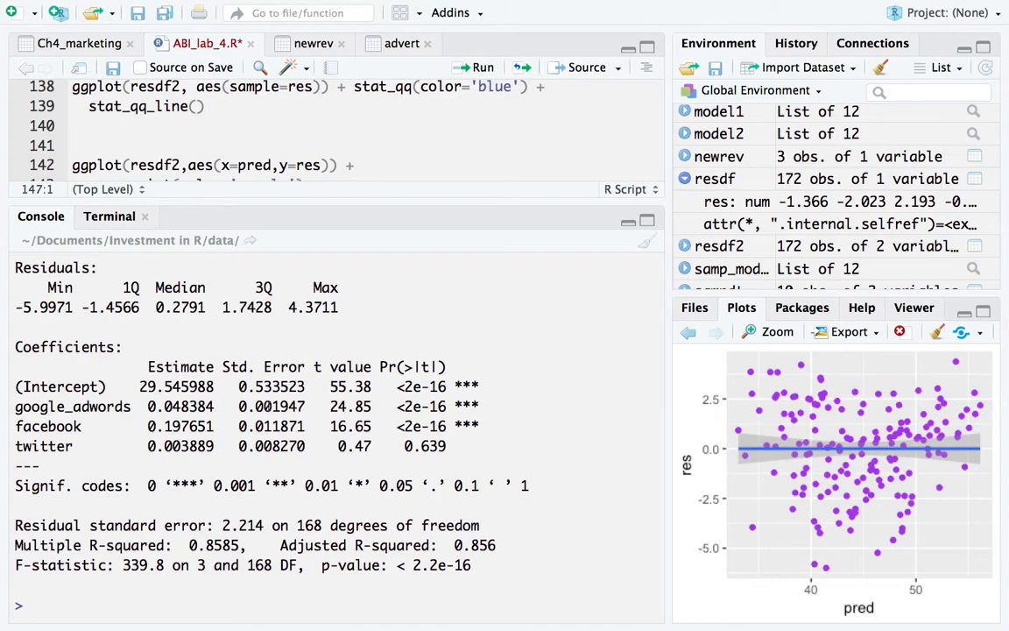
drag(331, 406, 420, 406)
Examine the facebook coefficient estimate in the model2 summary and compare it with the google_adwords estimate
drag(147, 426, 207, 426)
click(207, 426)
double_click(194, 426)
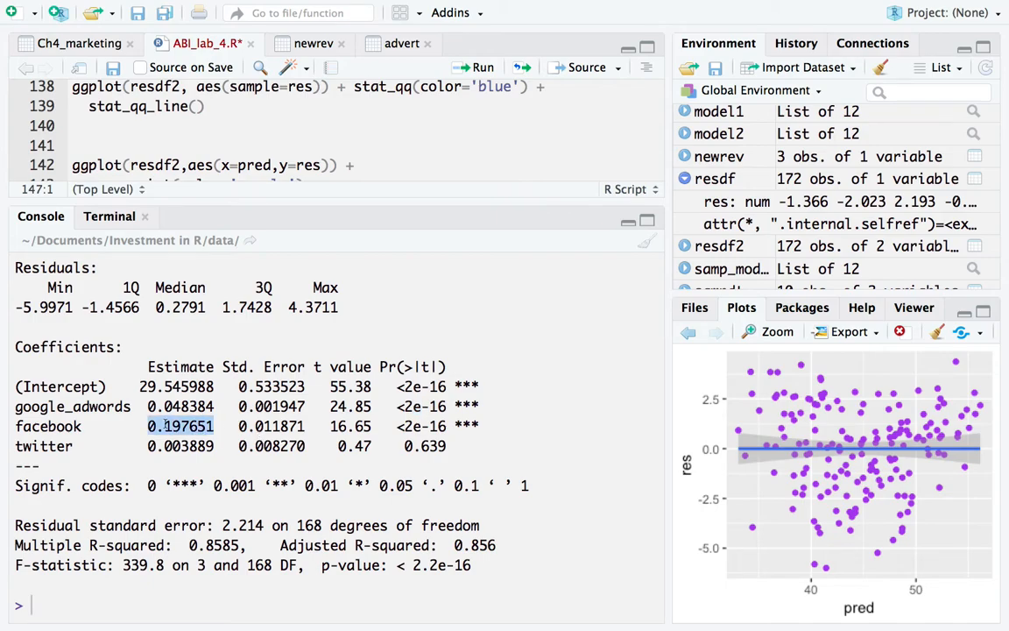
click(173, 422)
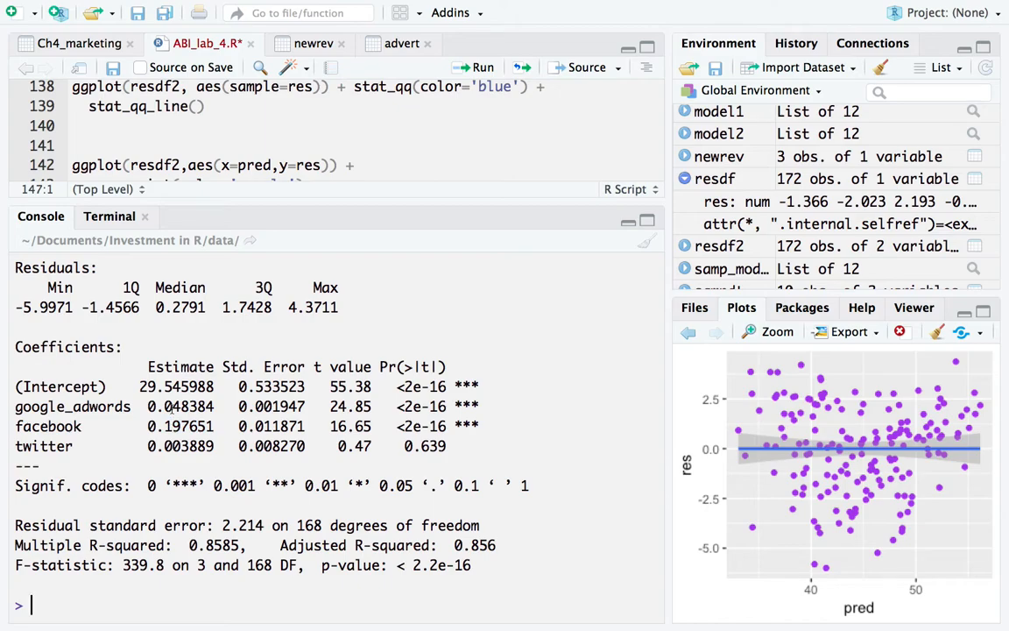
drag(214, 425, 145, 425)
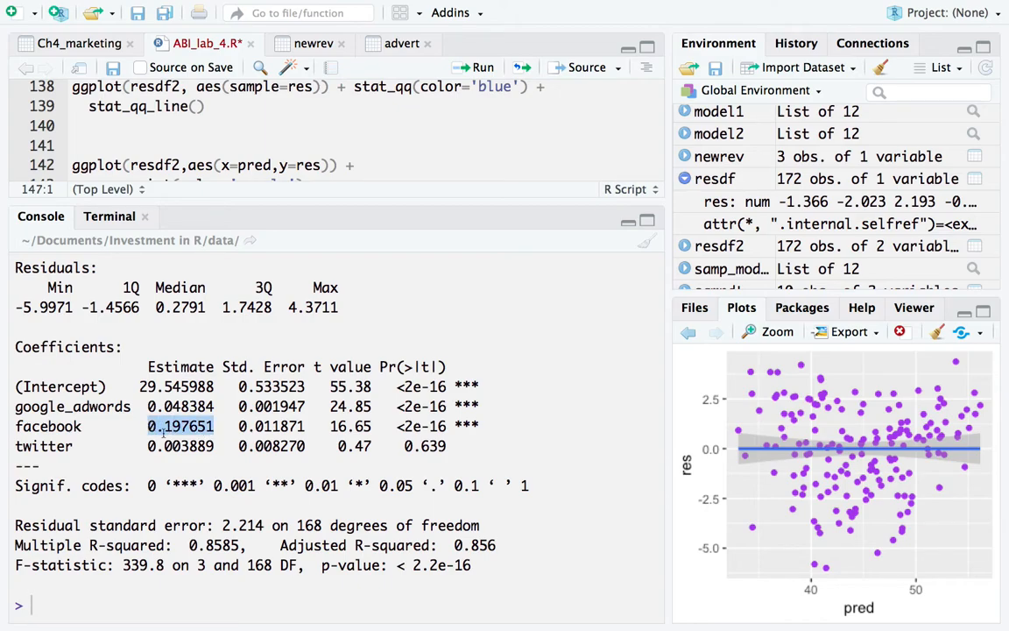
Examine the t value and p-value of the facebook coefficient in the model2 summary
click(170, 438)
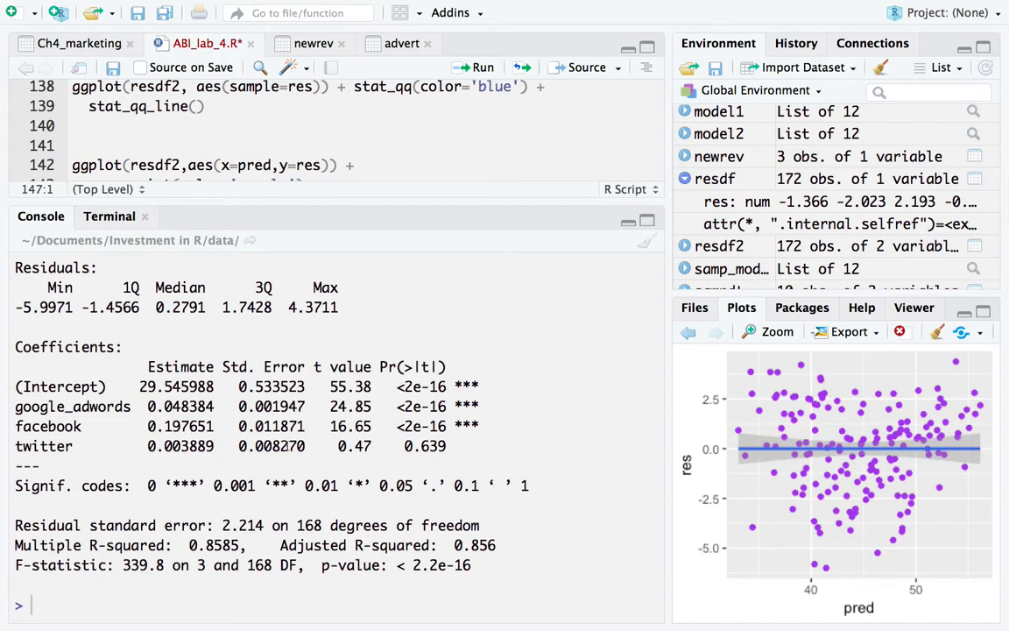
drag(331, 426, 378, 426)
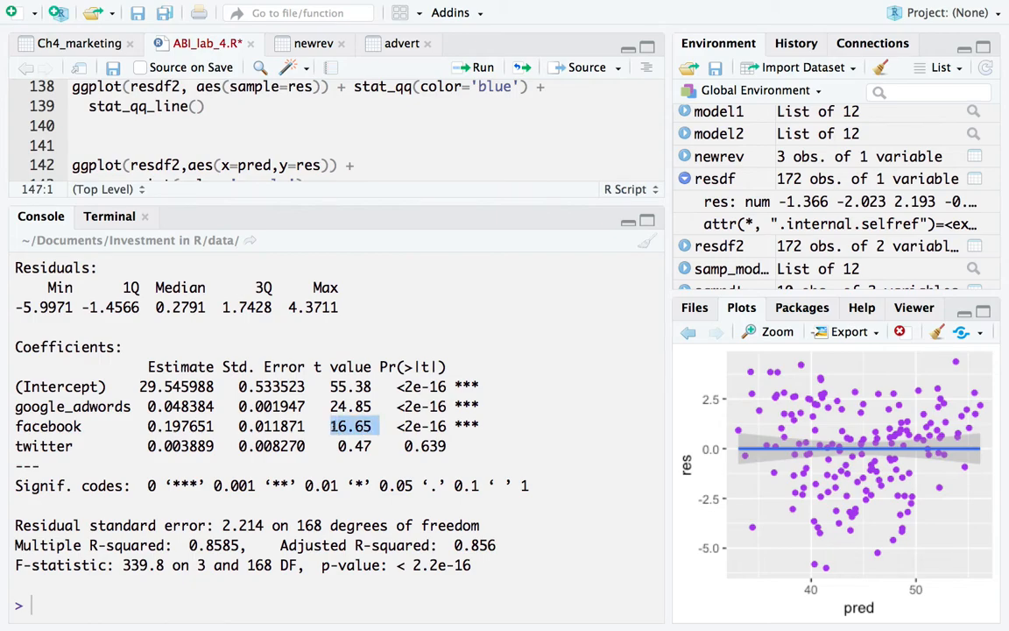
drag(403, 426, 449, 424)
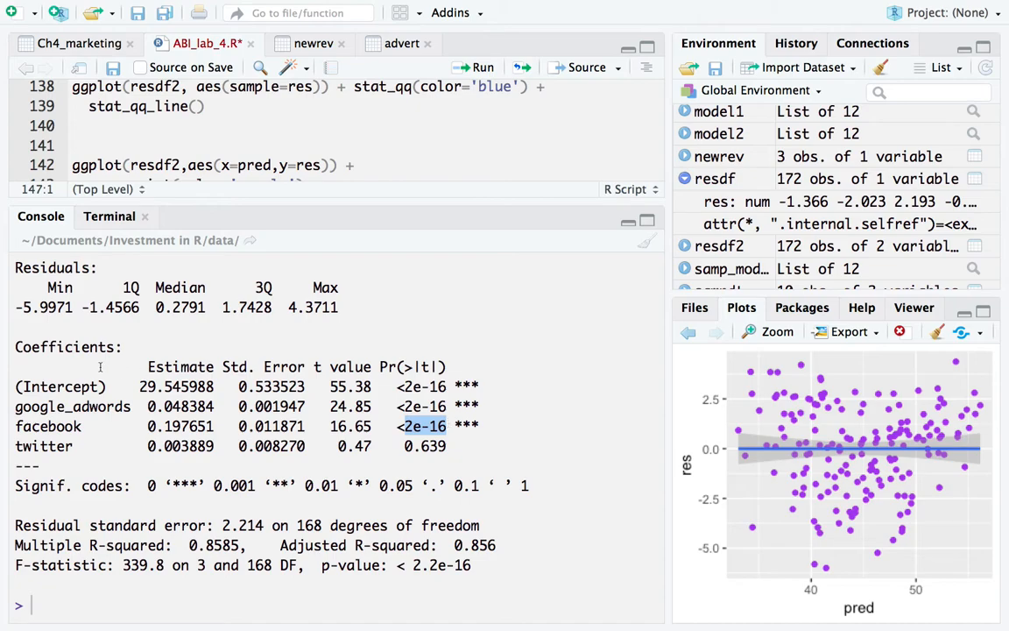
Examine the twitter row of the model2 coefficients: its estimate, standard error, t value and p-value
drag(138, 450, 202, 447)
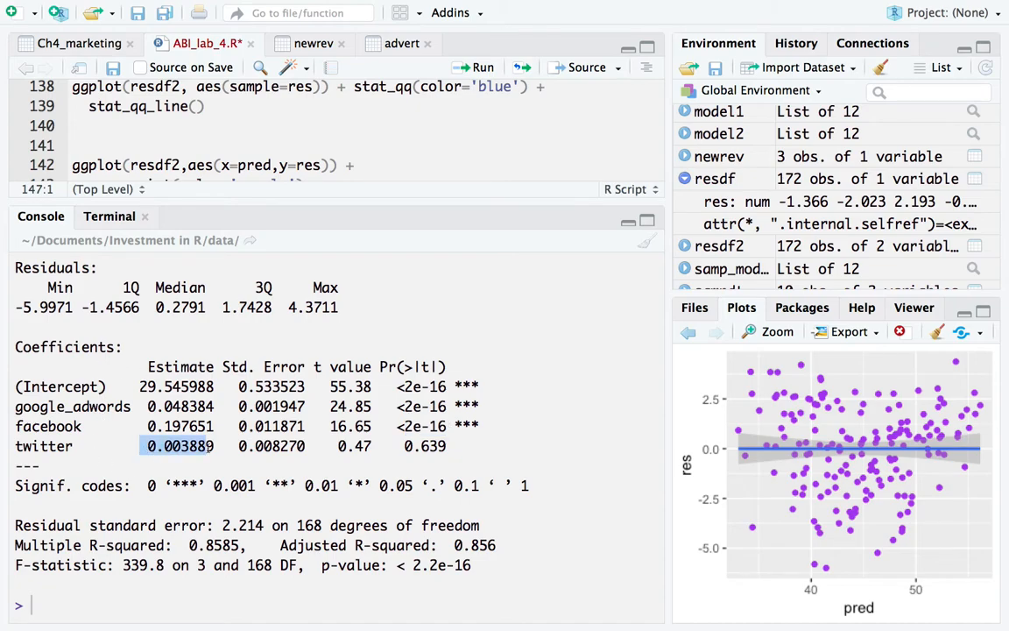
click(200, 446)
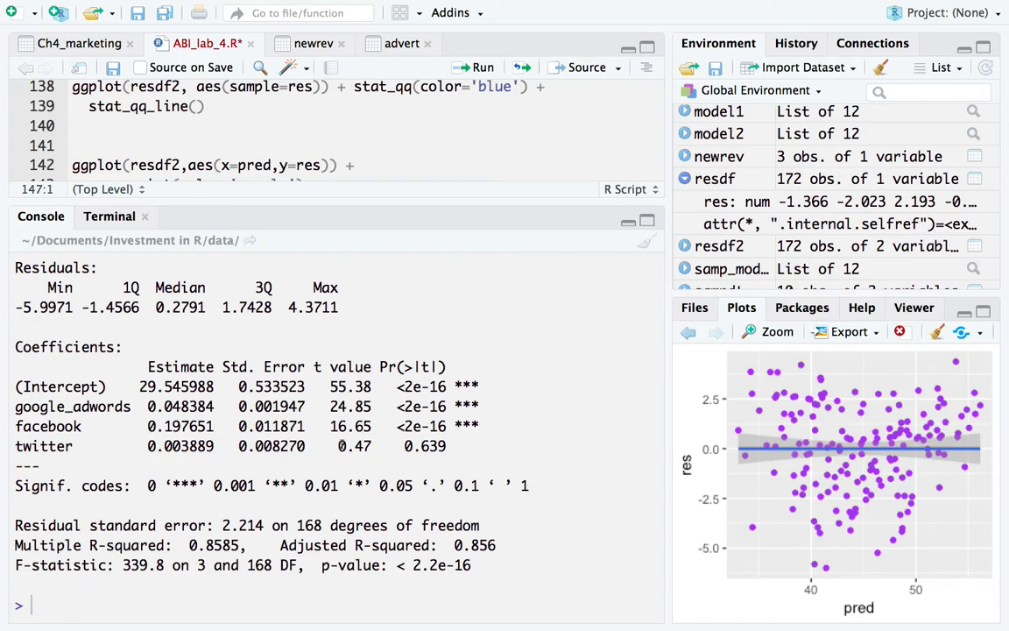
drag(338, 446, 374, 448)
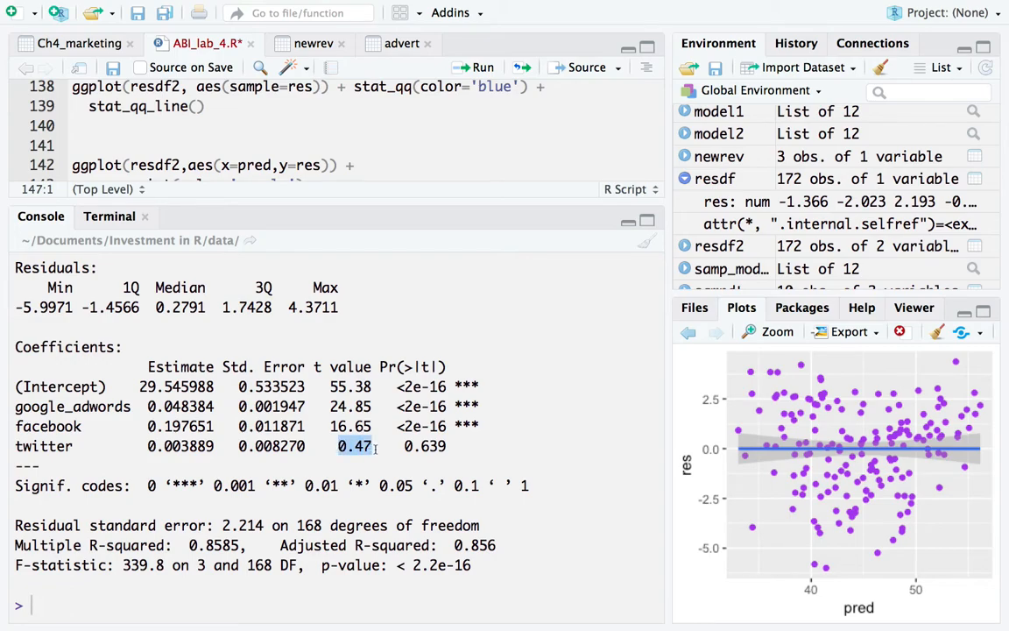
double_click(245, 446)
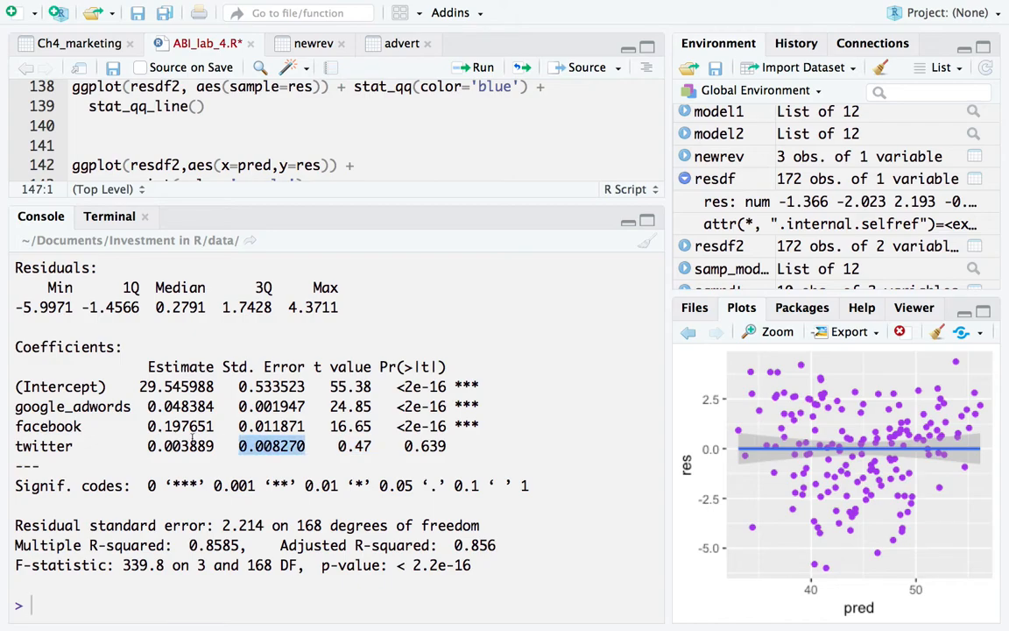
double_click(185, 444)
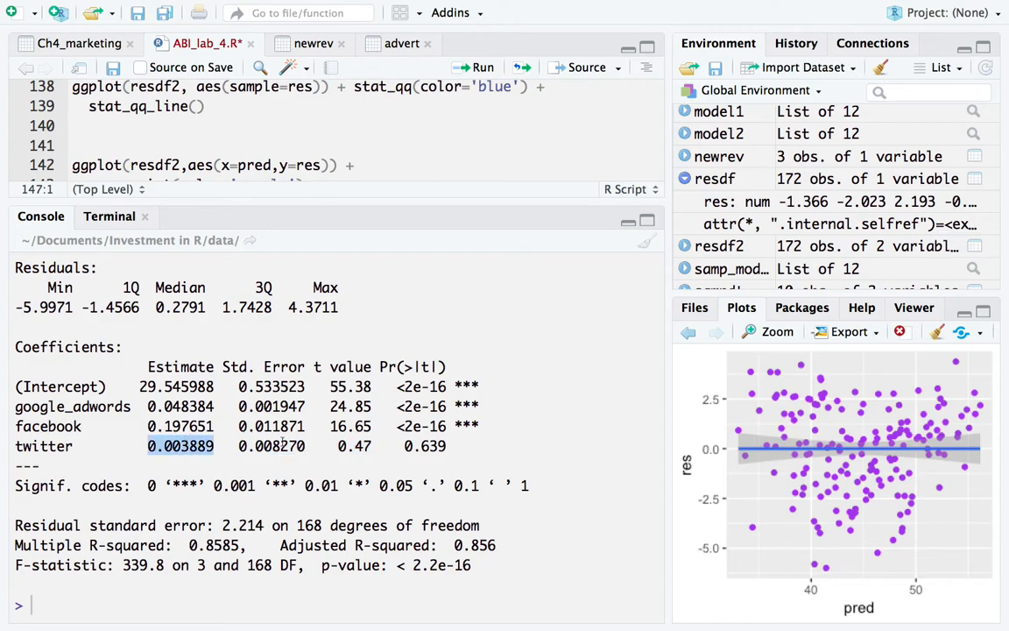
double_click(366, 440)
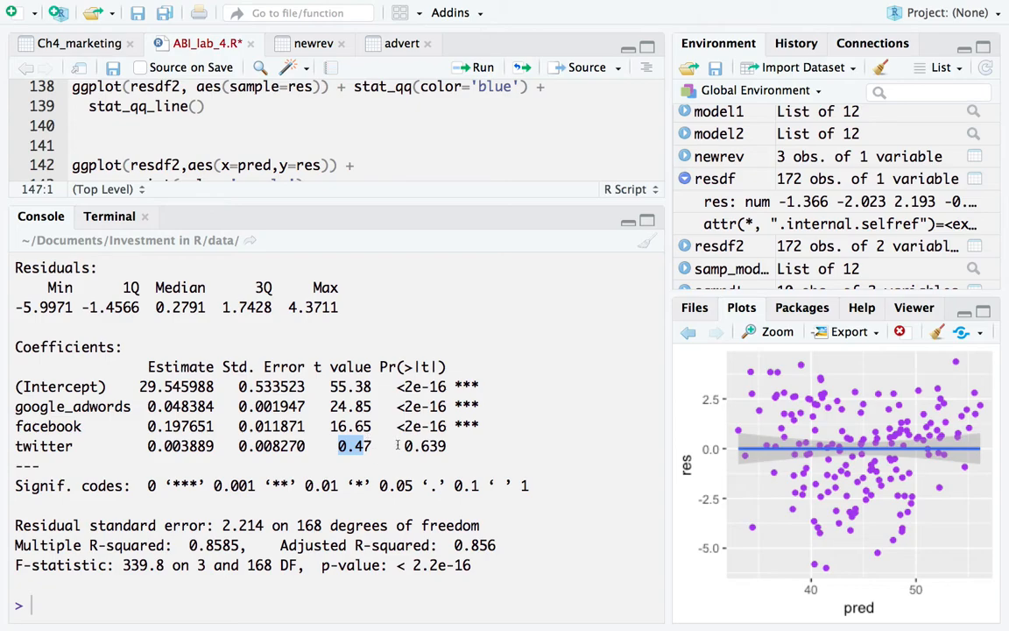
drag(405, 446, 453, 446)
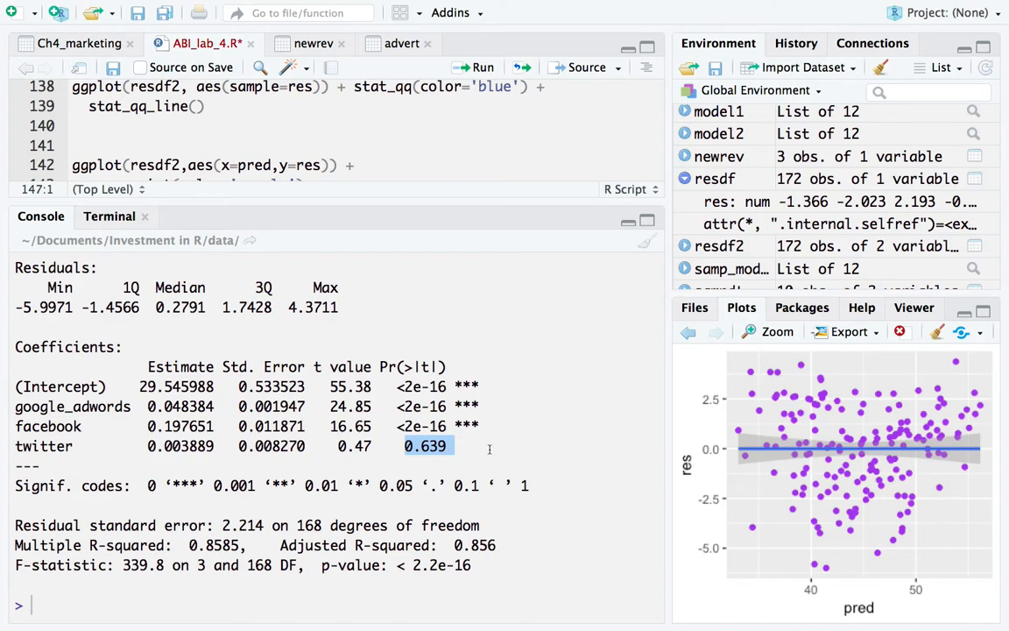
Switch to the browser and view the Student's t Distribution chart in the t distribution image search
key(ctrl+Right)
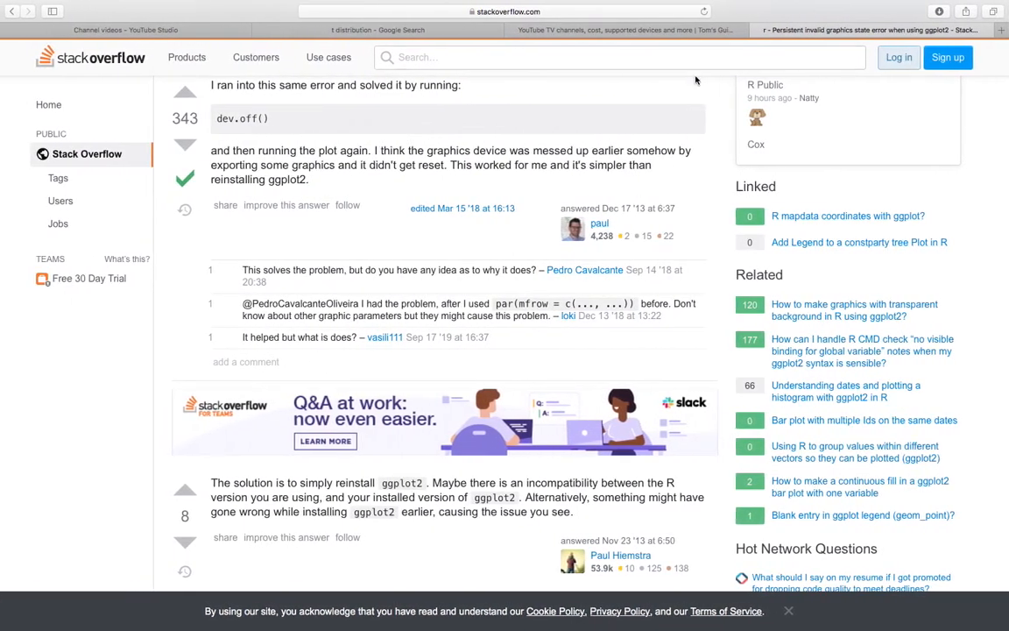
click(613, 30)
click(327, 27)
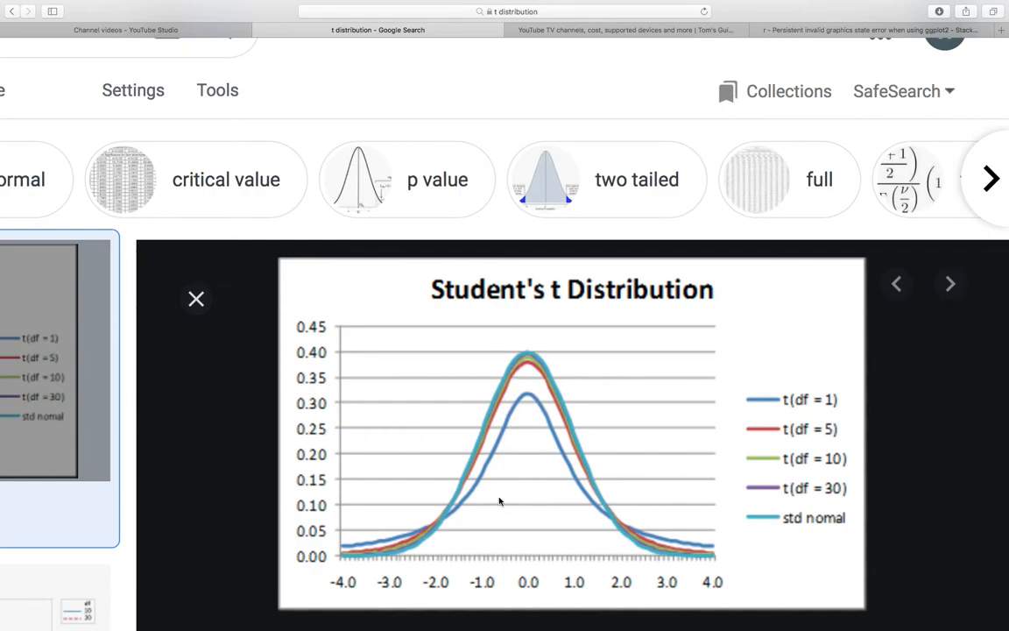
Return to RStudio and review the twitter coefficient's estimate and t value in the model2 summary against the t distribution
key(ctrl+Left)
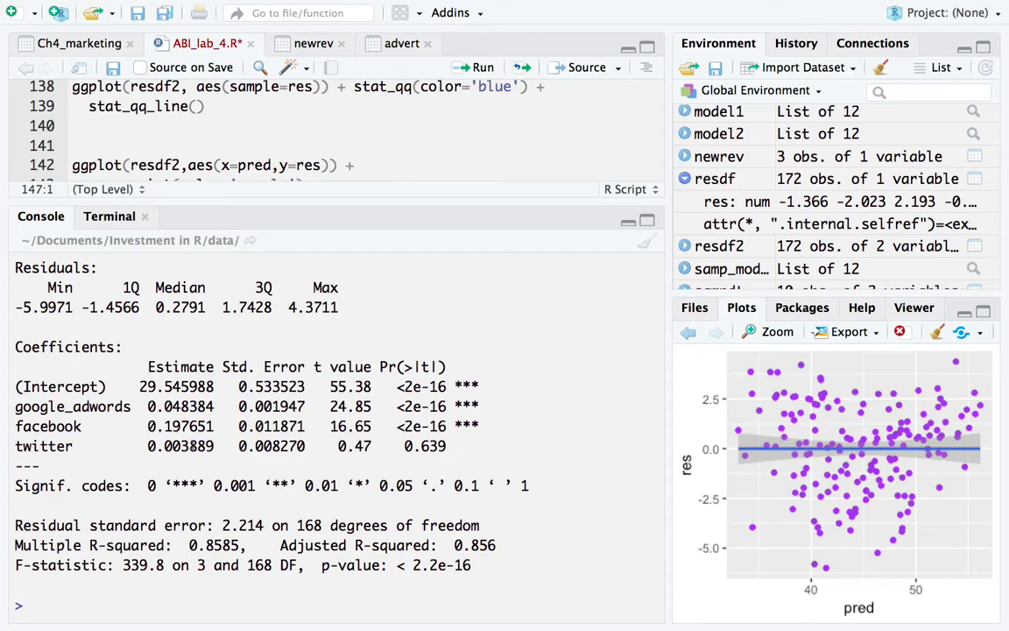
drag(148, 446, 213, 446)
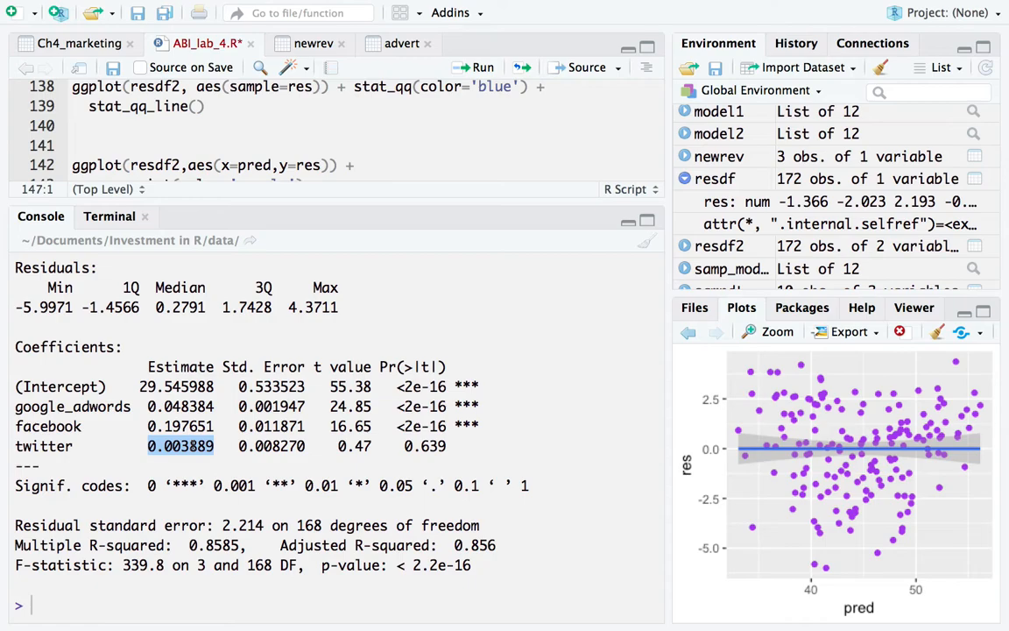
double_click(354, 447)
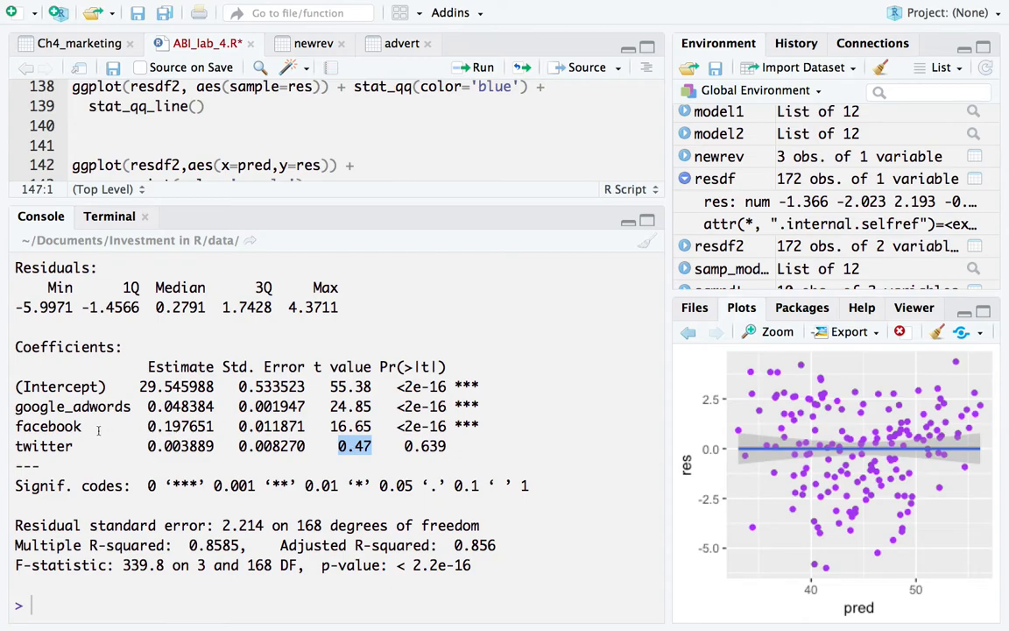
double_click(49, 446)
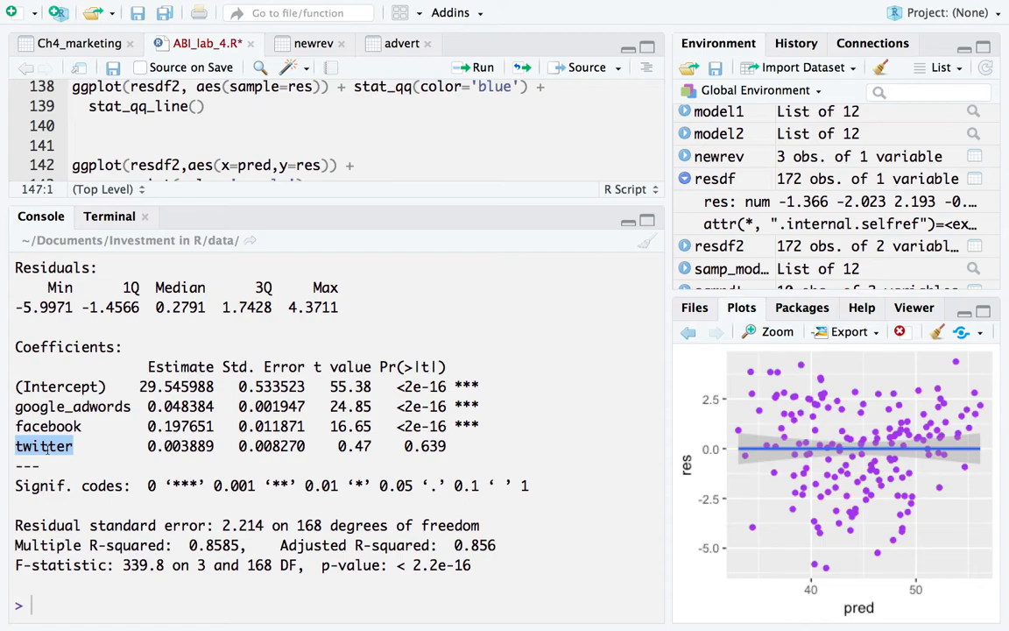
click(246, 435)
click(328, 443)
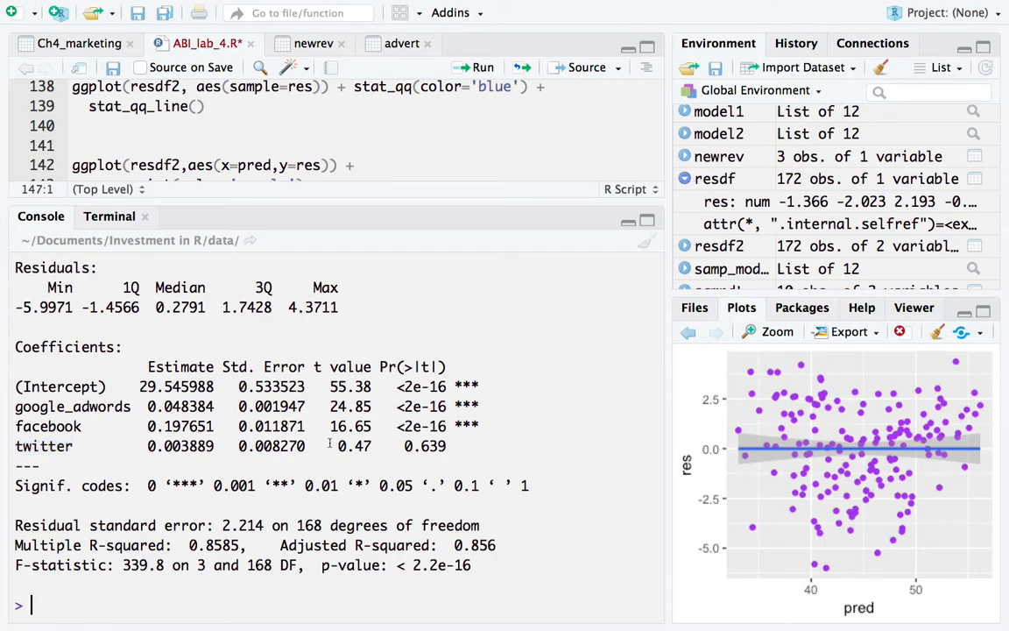